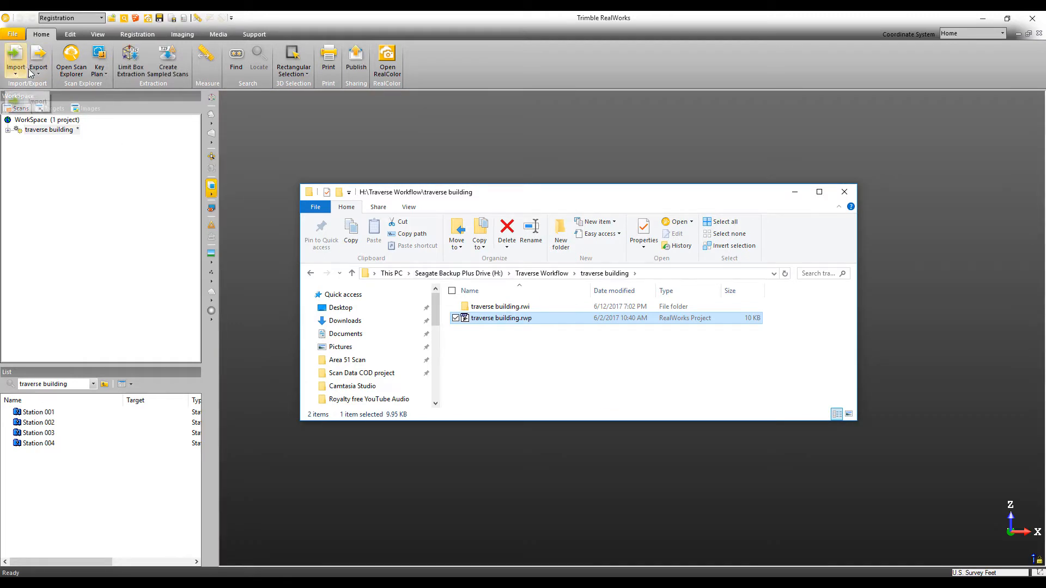
Step: Create sampled scans for Stations 001 to 004, sampling by step at 5 pixels and compressing the TZF scans
left_click(795, 192)
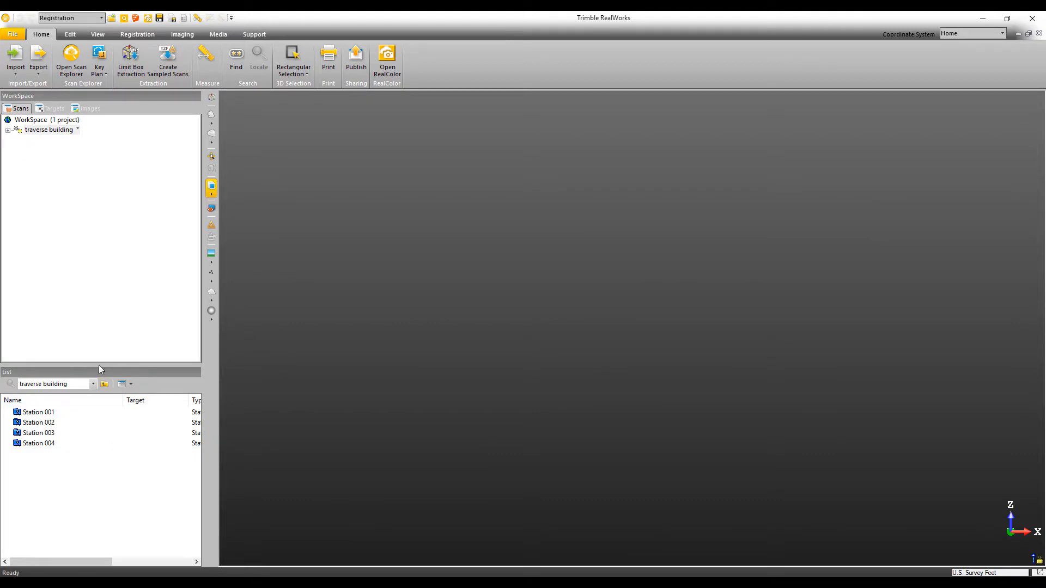
left_click_drag(48, 484, 77, 409)
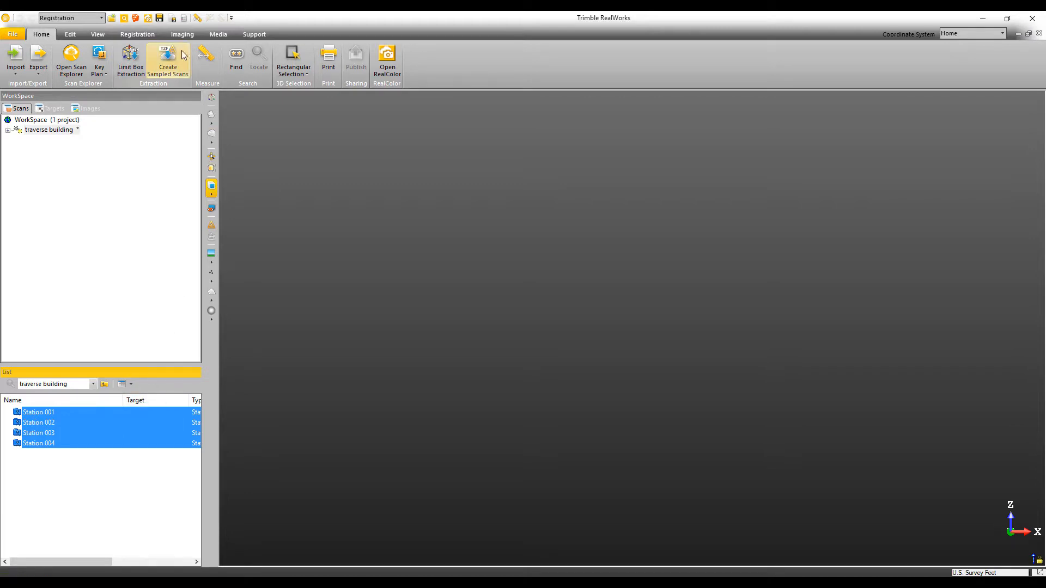
left_click(166, 62)
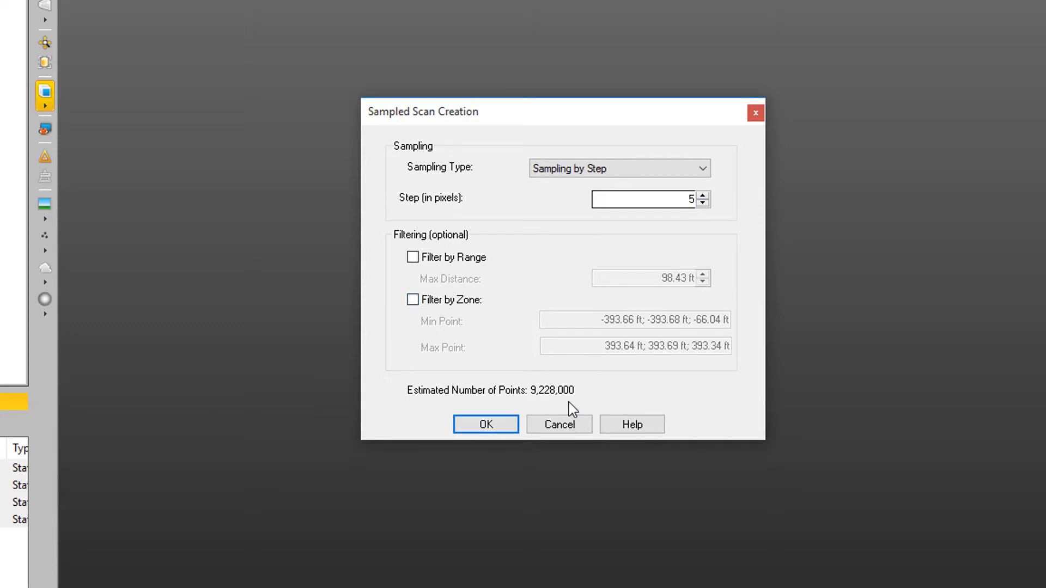
left_click(491, 422)
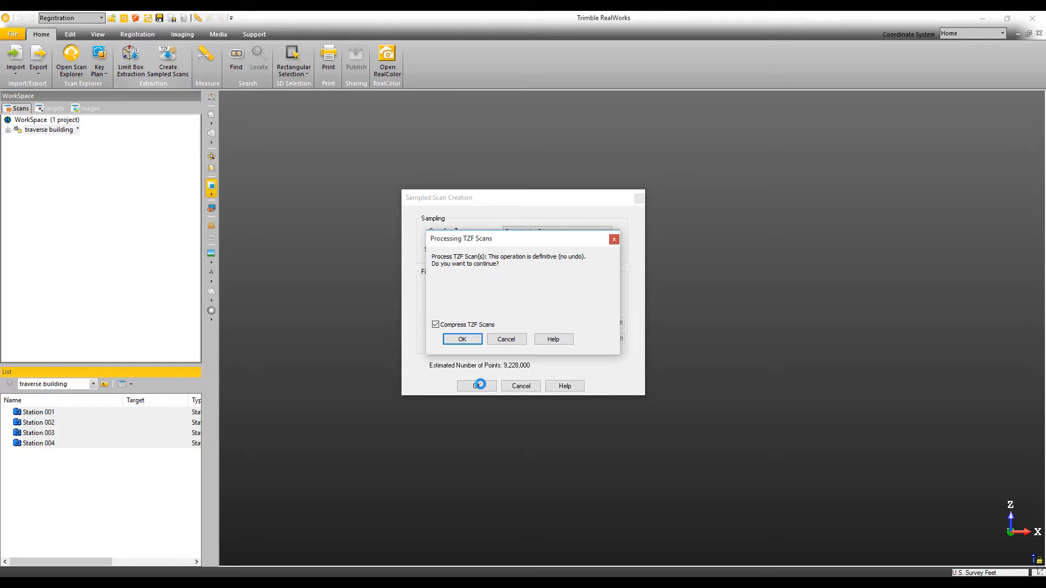
left_click(462, 339)
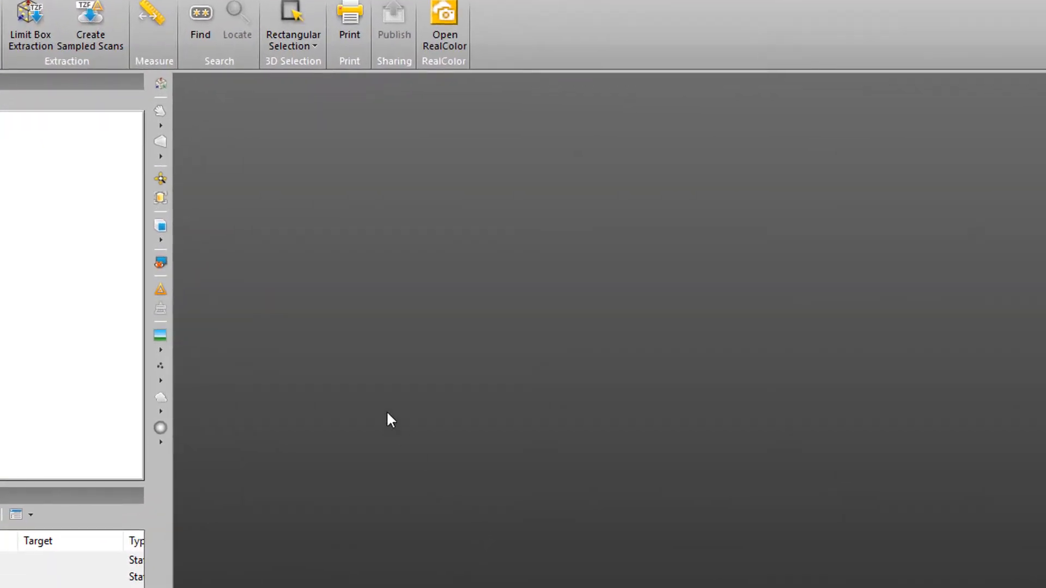
Step: Bring the whole sampled point cloud into view and color it by station to inspect the unregistered scans
left_click(161, 176)
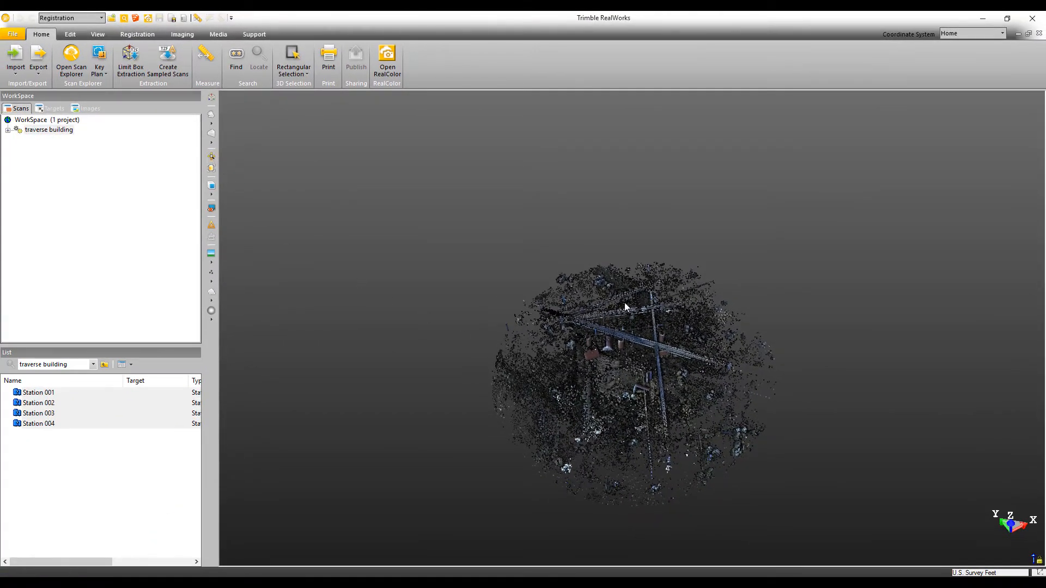
left_click_drag(594, 372, 626, 363)
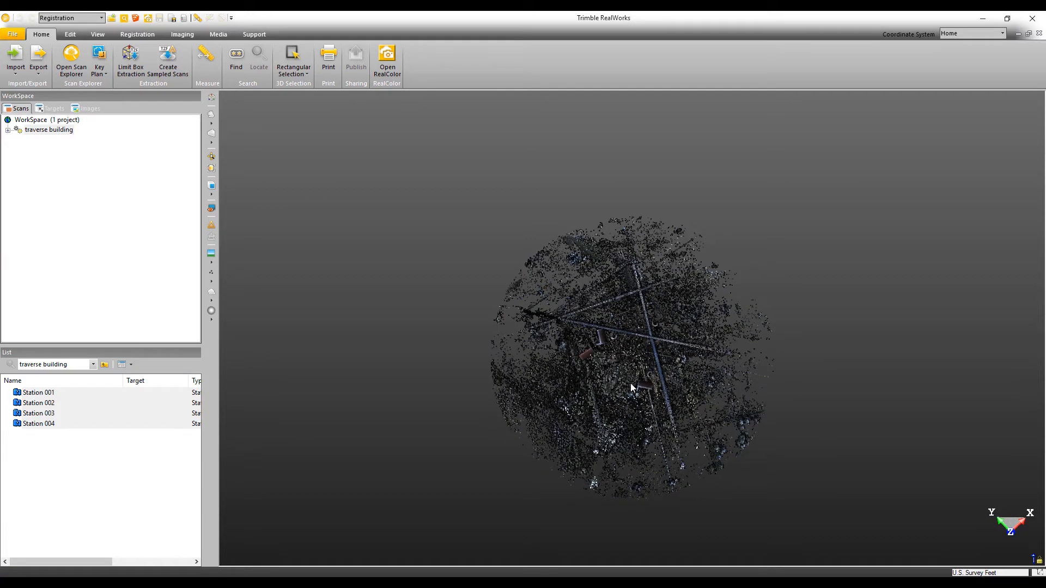
scroll(622, 354, "up", 4)
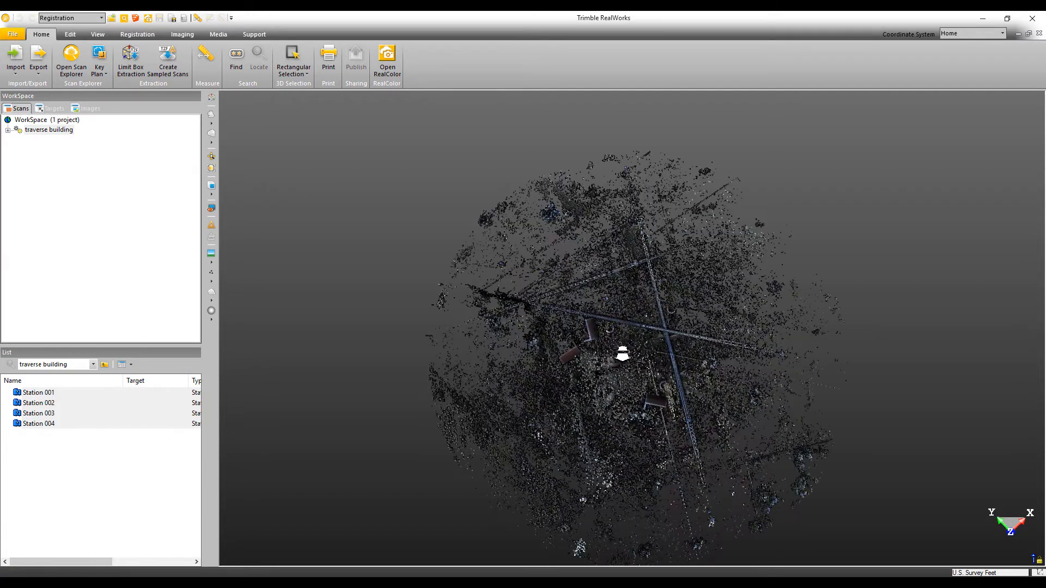
middle_click_drag(621, 355, 616, 310)
scroll(616, 309, "up", 1)
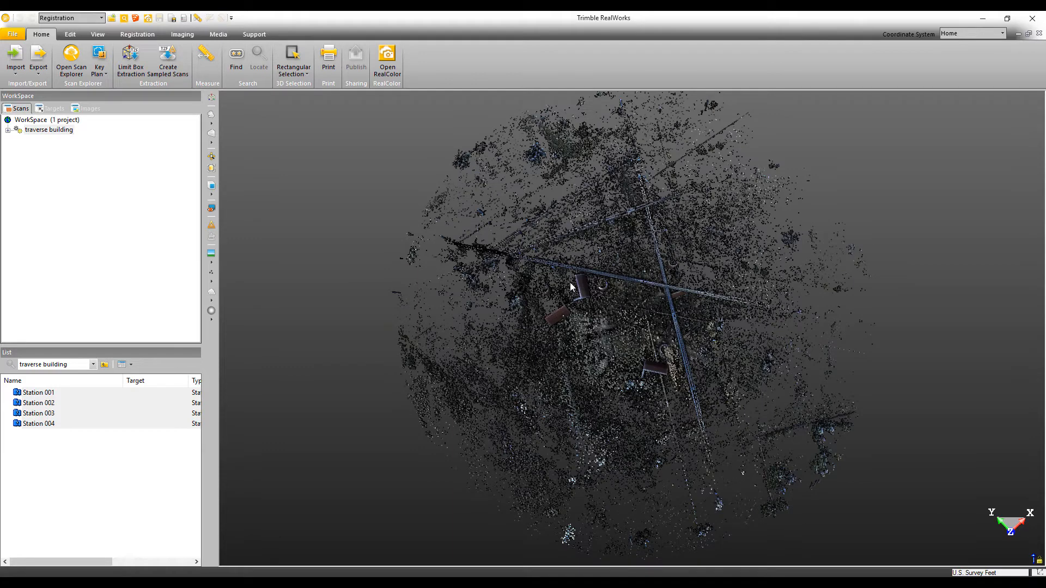
left_click(212, 264)
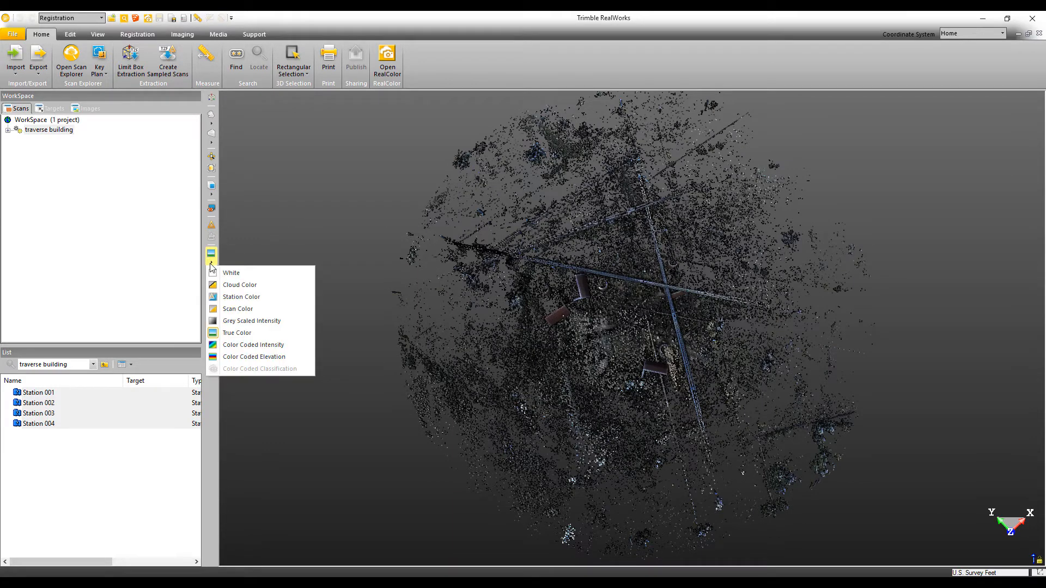
left_click(275, 302)
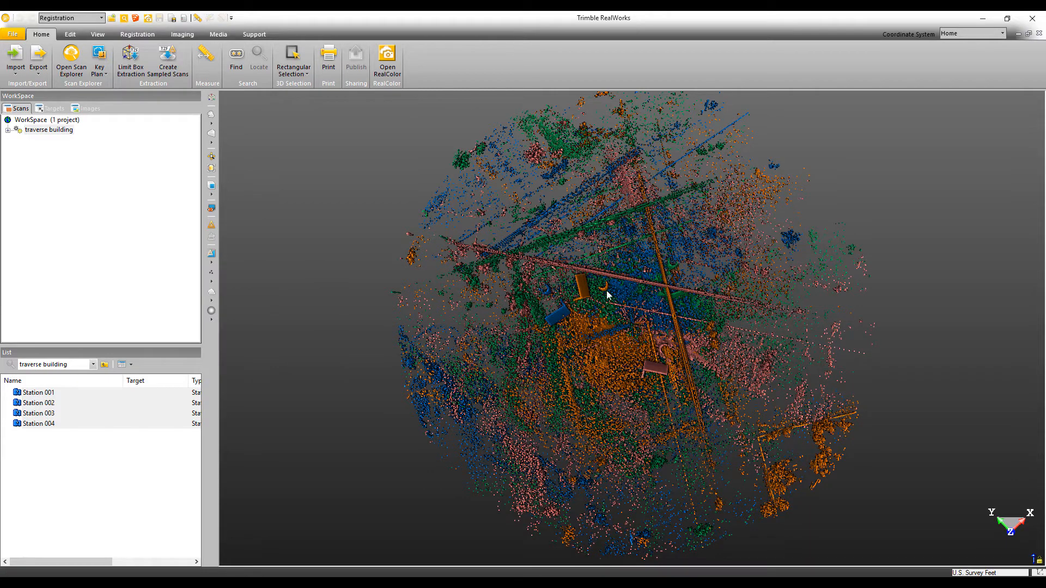
mouse_move(600, 377)
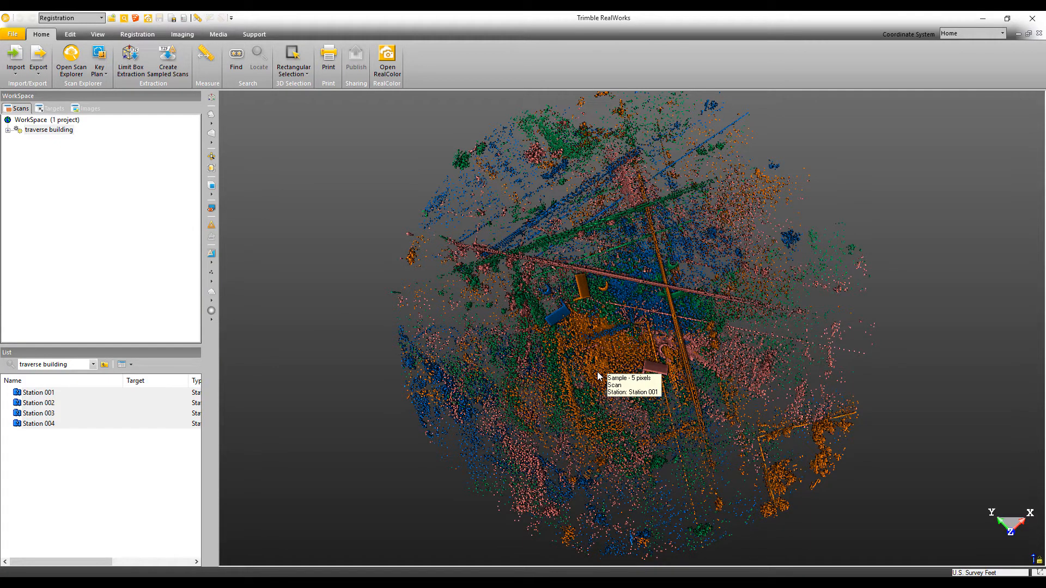
scroll(555, 309, "up", 2)
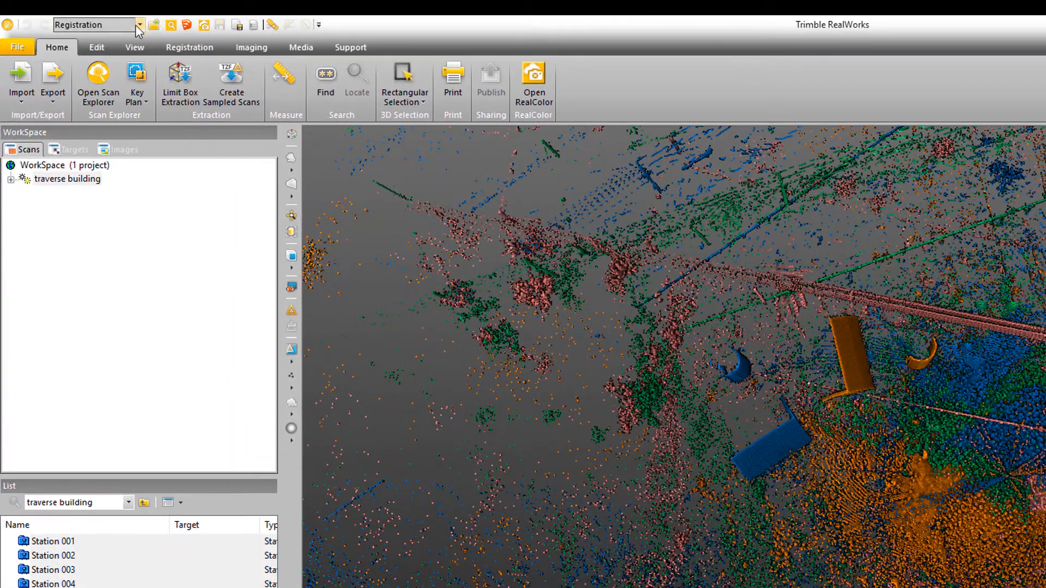
Step: Start the Station Setup tool for the whole traverse building project and enlarge its pane to show all setup steps
left_click(140, 25)
left_click(141, 25)
left_click(191, 48)
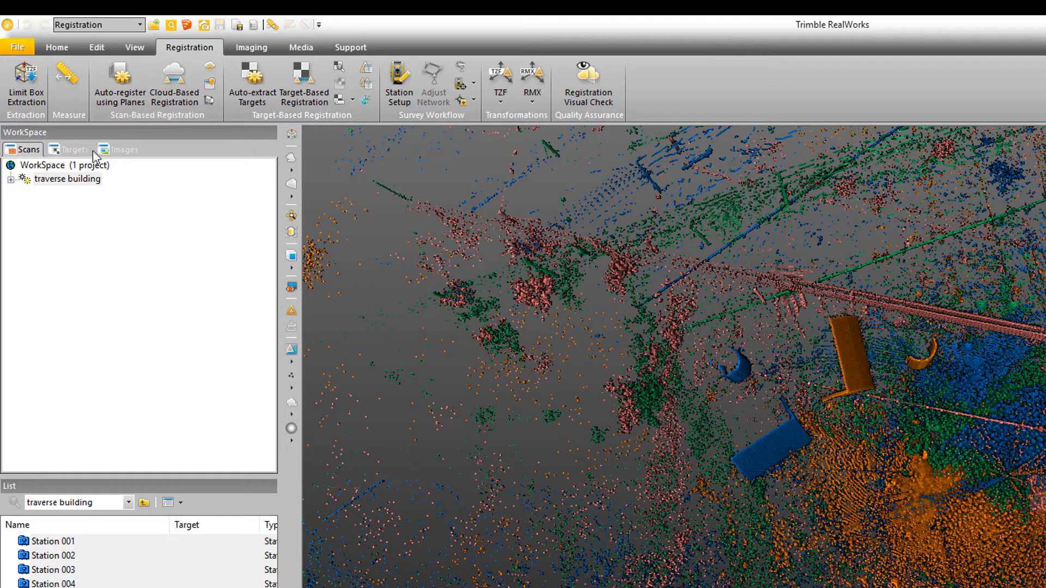
left_click(67, 181)
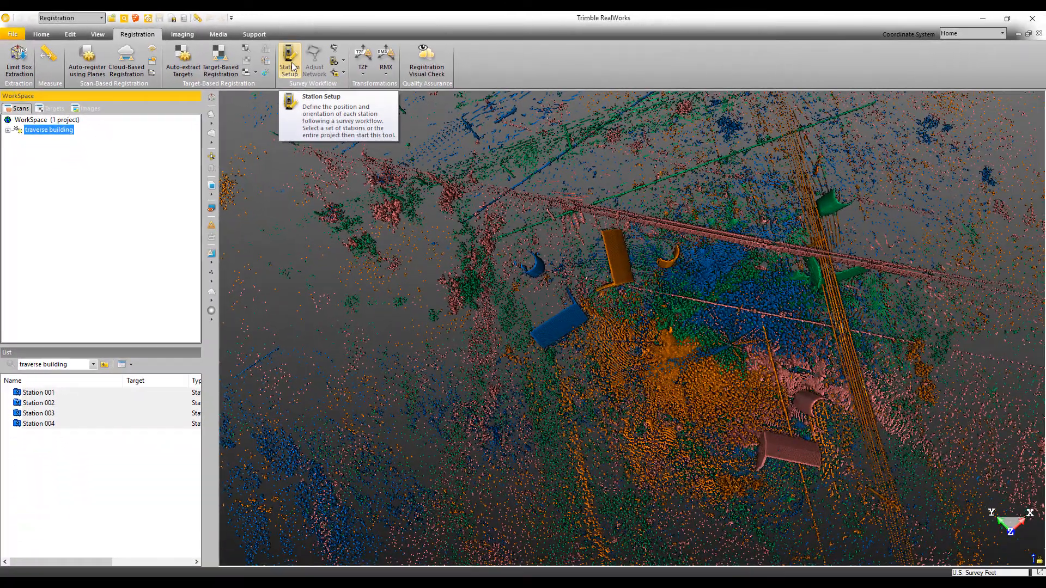
left_click(402, 90)
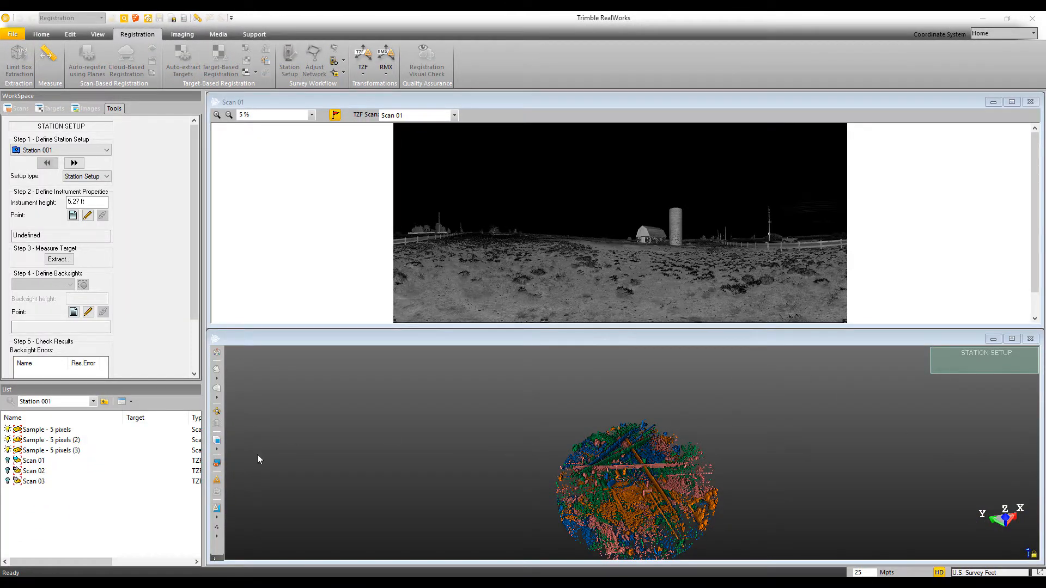
left_click_drag(75, 383, 72, 488)
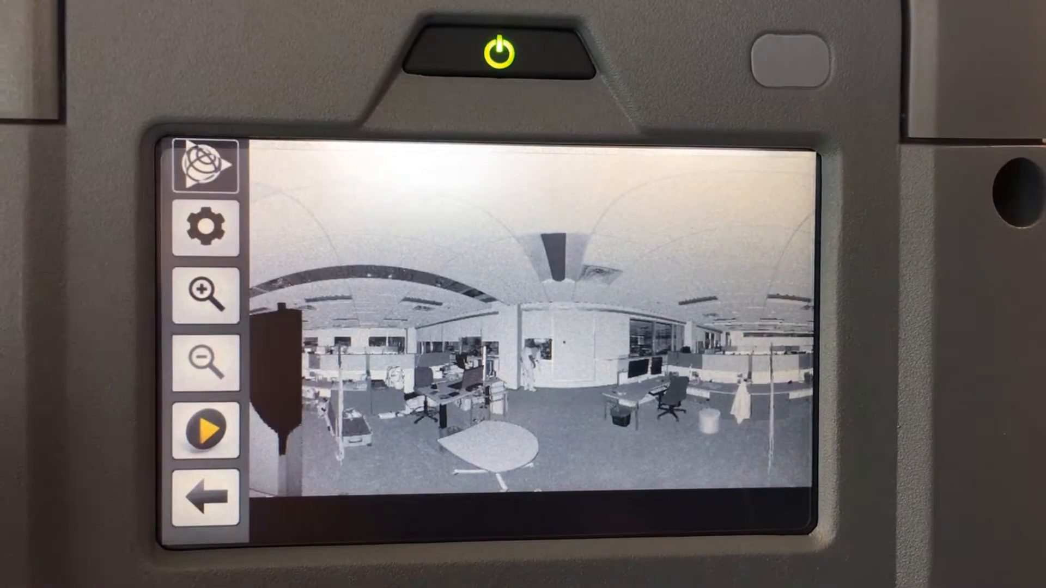
left_click(206, 228)
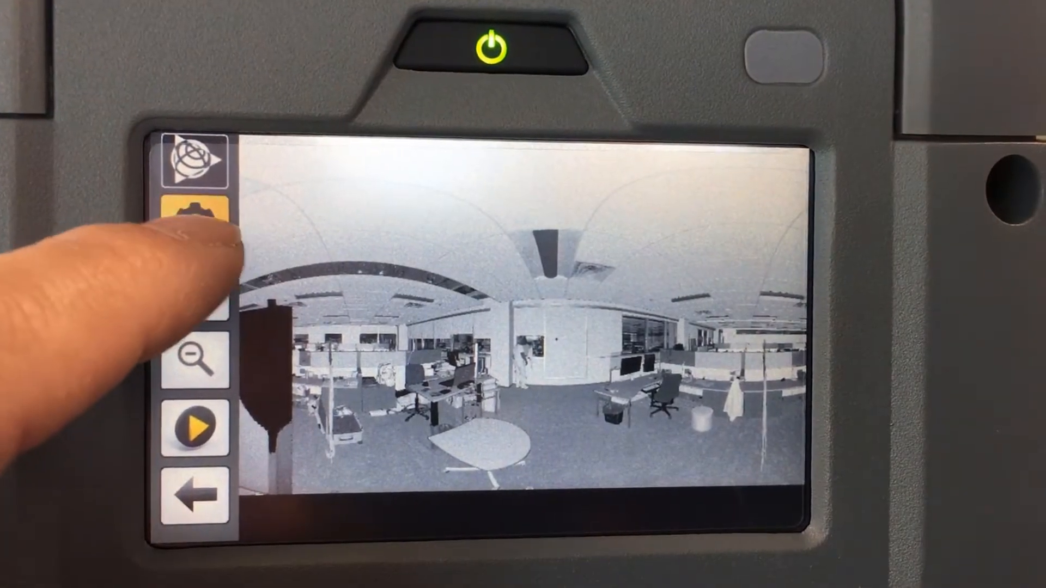
left_click(279, 283)
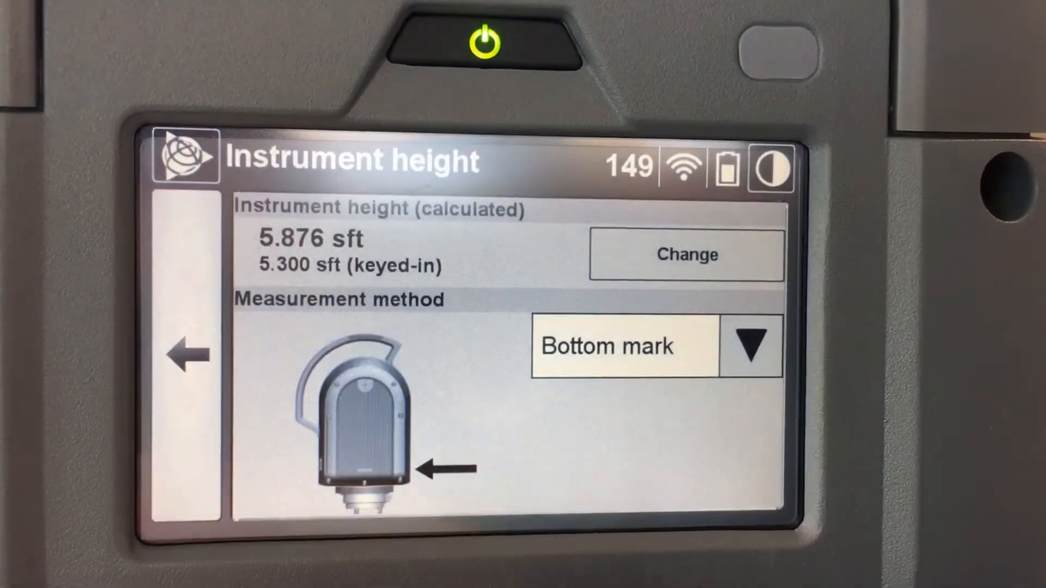
left_click(754, 341)
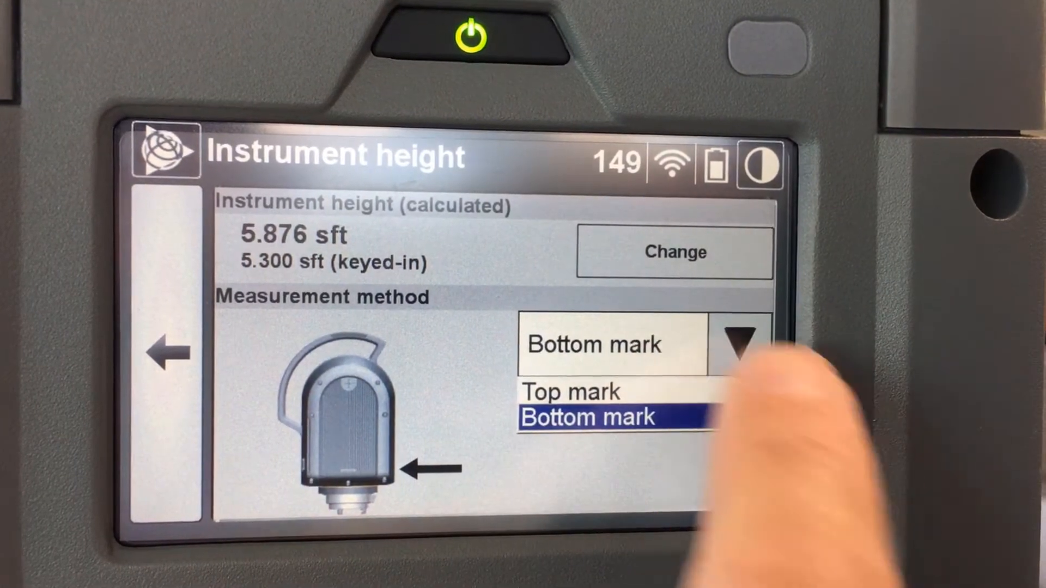
left_click(745, 345)
left_click(672, 248)
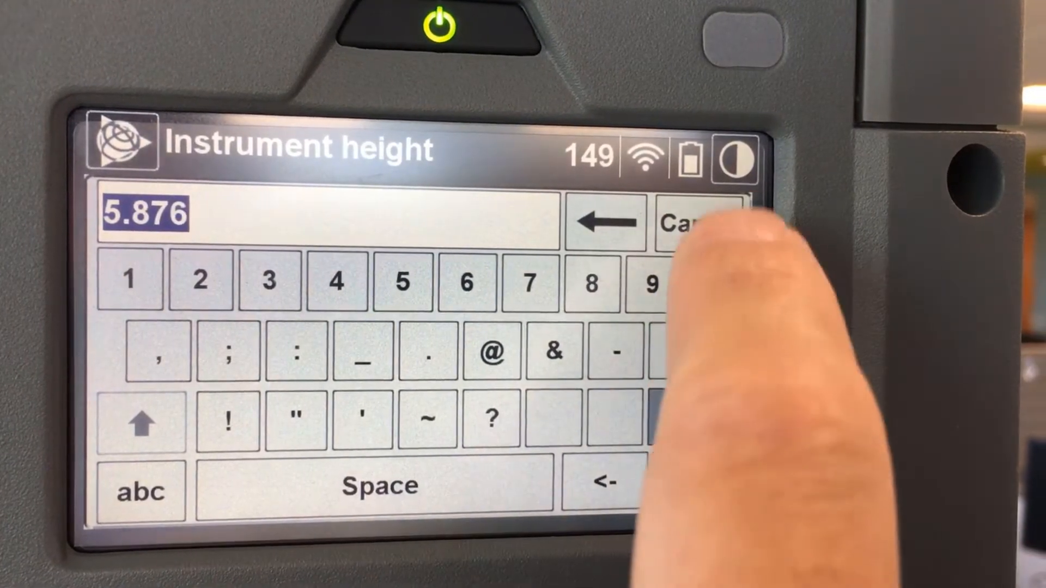
left_click(706, 225)
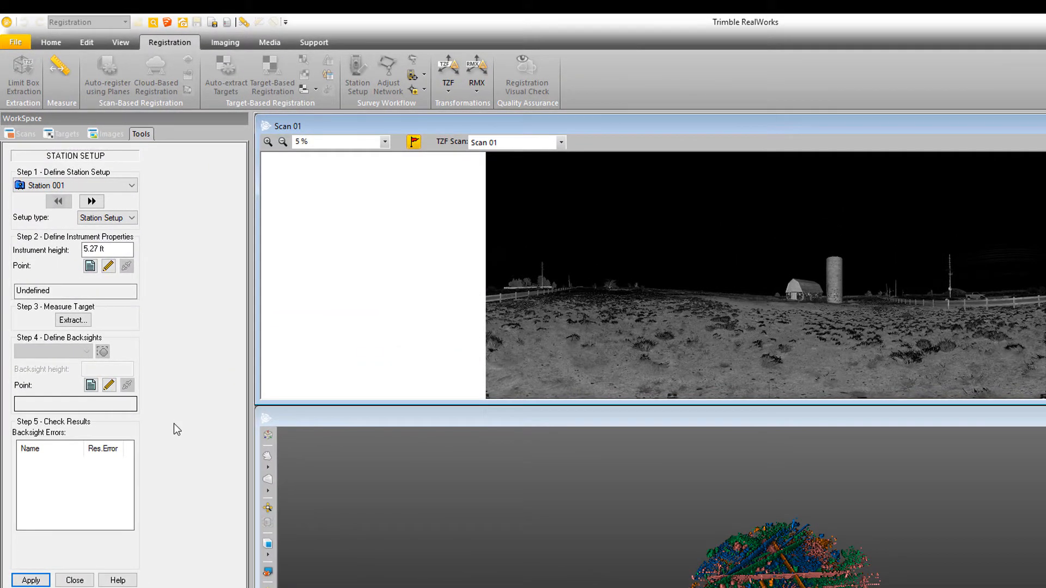
Step: Choose Station 001 as the station to define, with Station Setup as its setup type
left_click(135, 186)
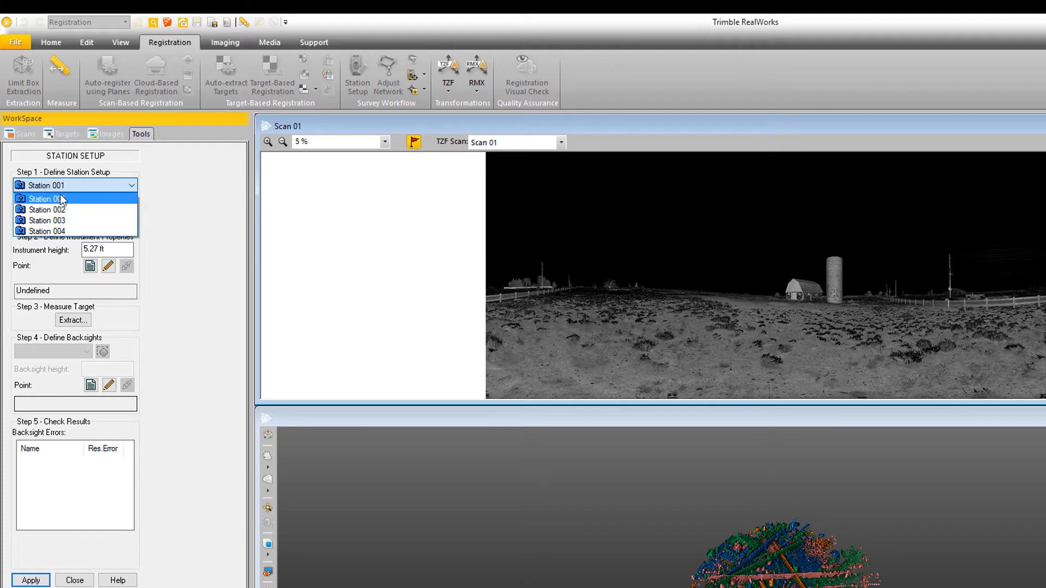
left_click(93, 198)
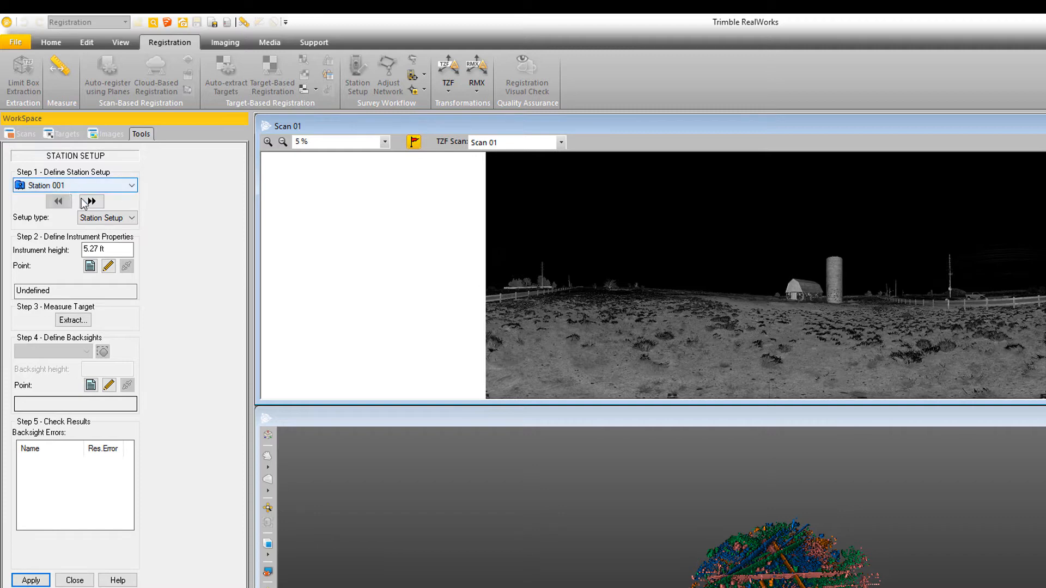
left_click(133, 219)
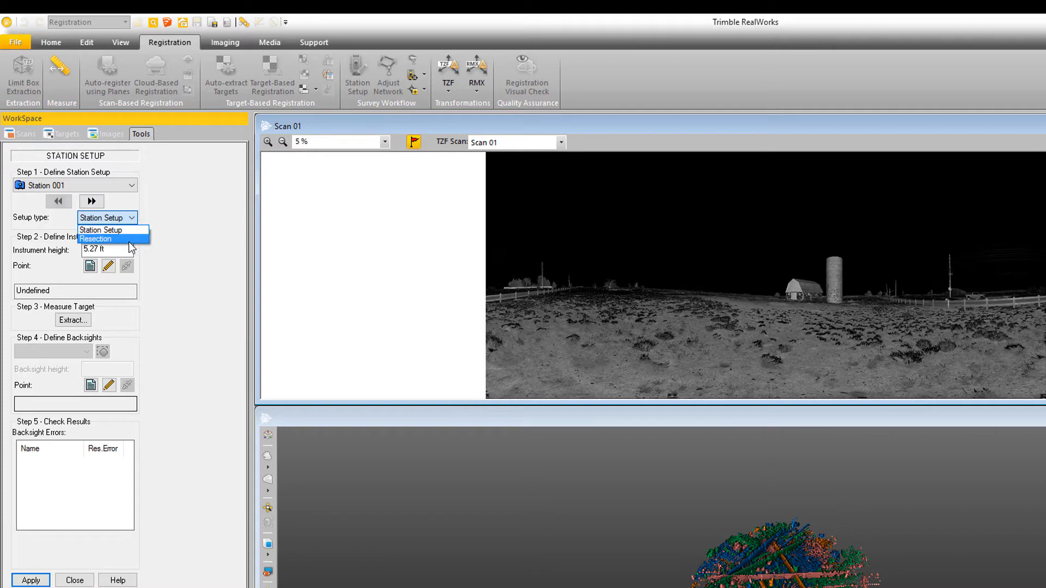
left_click(133, 234)
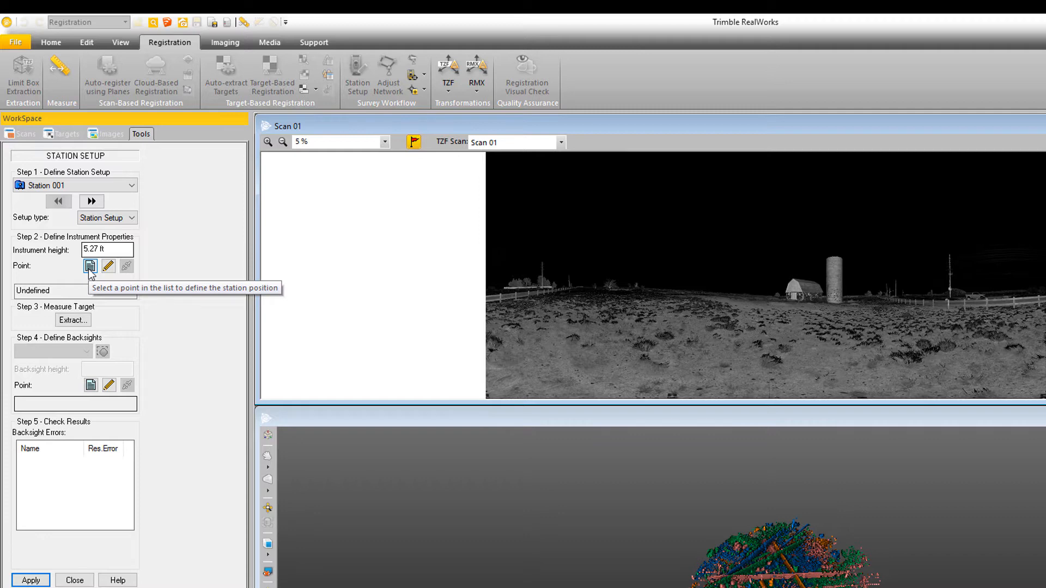
Step: Define Station 001's position with a new topo point named ST 001 at coordinates 5000.00 ft; 10000.00 ft; 100.00 ft
left_click(90, 267)
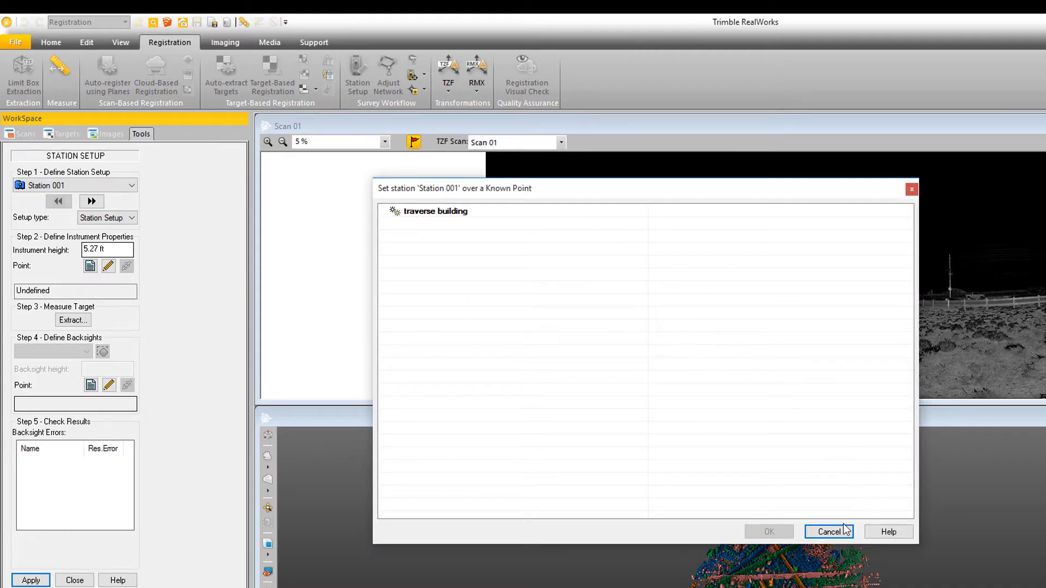
left_click(829, 532)
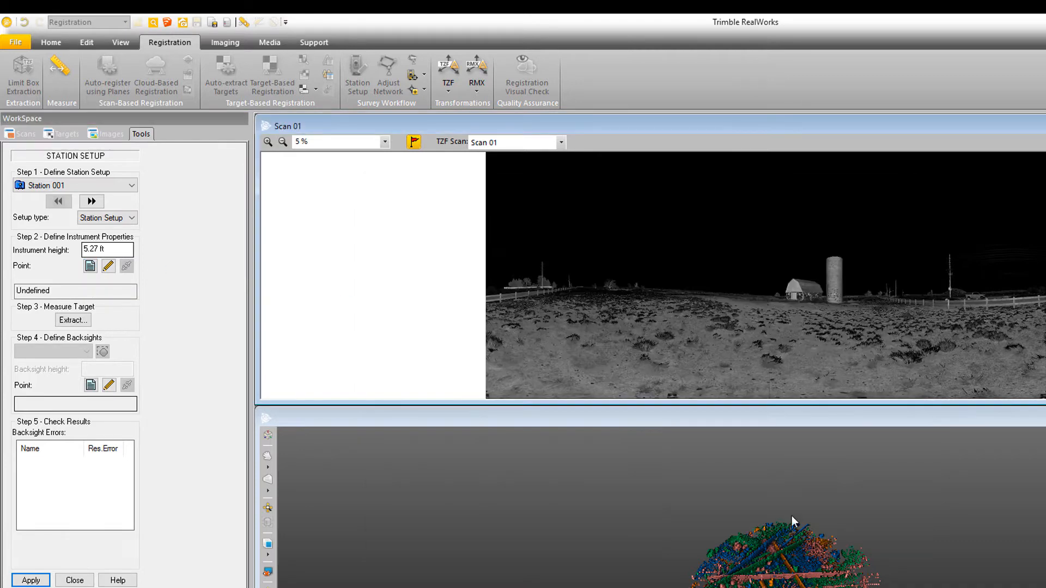
left_click(109, 267)
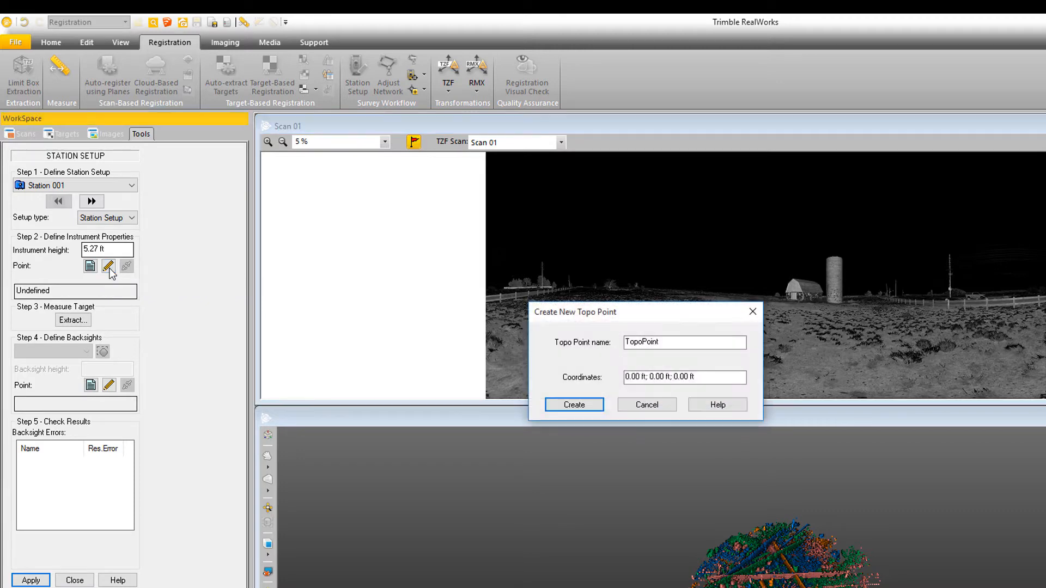
left_click_drag(692, 344, 567, 334)
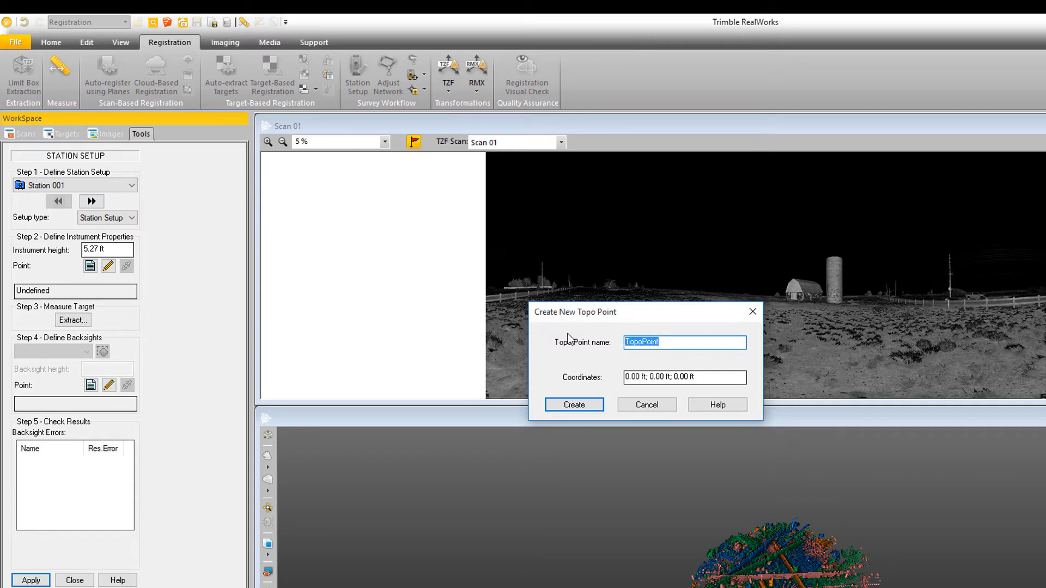
type("ST 001")
left_click(687, 376)
type("500")
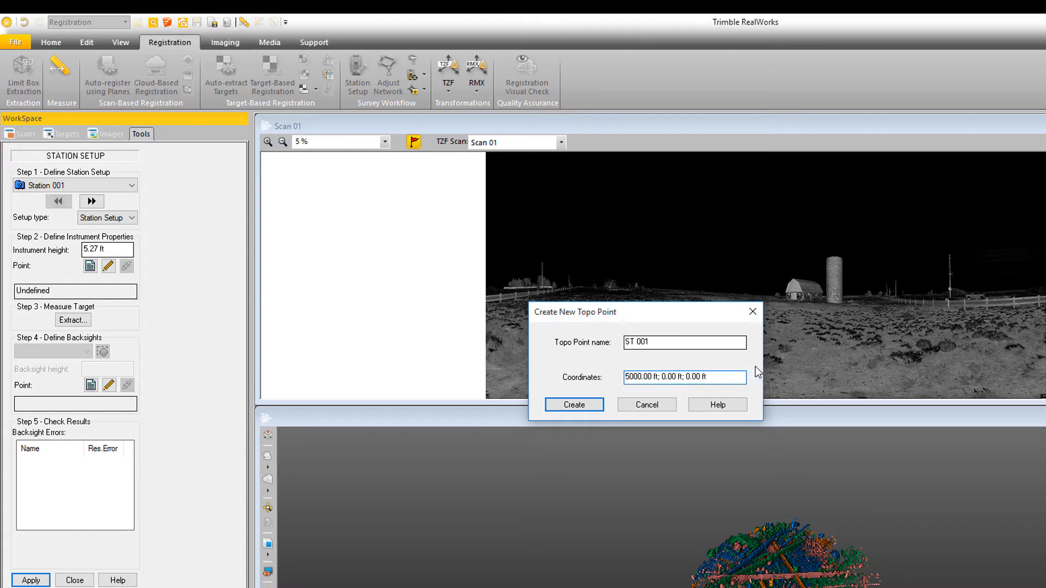
left_click(662, 377)
type("1000")
left_click(703, 377)
type("10")
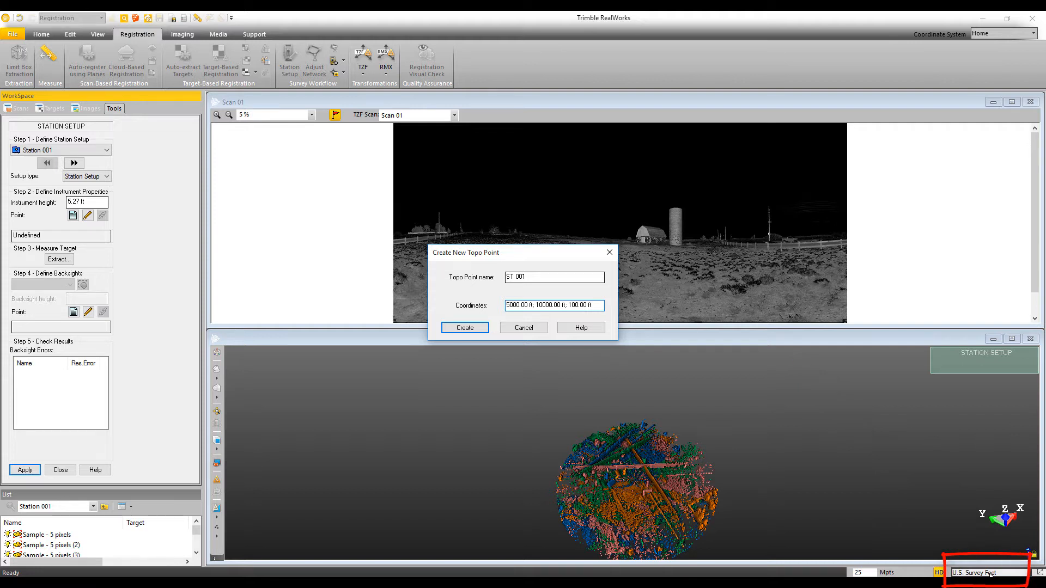
left_click(474, 329)
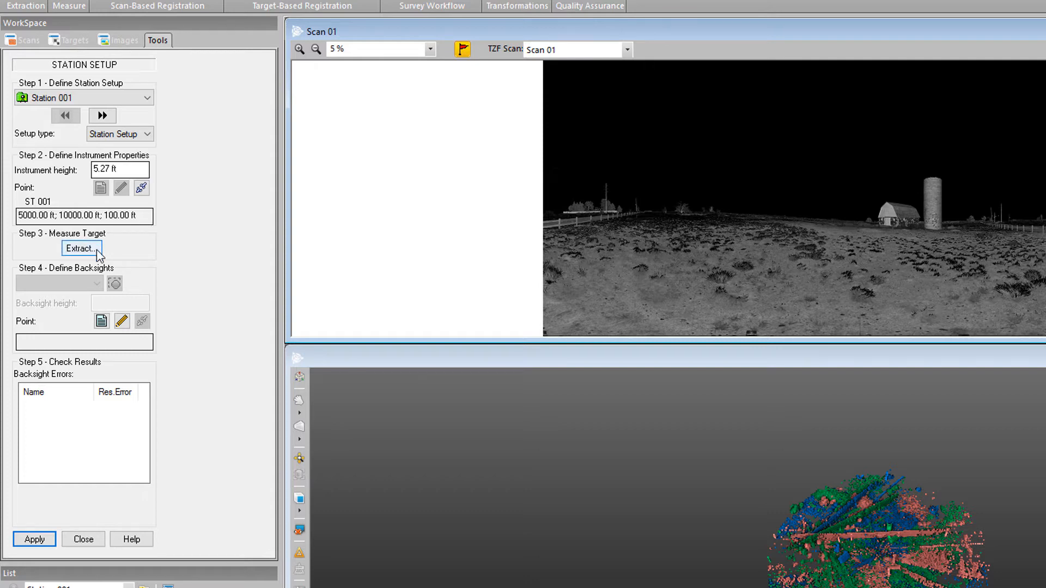
Step: Start extracting targets from Scan 01 of Station 001, with Spherical Target as the target type
left_click(90, 251)
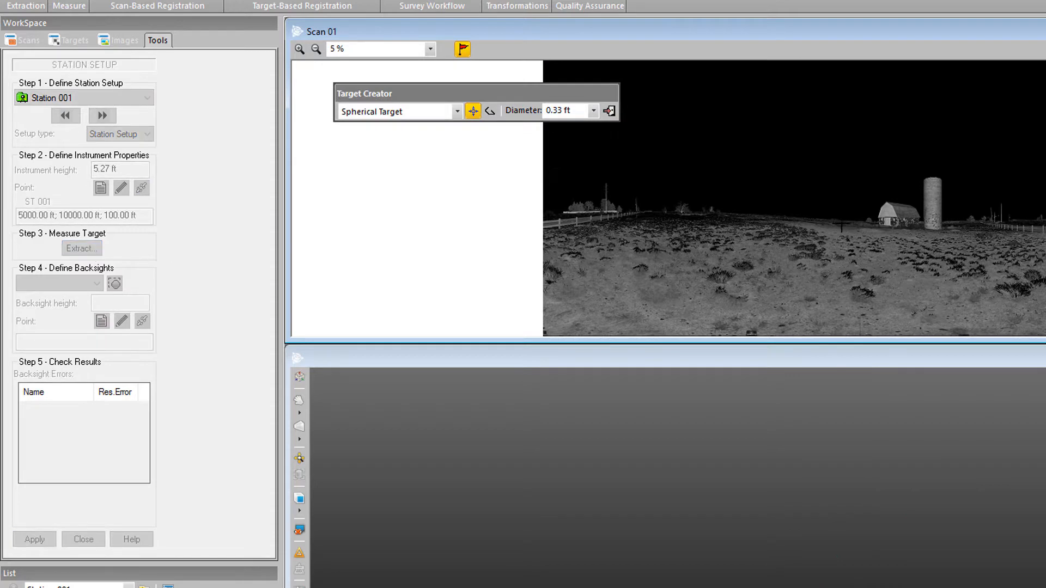
scroll(825, 234, "up", 3)
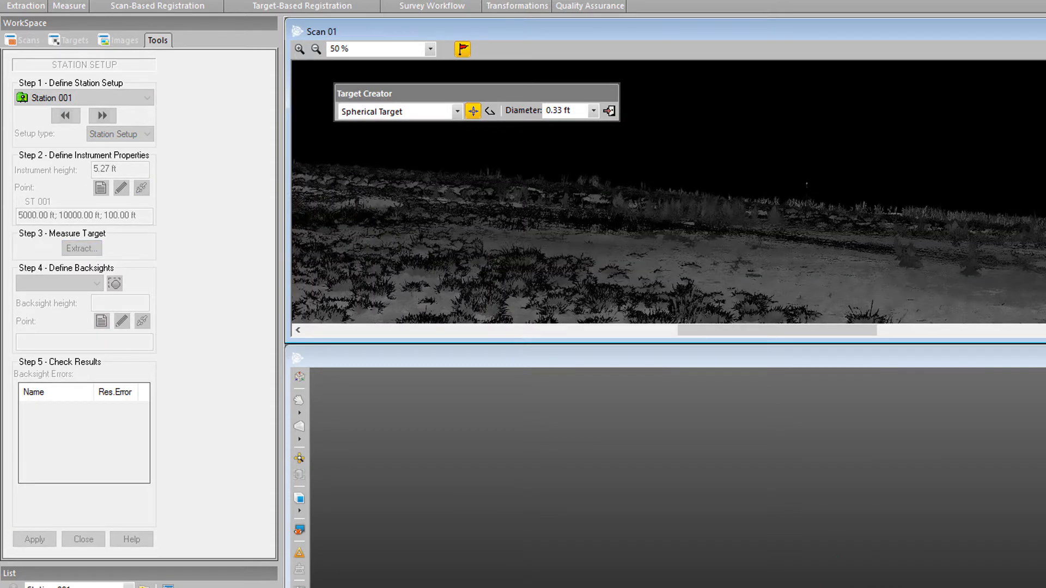
scroll(807, 188, "up", 4)
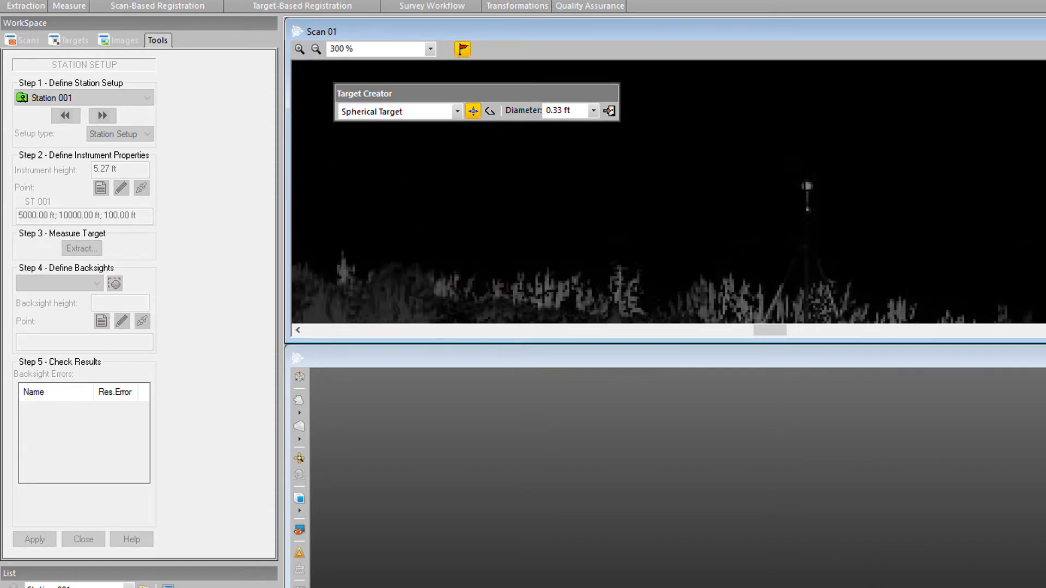
scroll(806, 188, "up", 2)
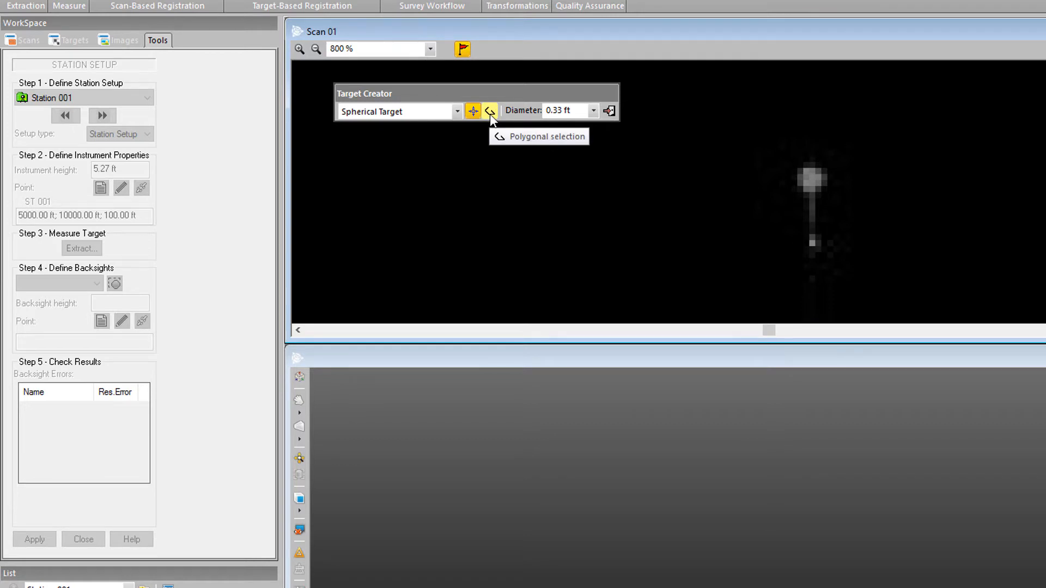
left_click(458, 112)
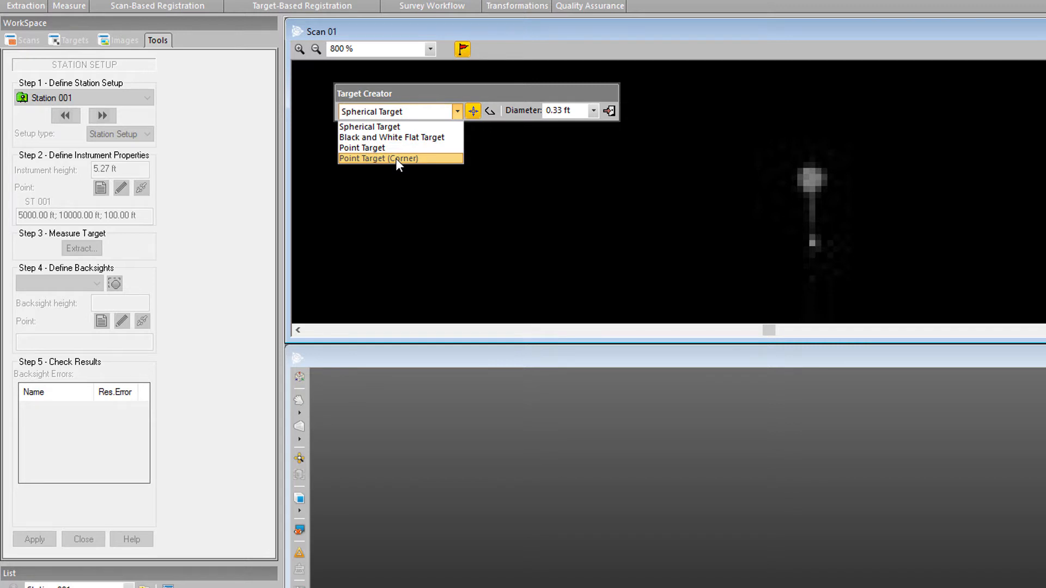
left_click(397, 127)
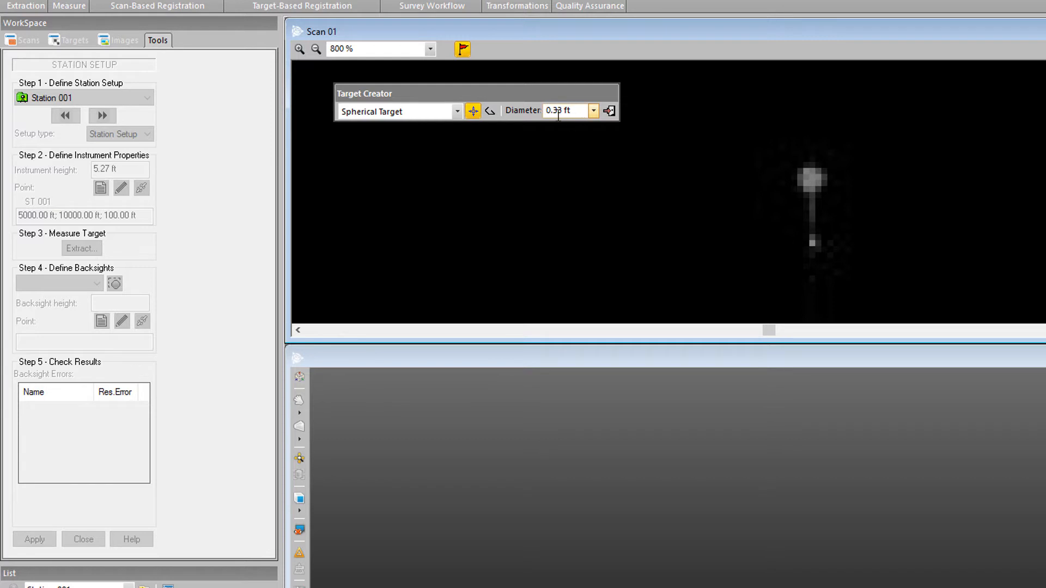
Step: Set the spherical target diameter to 100 mm
left_click(576, 110)
left_click_drag(577, 111, 546, 110)
type("100")
key("Return")
type("100mm")
key("Return")
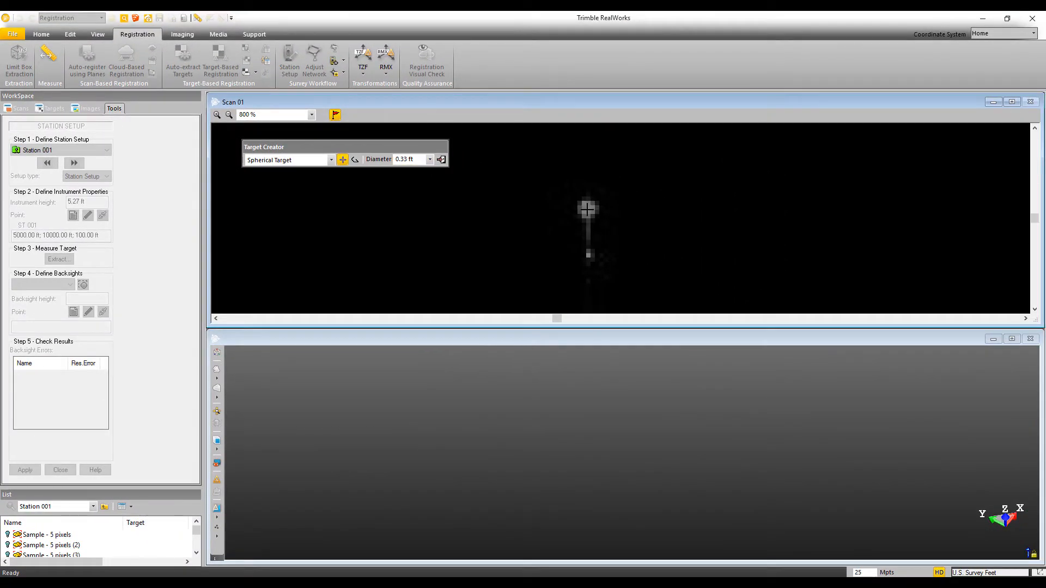
Step: Fit a sphere to the distant tripod target in Scan 01, check the fit in 3D and create the target
left_click(587, 210)
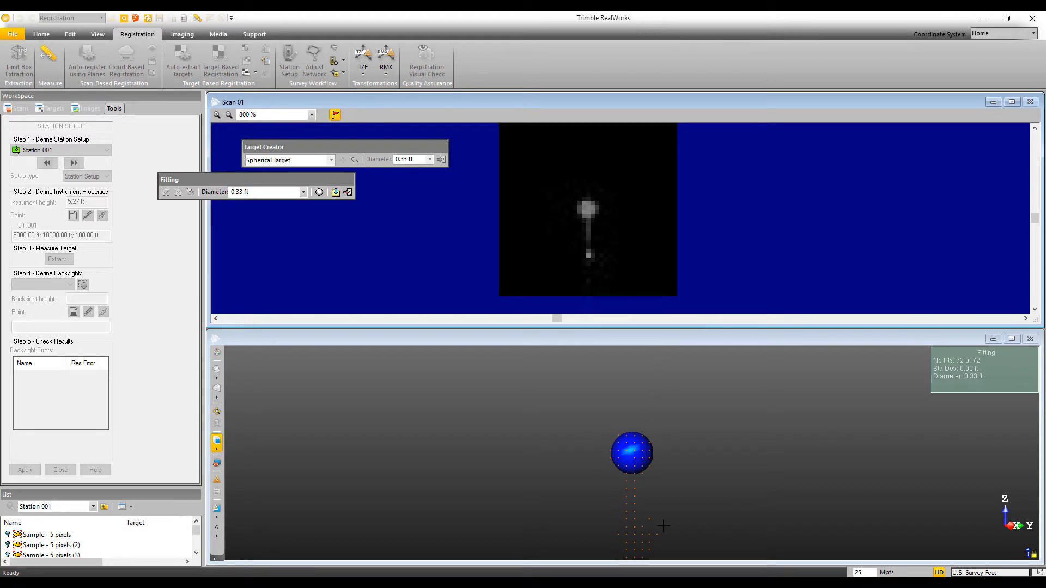
left_click_drag(635, 448, 689, 446)
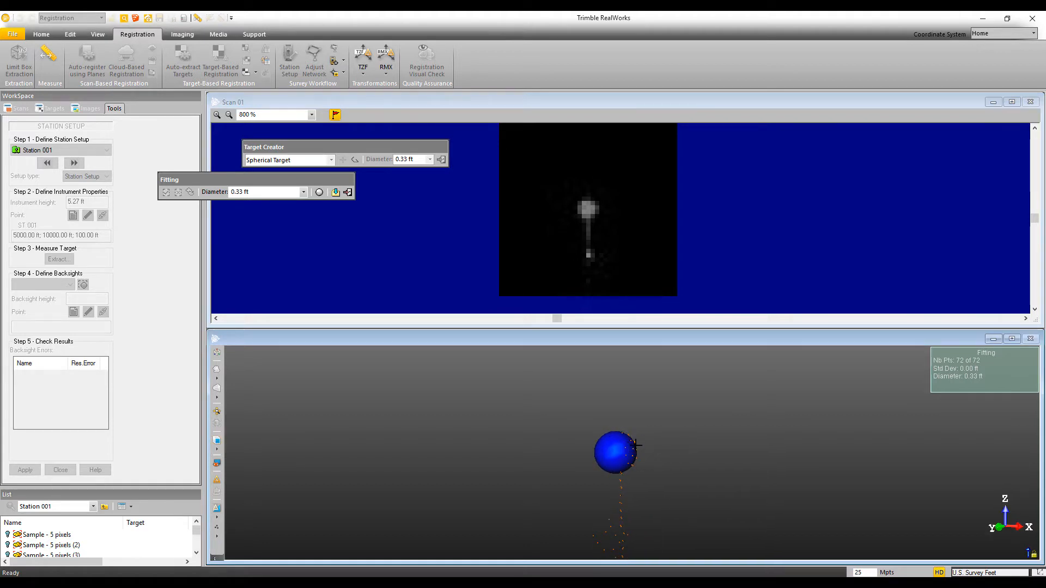
left_click_drag(621, 458, 573, 454)
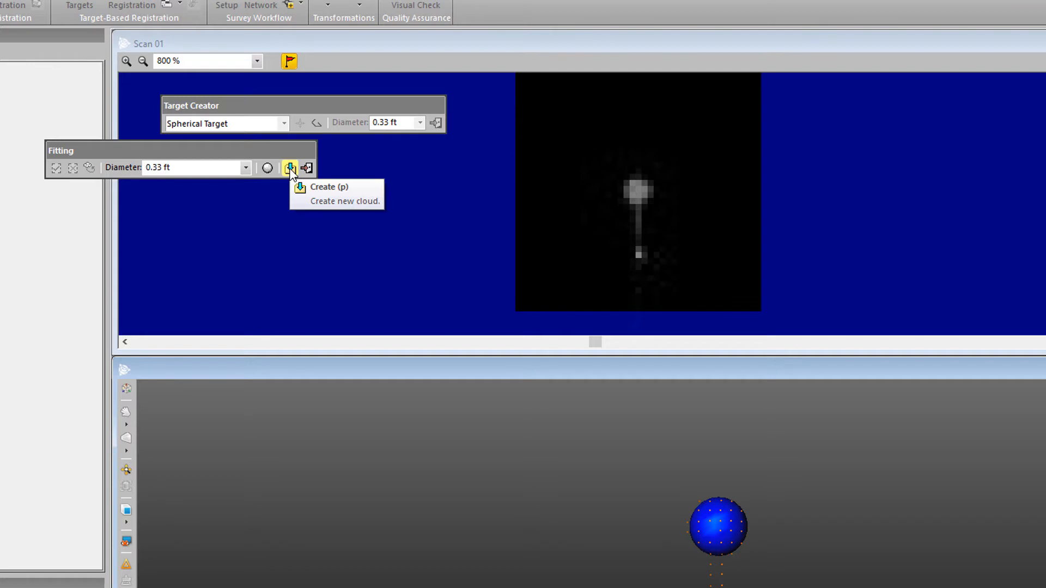
left_click(290, 169)
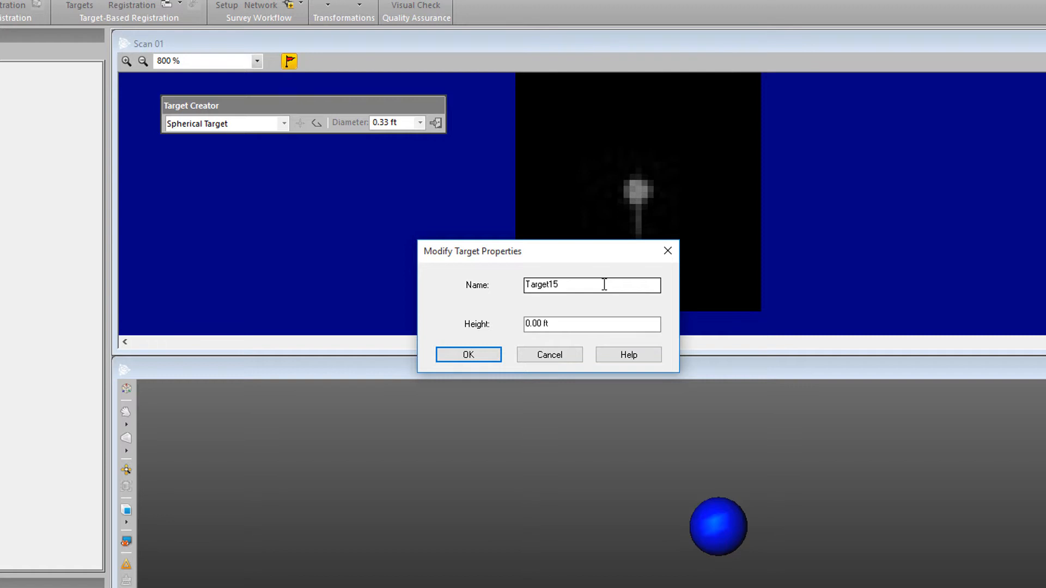
Step: Name the new target BS 000 and set its height to 5.00 ft
left_click_drag(604, 284, 476, 281)
type("BS ")
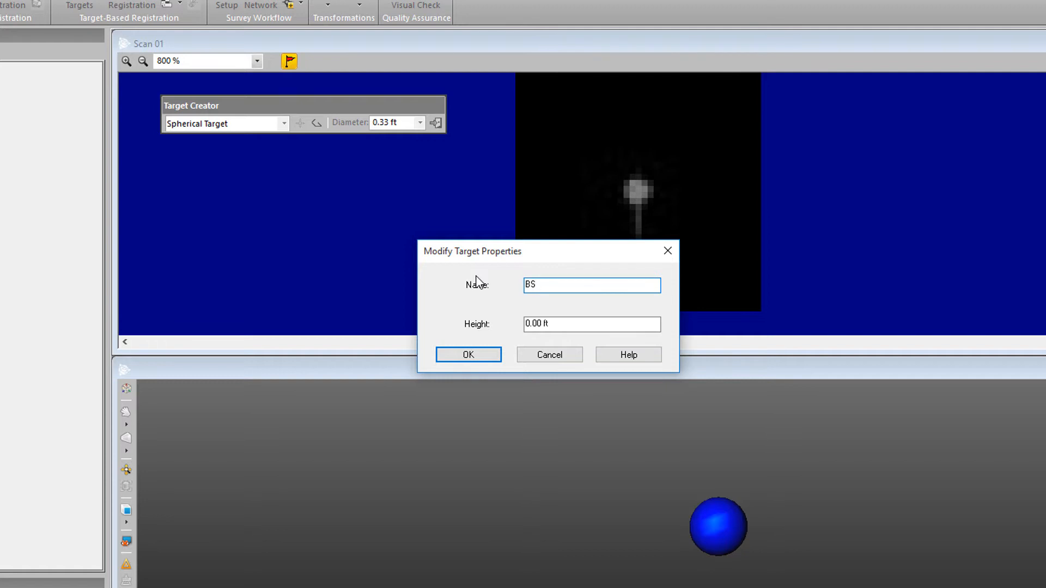
type("000")
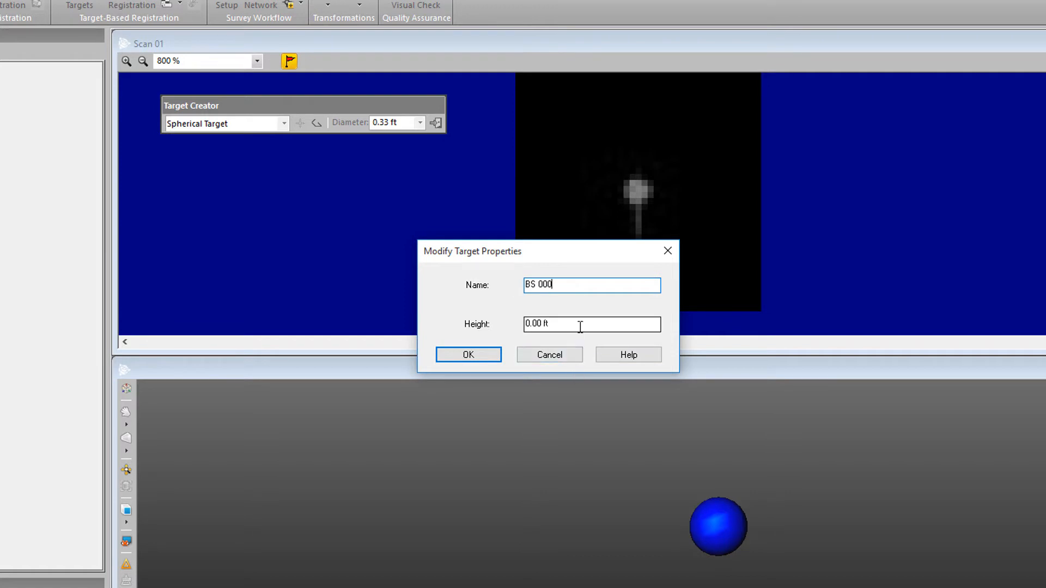
left_click_drag(575, 324, 512, 324)
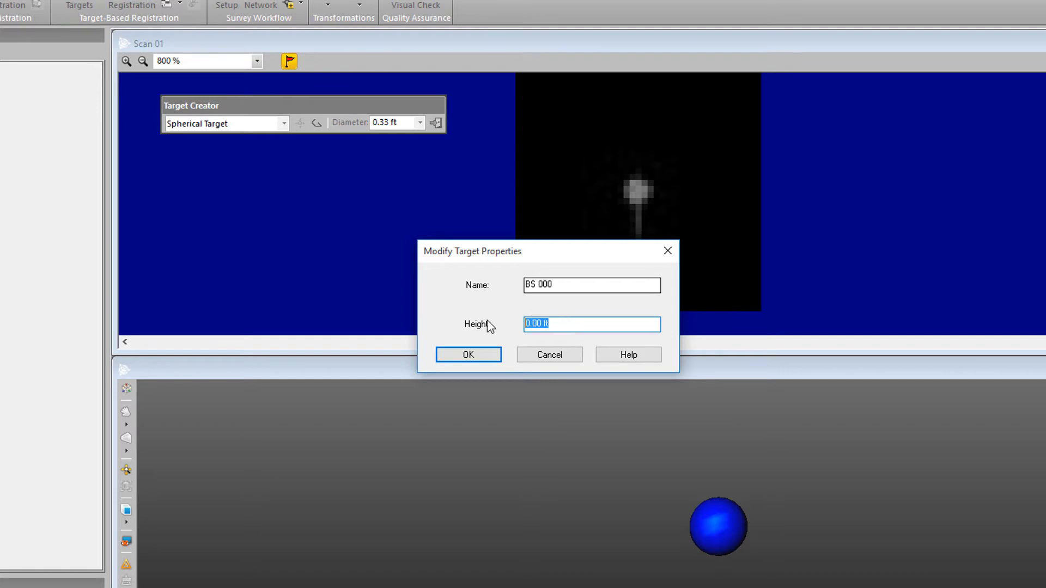
type("5")
key("Tab")
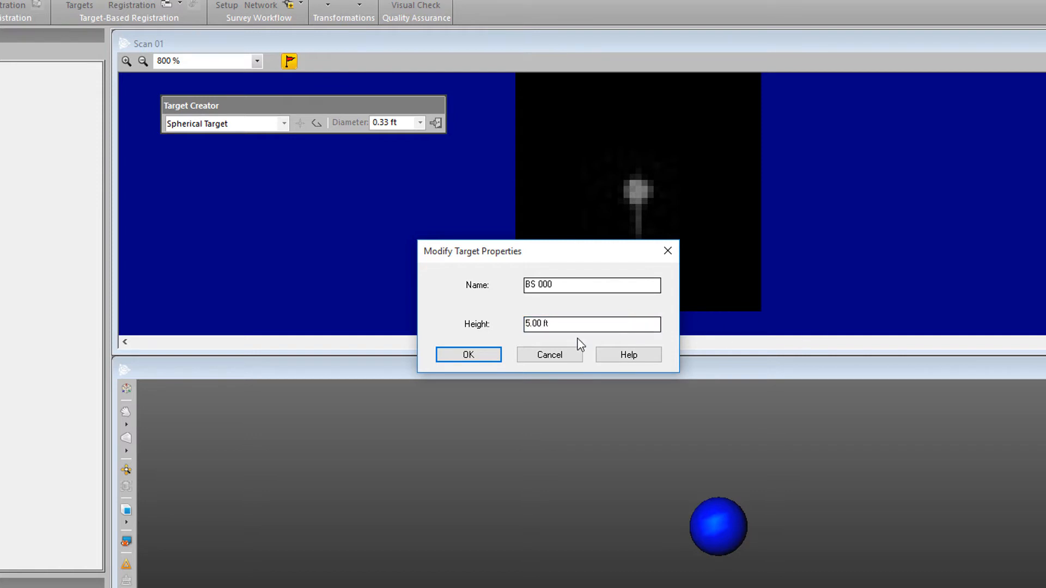
left_click(468, 355)
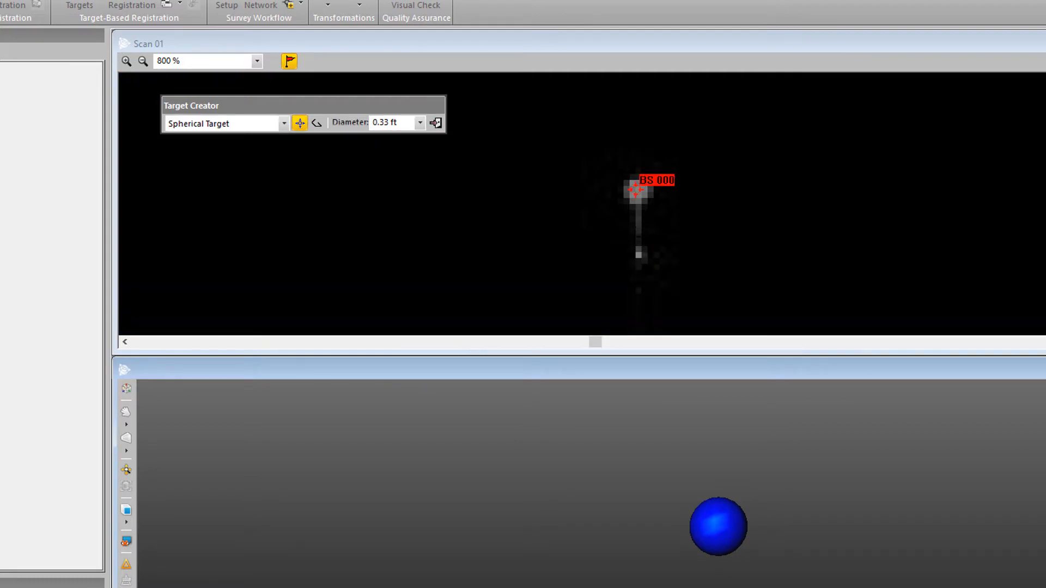
Step: Examine Scan 01 beyond the silo to locate the foresight target sphere in front of the trees
scroll(639, 231, "down", 12)
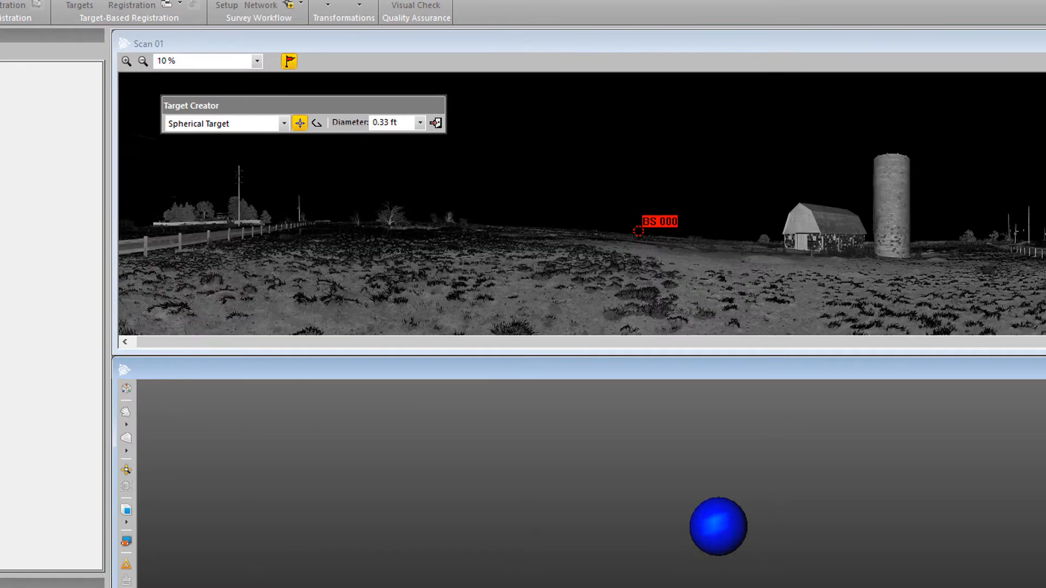
middle_click_drag(892, 228, 774, 225)
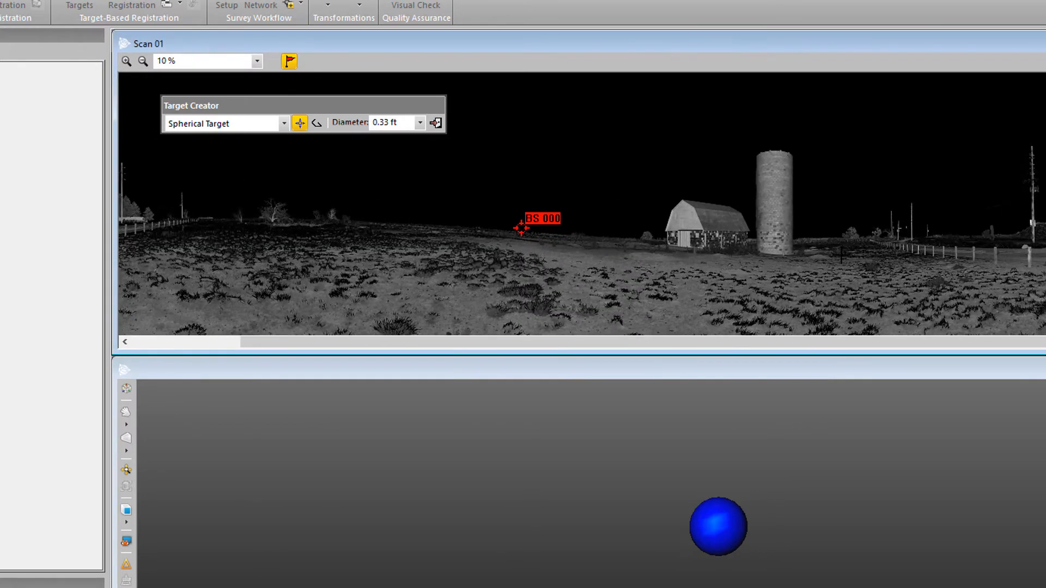
scroll(841, 255, "up", 5)
middle_click_drag(833, 144, 823, 265)
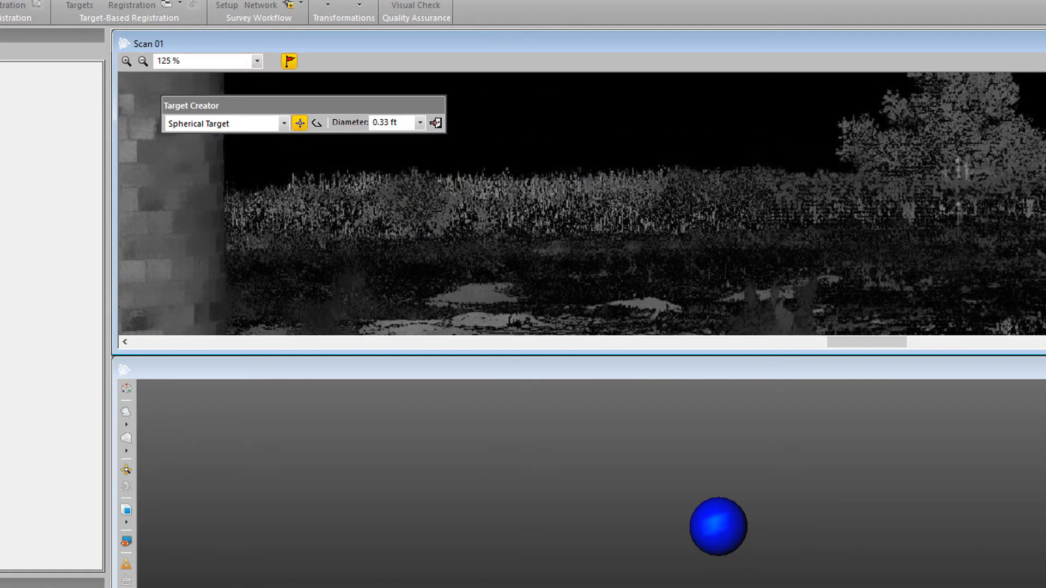
scroll(954, 210, "up", 7)
middle_click_drag(952, 218, 860, 195)
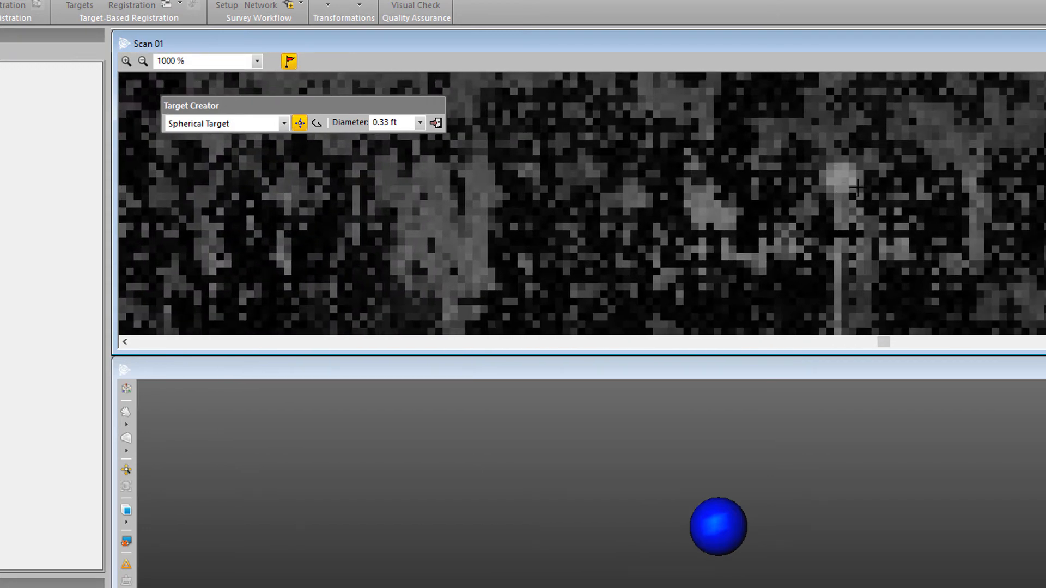
scroll(839, 192, "down", 3)
scroll(838, 190, "down", 4)
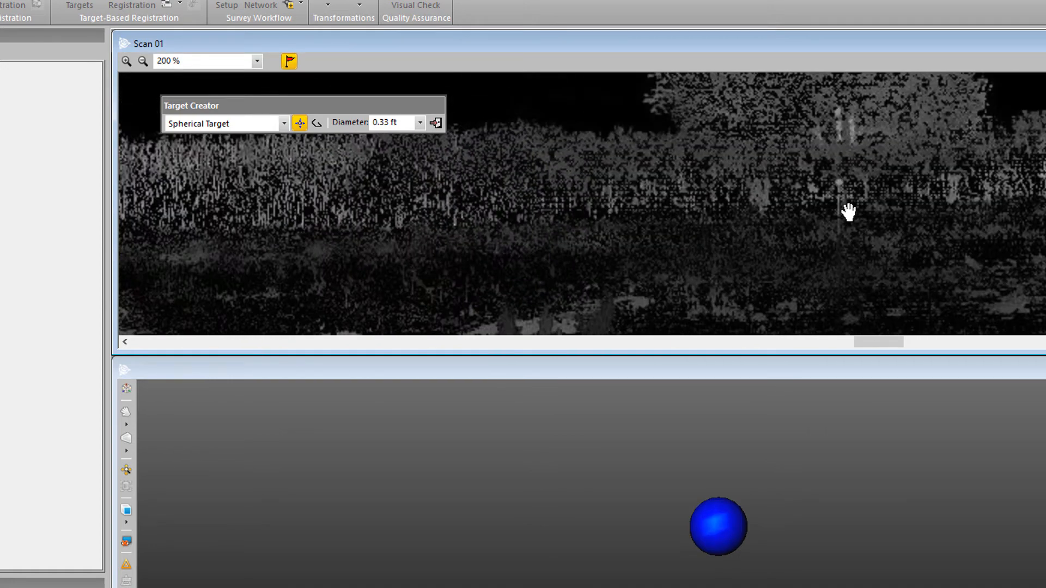
scroll(857, 217, "up", 1)
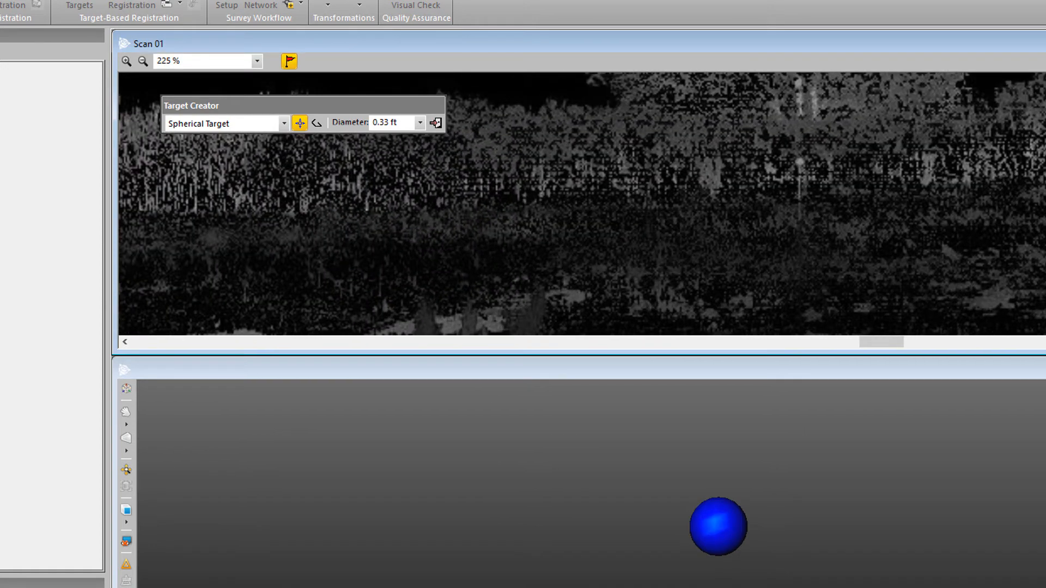
Step: Leave target creation and display Scan 02 with the foresight sphere in view
left_click(435, 124)
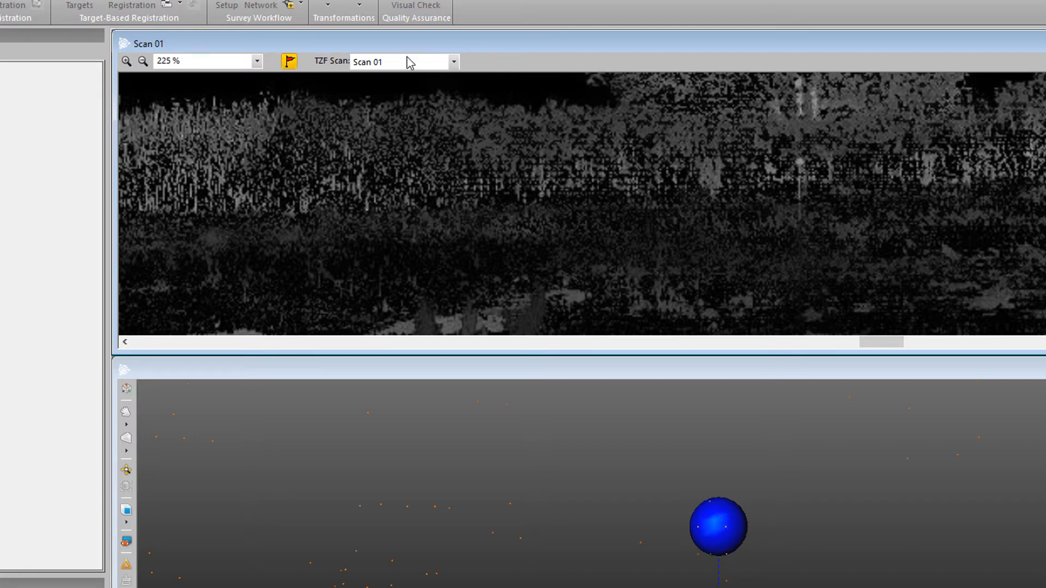
left_click(453, 62)
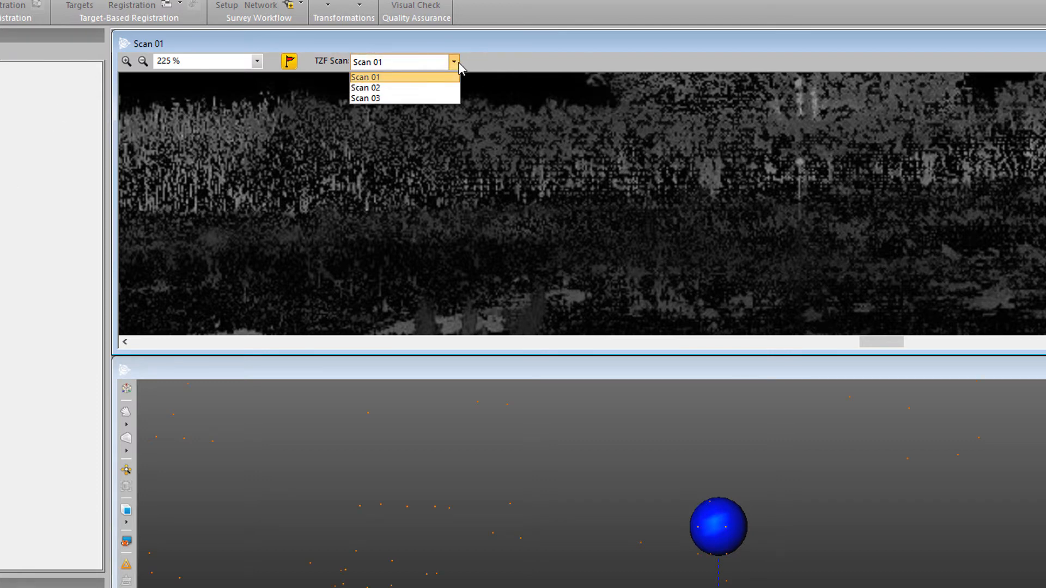
left_click(393, 87)
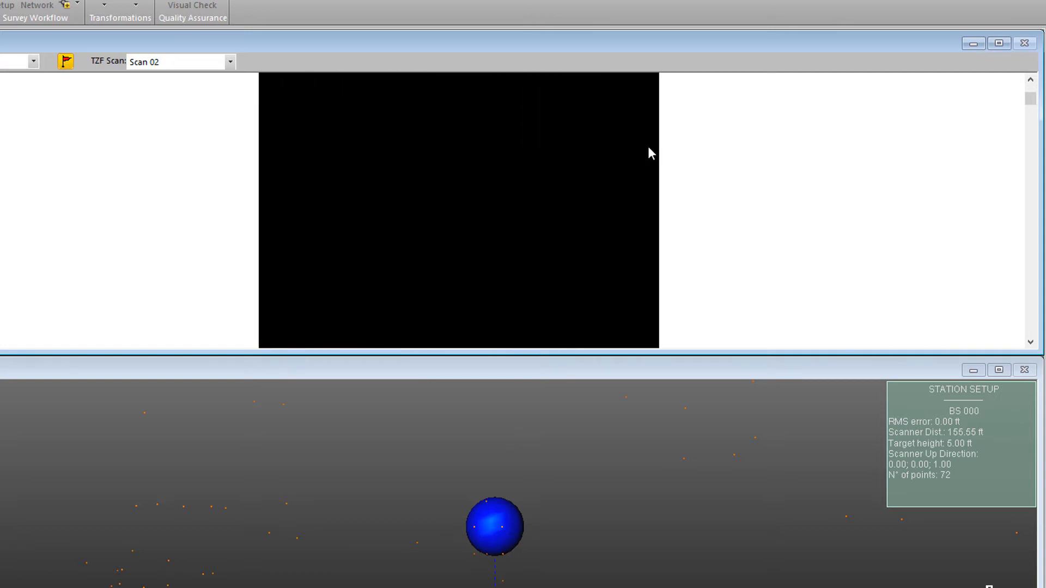
left_click_drag(1034, 100, 1037, 219)
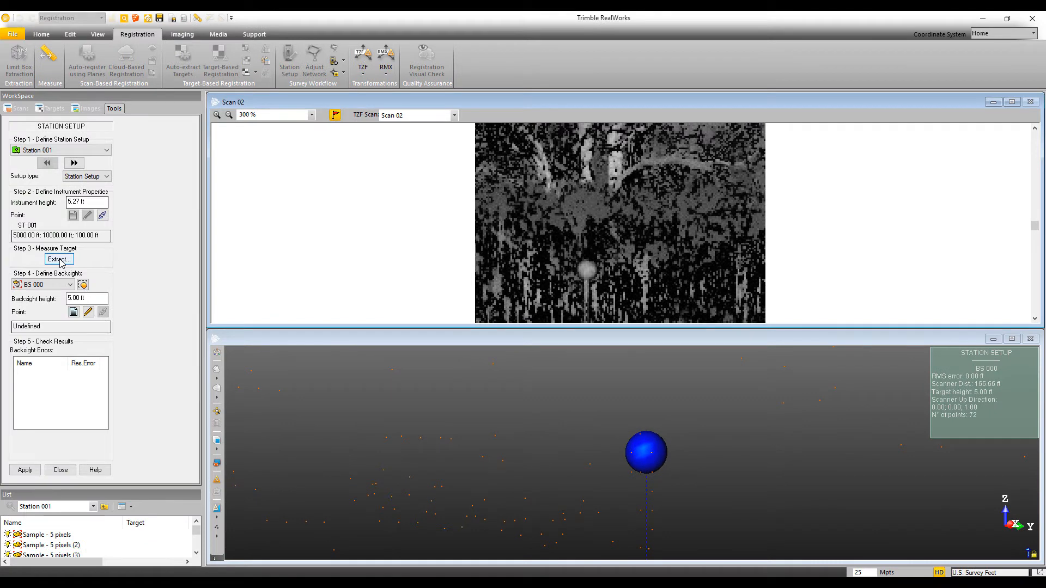
Step: Extract the sphere in Scan 02 as a spherical target, check its fit in 3D and create it
left_click(59, 259)
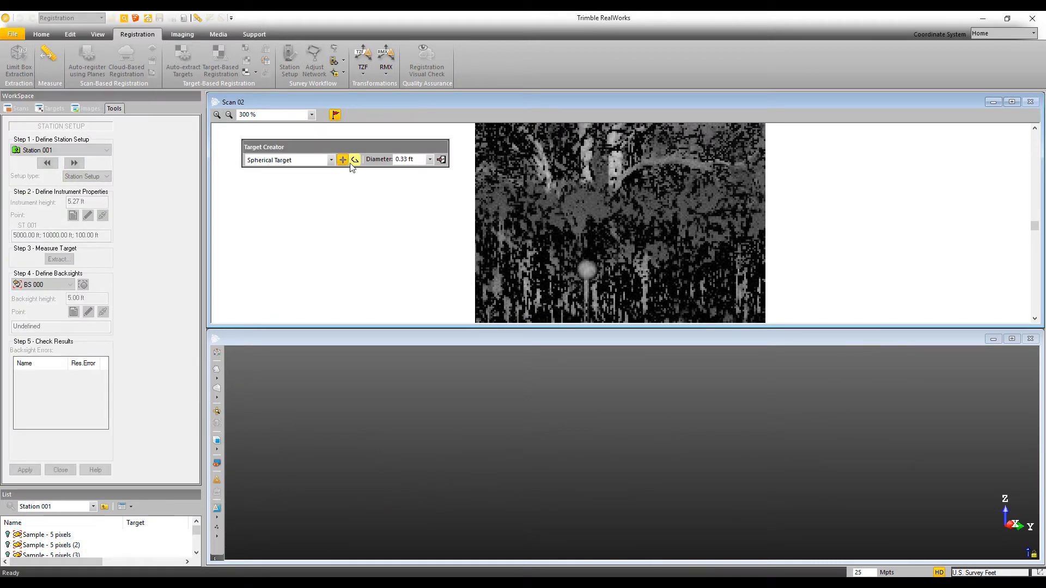
left_click(585, 270)
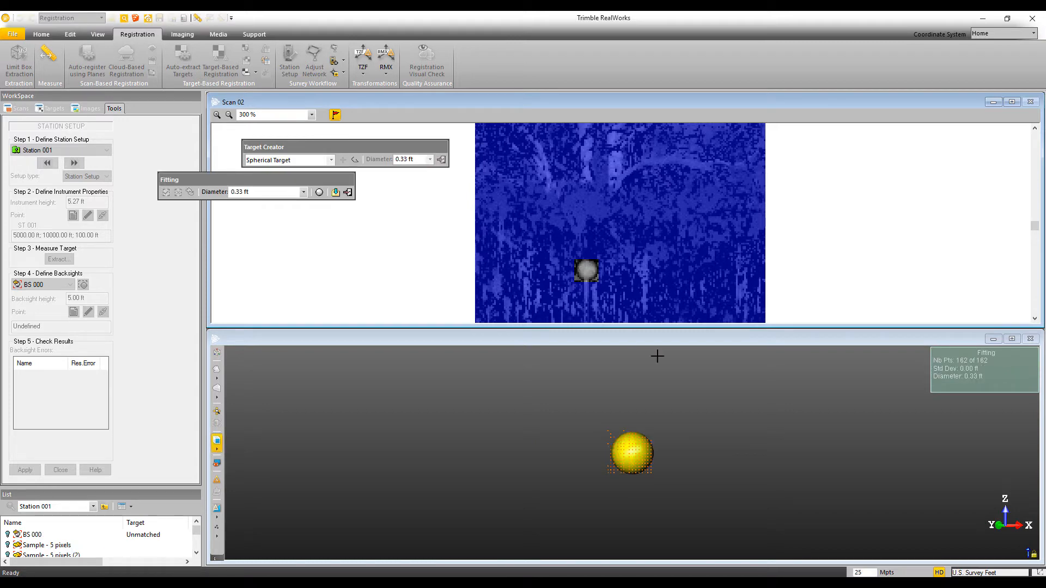
mouse_move(626, 449)
left_mouse_down()
mouse_move(670, 449)
mouse_move(599, 447)
mouse_move(680, 460)
left_mouse_up()
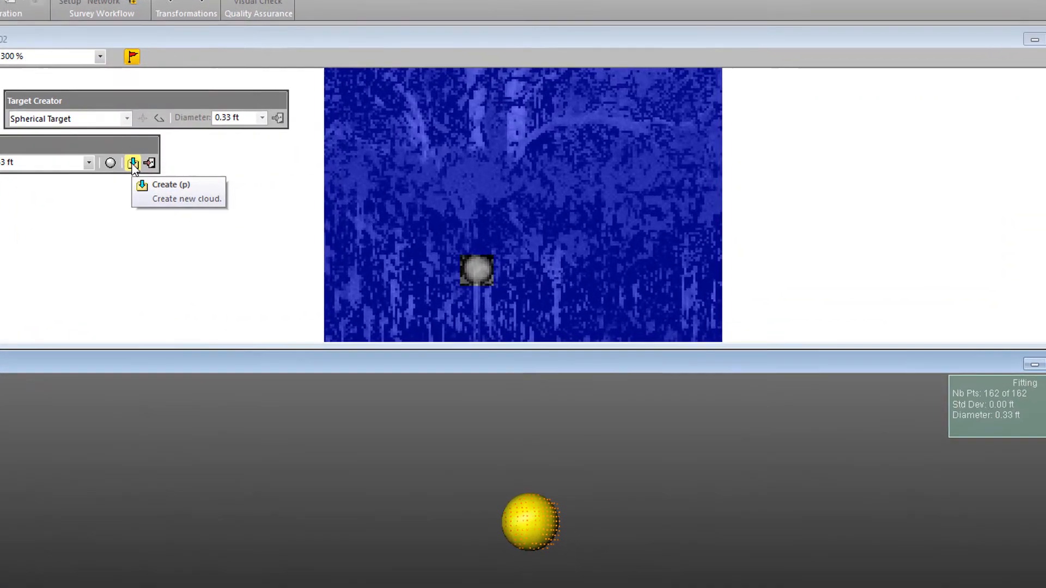
left_click(280, 185)
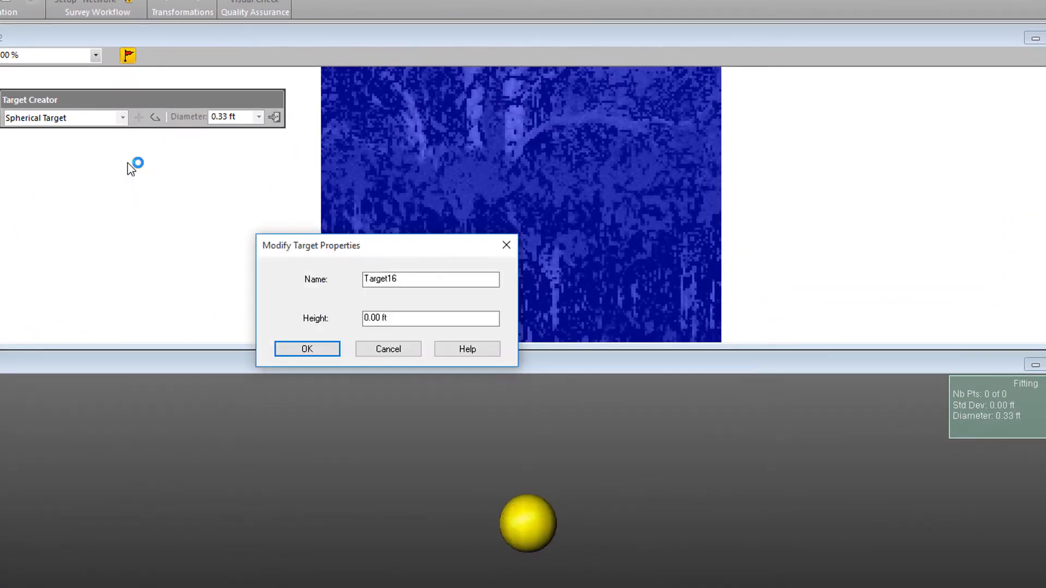
Step: Name the new target FS 002 and set its height to 6.00 ft
left_click_drag(398, 279, 336, 286)
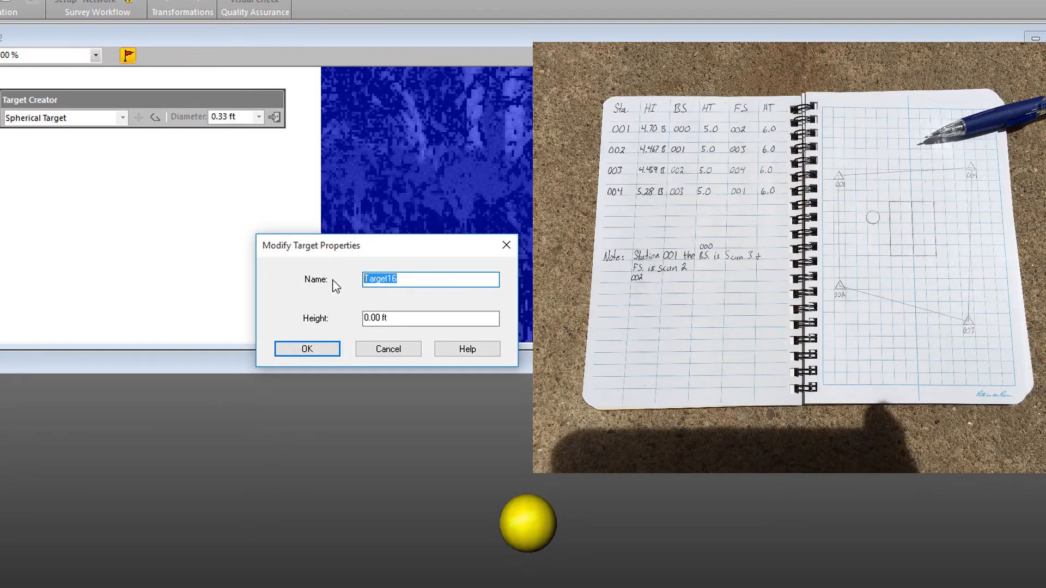
type("00")
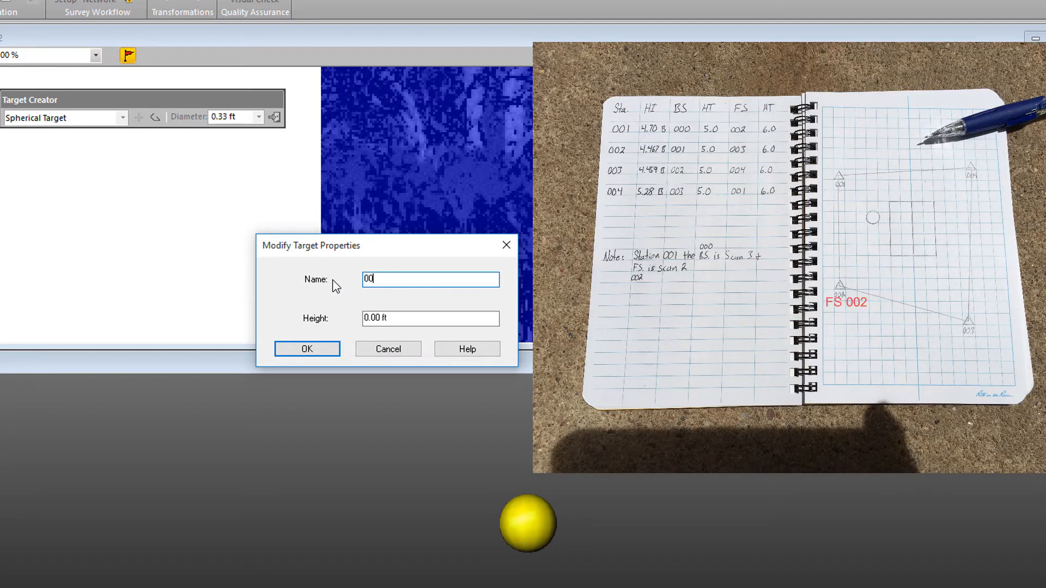
type("2")
key("BackSpace")
key("BackSpace")
key("BackSpace")
type("FS 002")
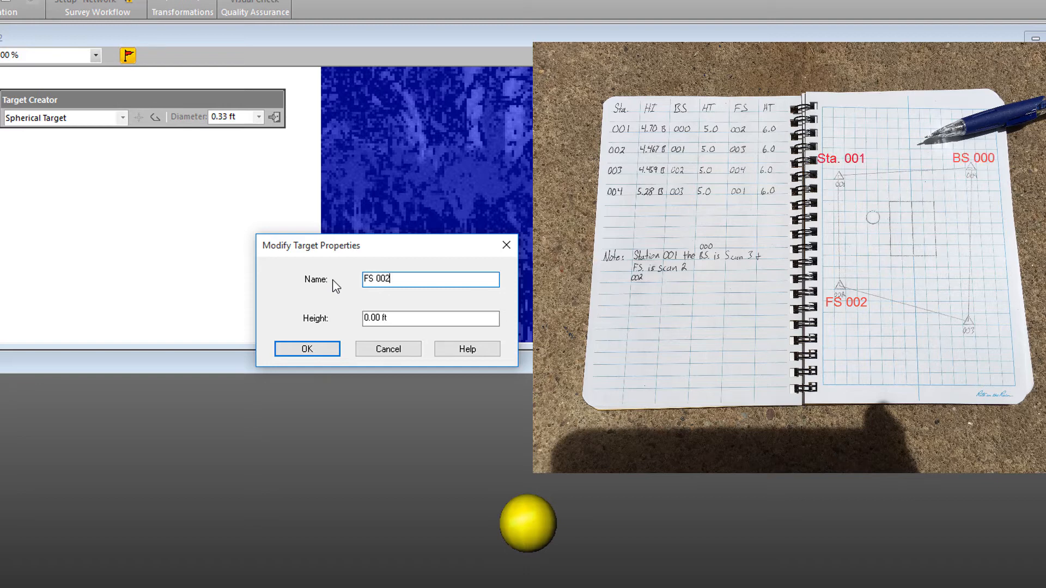
left_click_drag(408, 317, 316, 316)
type("6.00 ft")
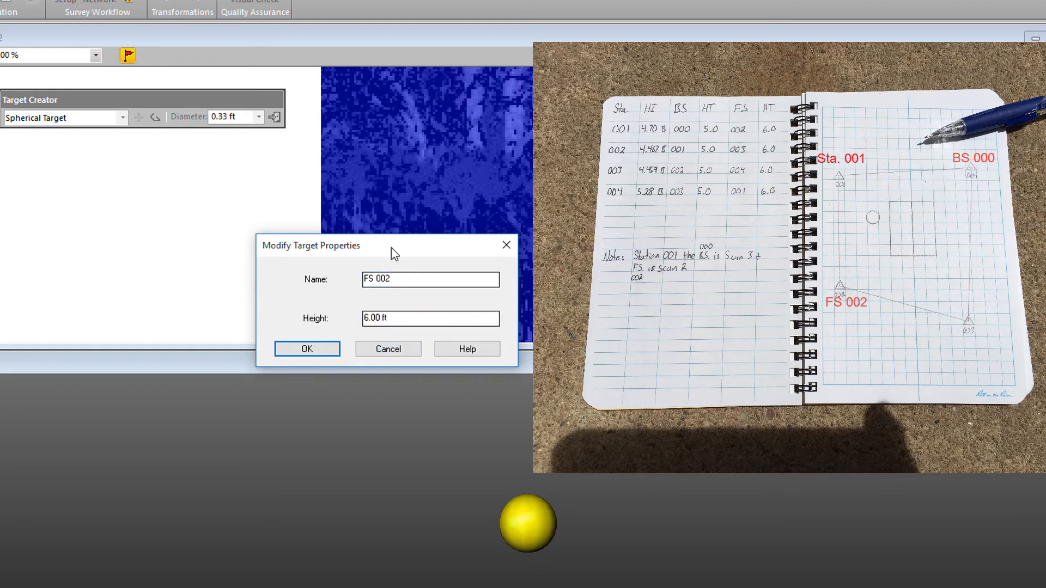
left_click(309, 349)
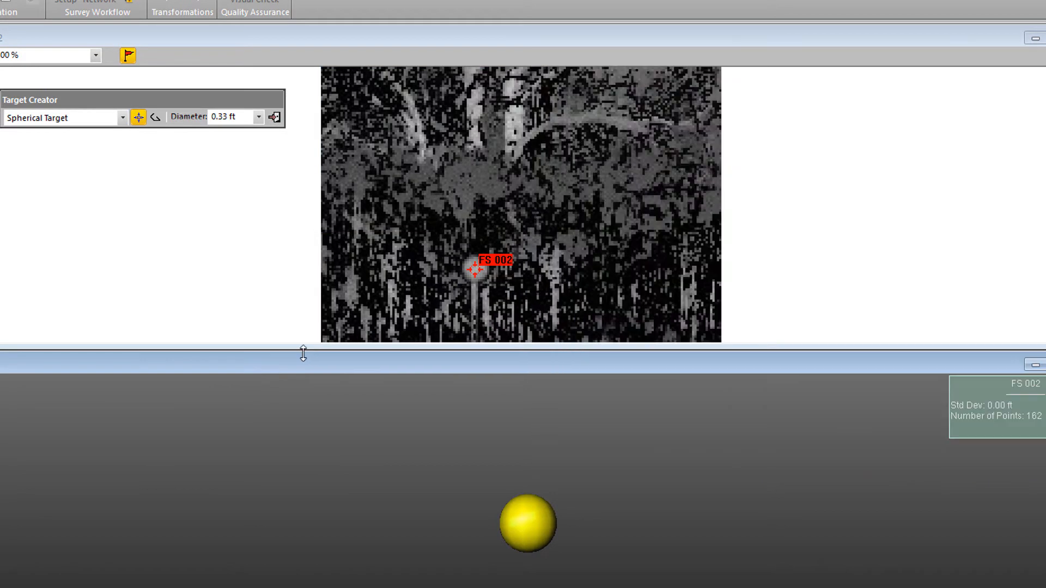
Step: Leave target creation for Station 001 and advance the station setup to Station 002
scroll(484, 261, "down", 3)
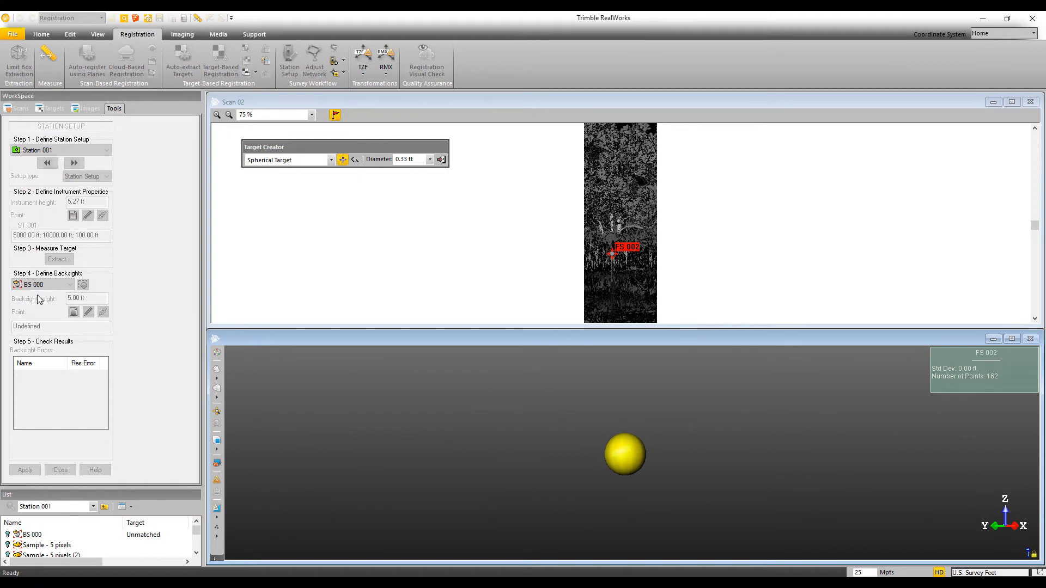
left_click(442, 161)
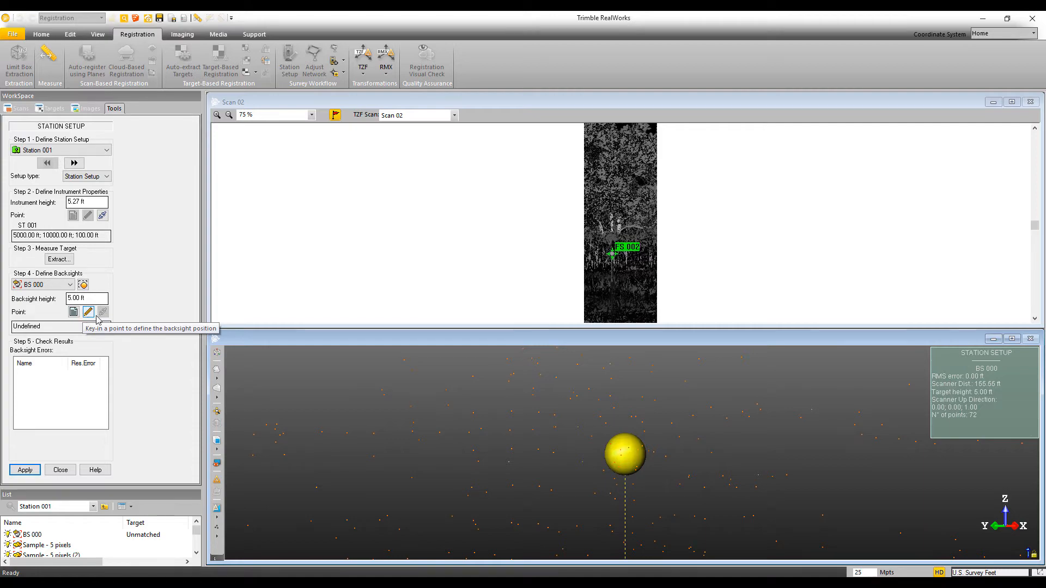
scroll(639, 467, "down", 3)
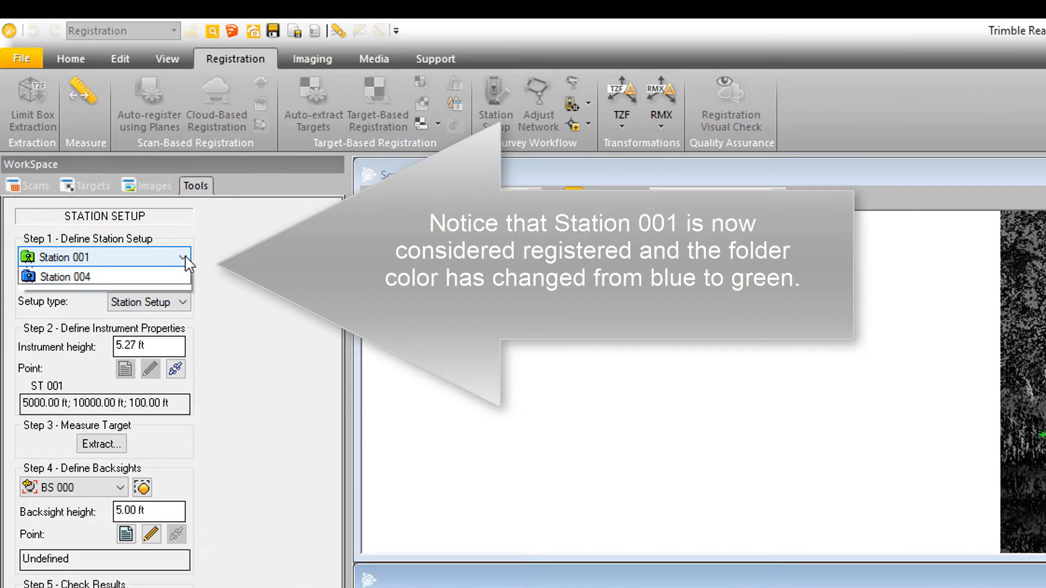
left_click(183, 258)
left_click(186, 259)
left_click(134, 281)
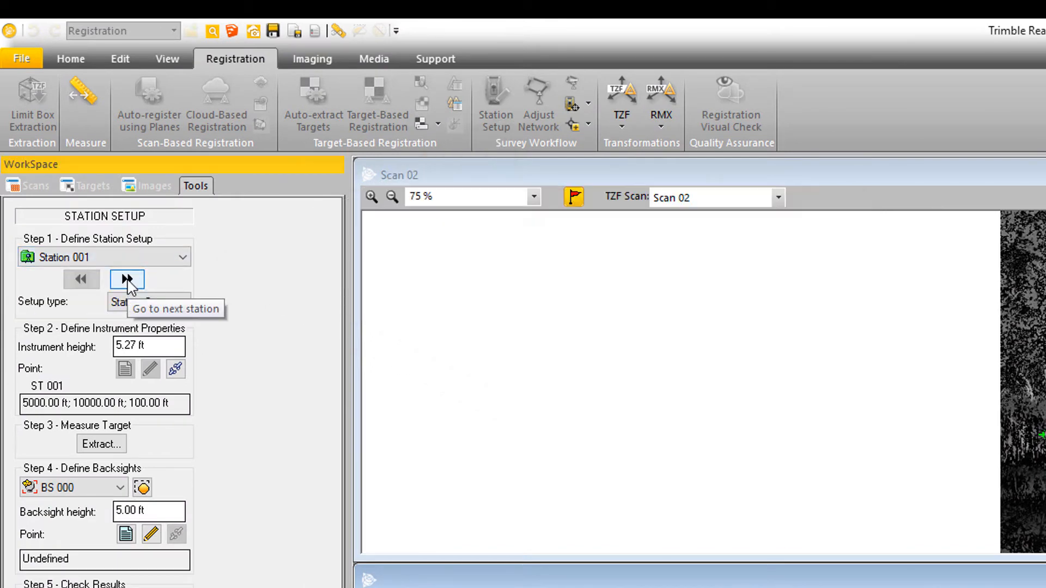
left_click(128, 280)
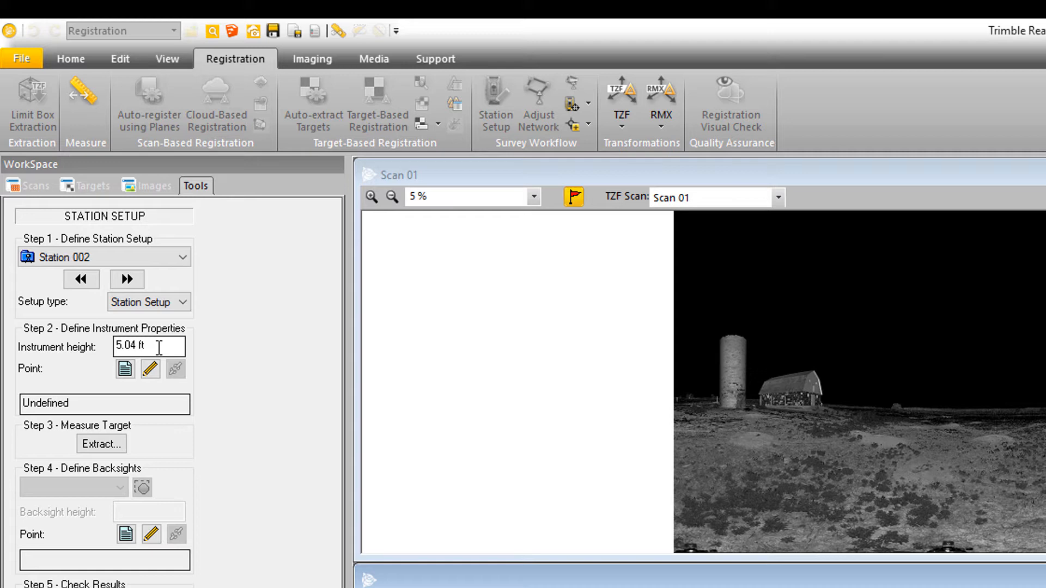
Step: Set Station 002 over the known point FS 002 measured from Station 001
left_click(123, 372)
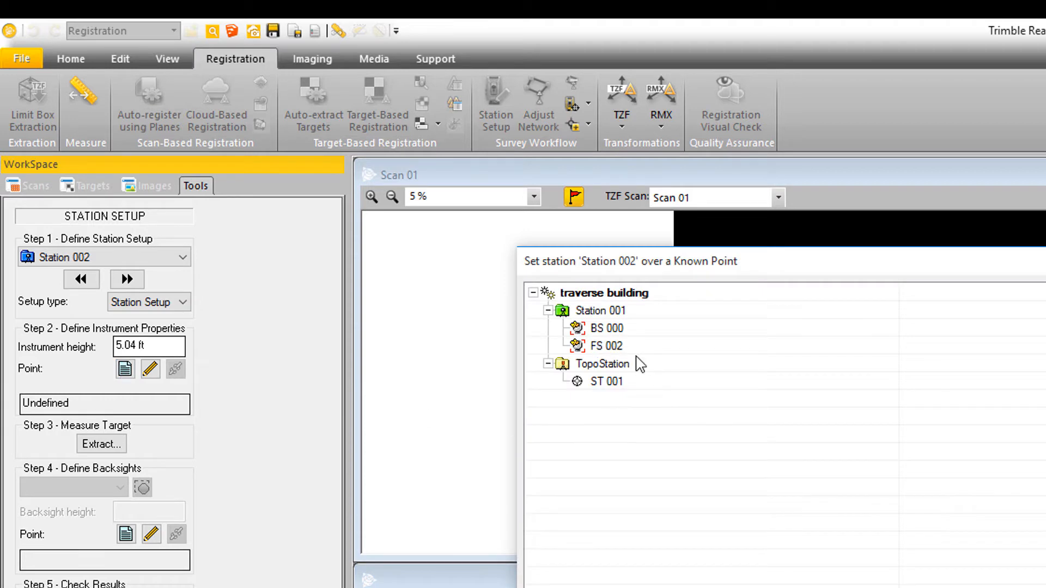
left_click(617, 350)
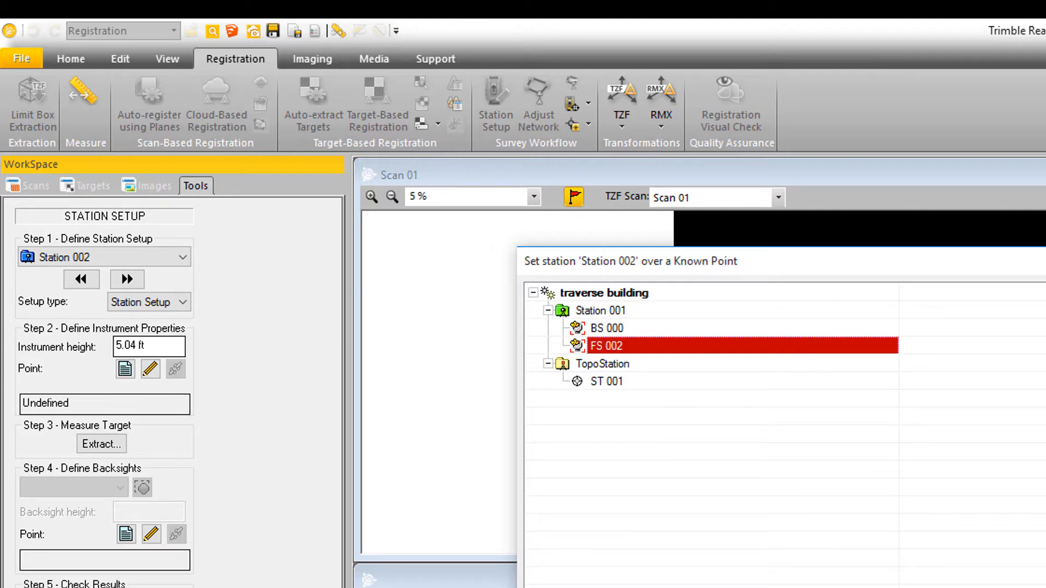
key("Return")
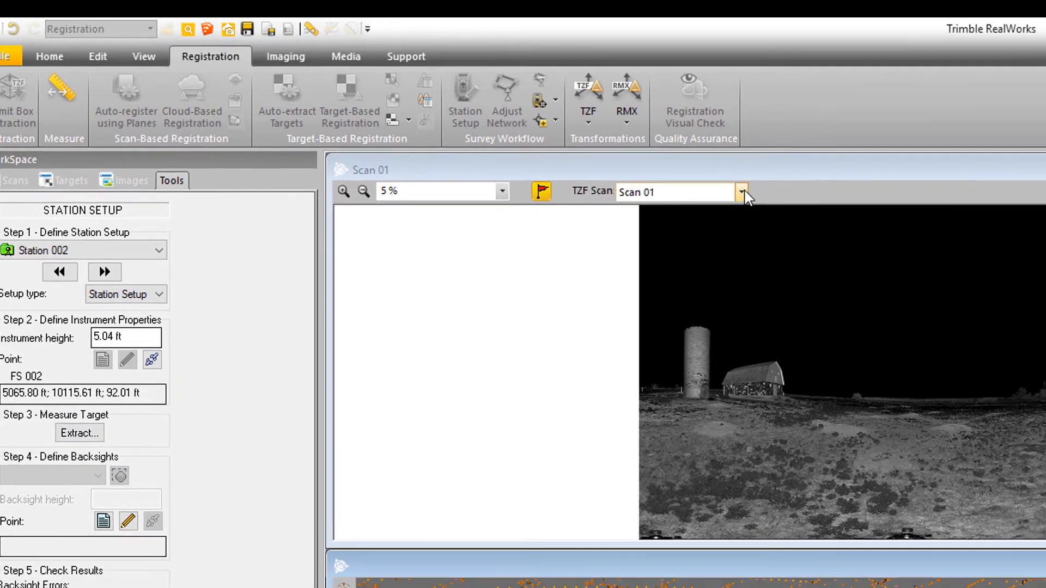
Step: Display Scan 03 at 200 % with the backsight sphere in view, ready for target extraction
left_click(780, 197)
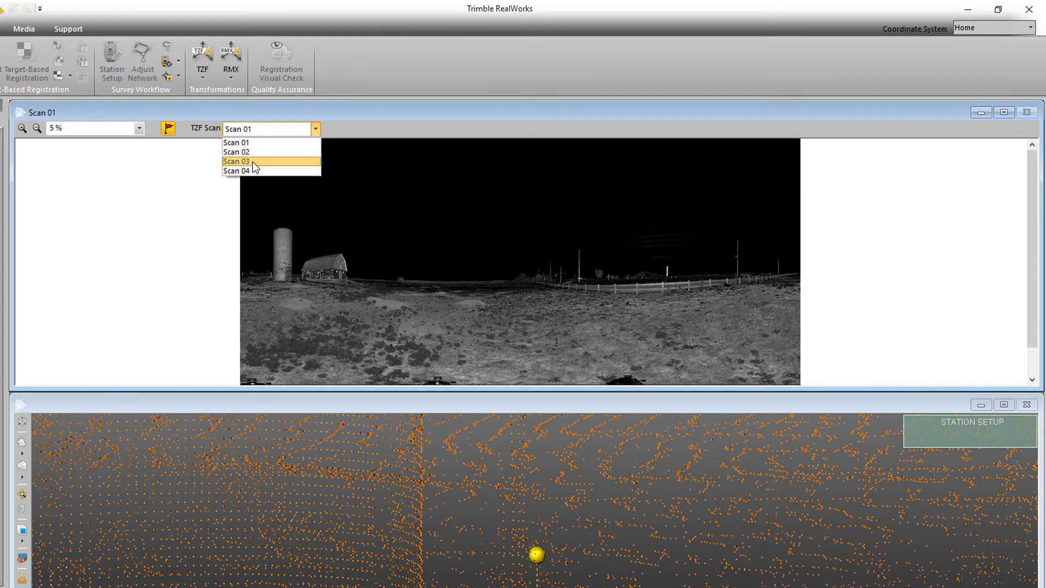
left_click(252, 162)
scroll(521, 218, "up", 10)
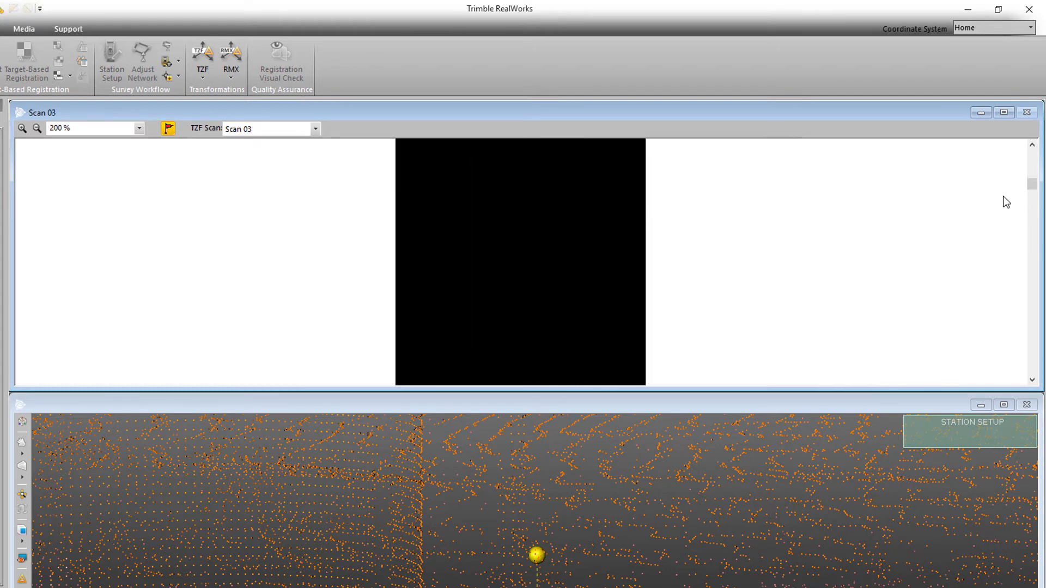
left_click_drag(1032, 183, 1031, 257)
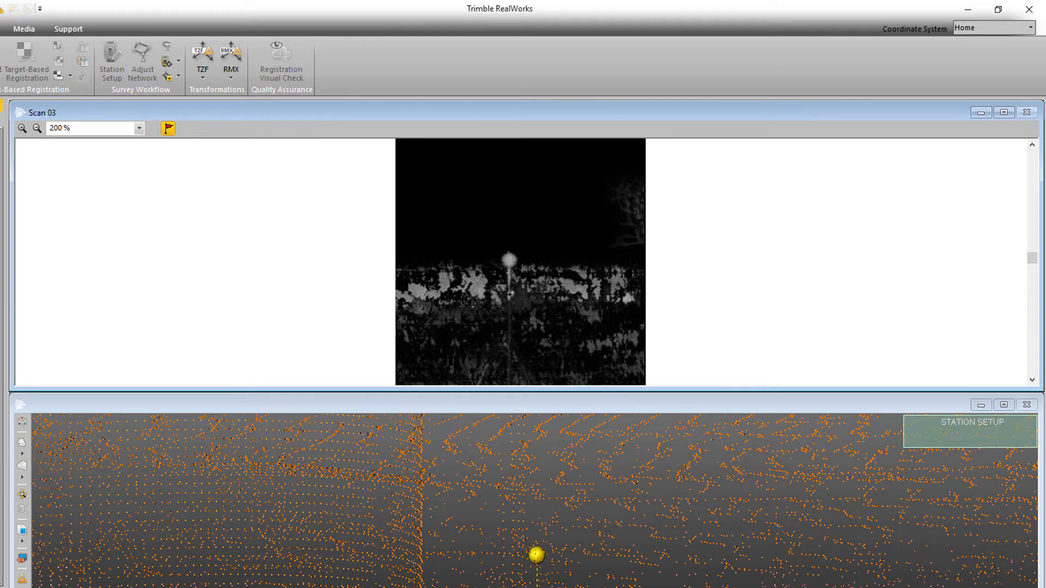
Step: Extract the sphere in Scan 03 as a spherical target, check its fit in 3D and create it
left_click(509, 261)
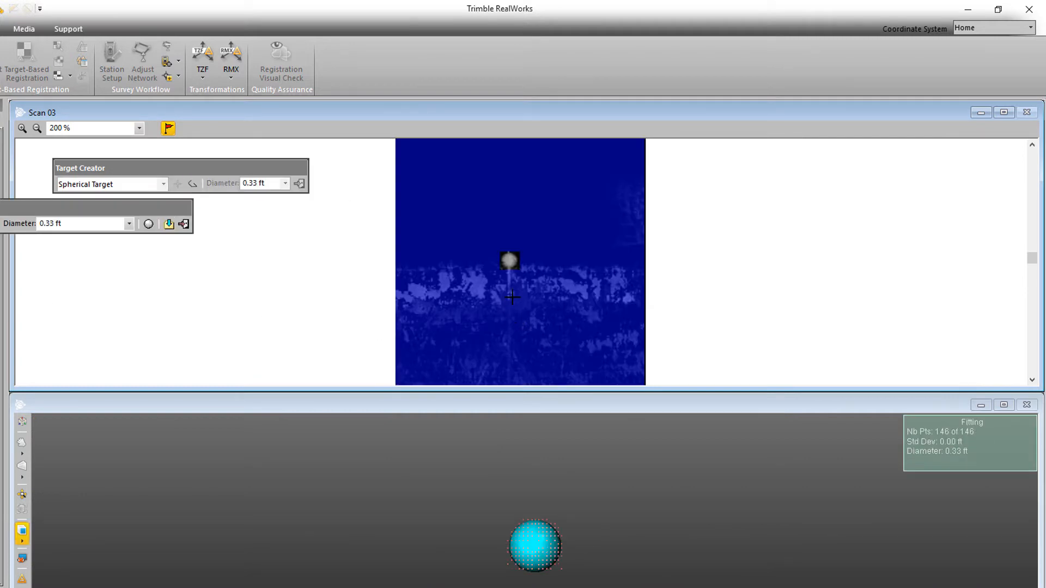
left_click_drag(536, 540, 600, 537)
left_click_drag(528, 539, 448, 551)
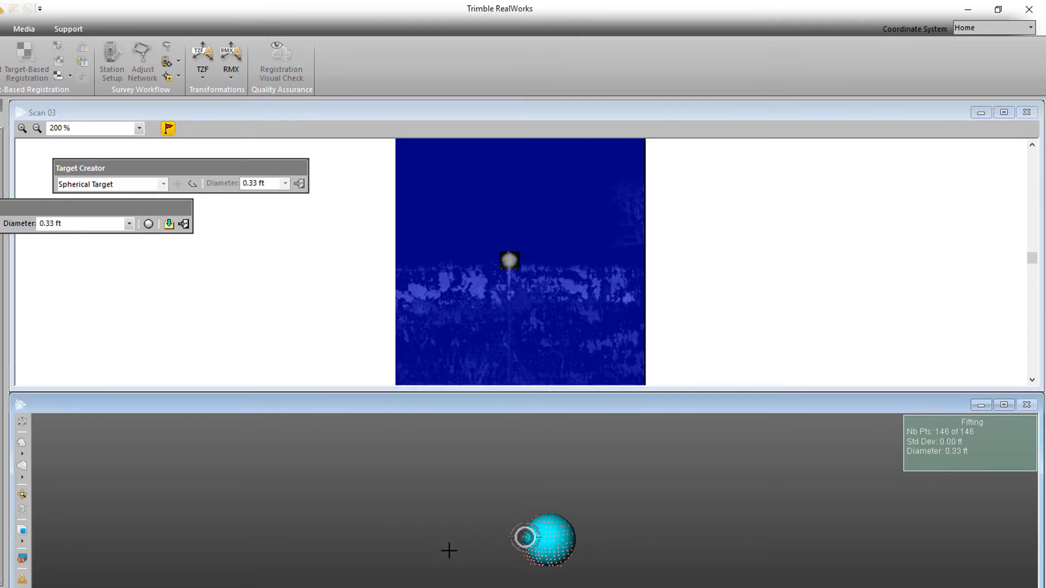
left_click(169, 224)
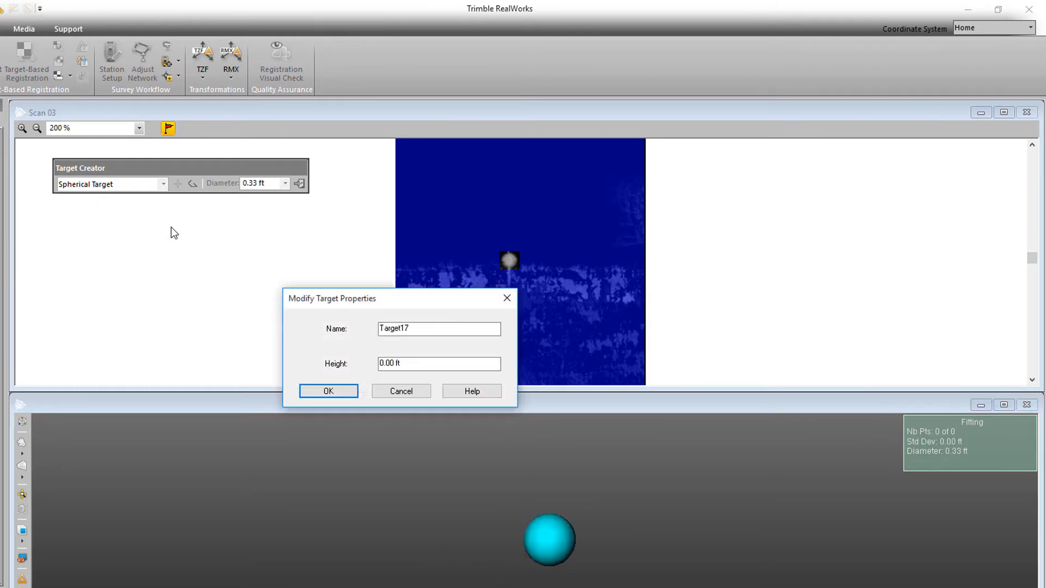
Step: Name the new target BS 001, set its height to 5.00 ft and leave target creation
left_click_drag(439, 332, 360, 329)
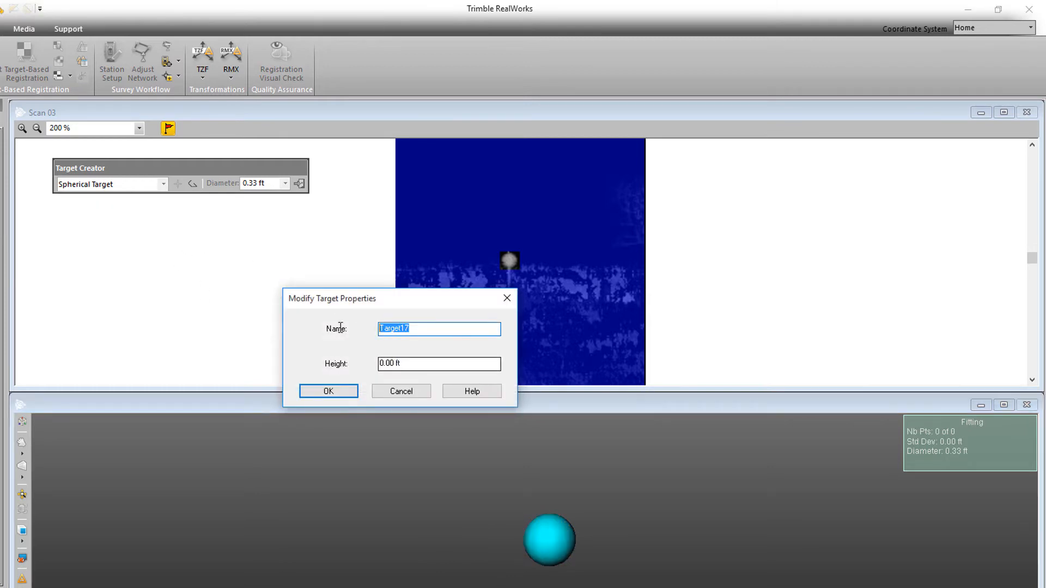
type("BS 001")
left_click_drag(407, 363, 362, 358)
type("5.00 ft")
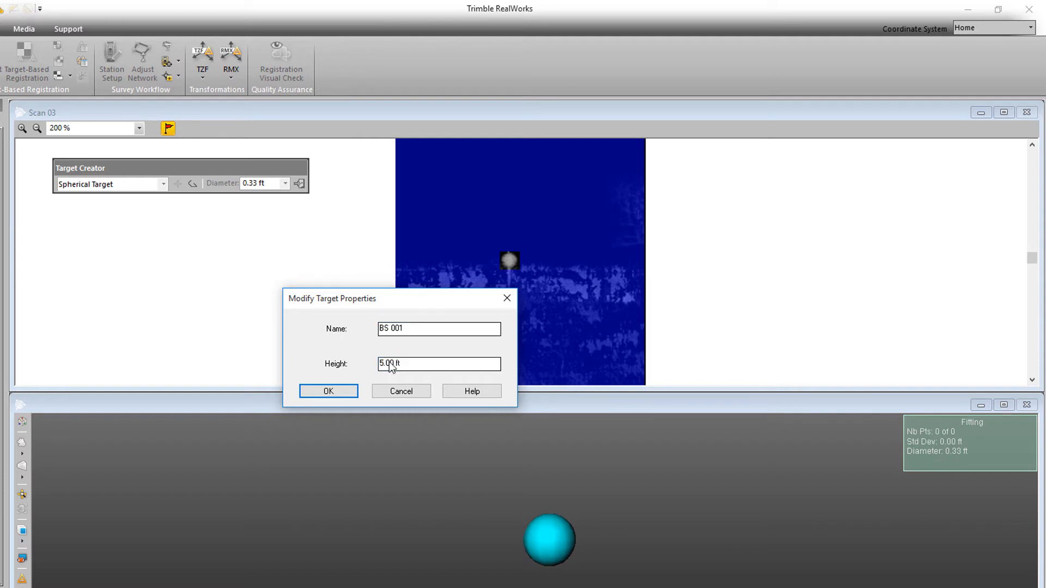
left_click(312, 392)
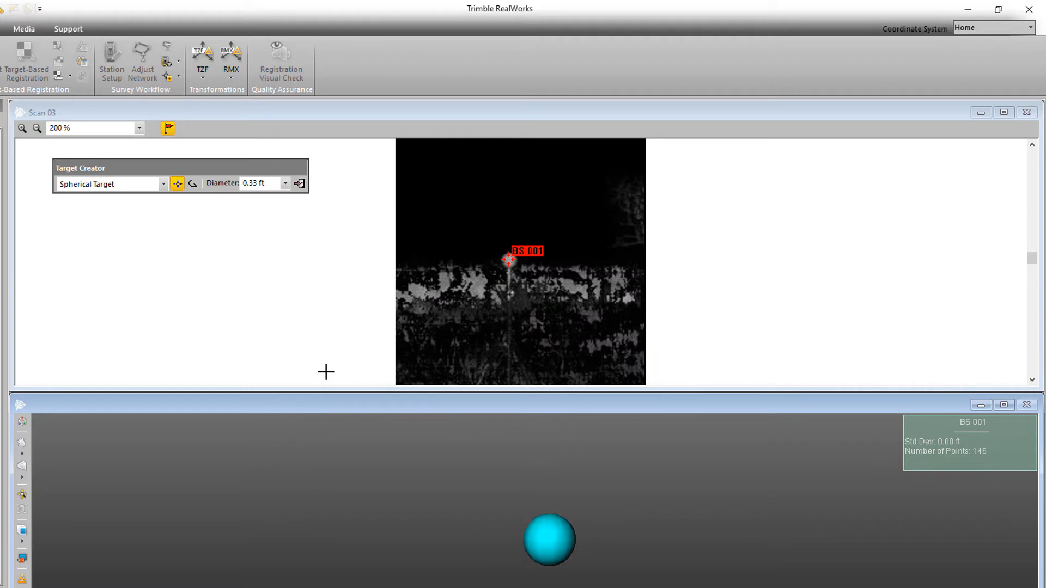
left_click(302, 184)
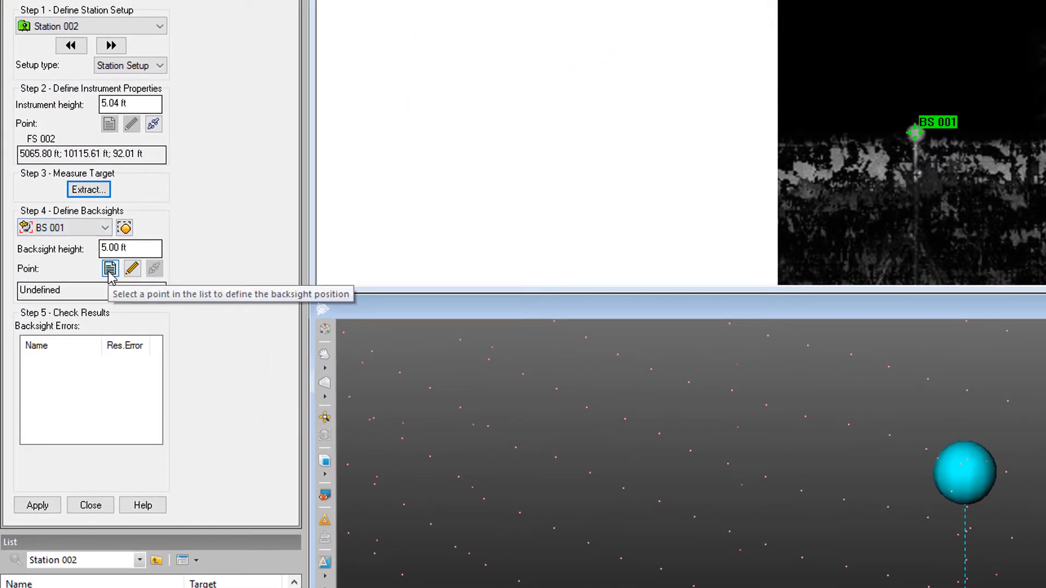
Step: Match backsight BS 001 with the topo point ST 001 and apply the Station 002 setup
left_click(110, 269)
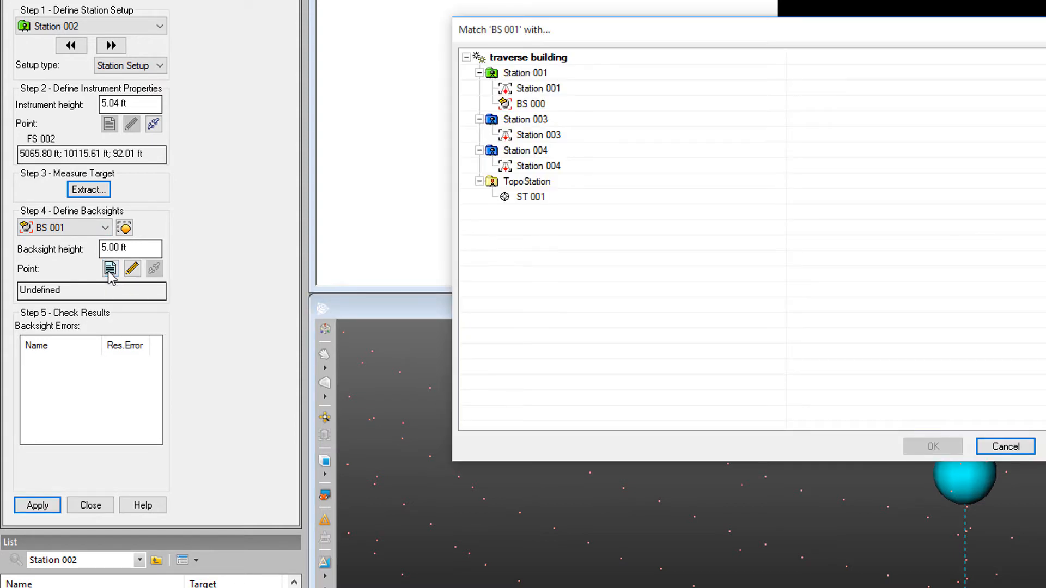
left_click(531, 197)
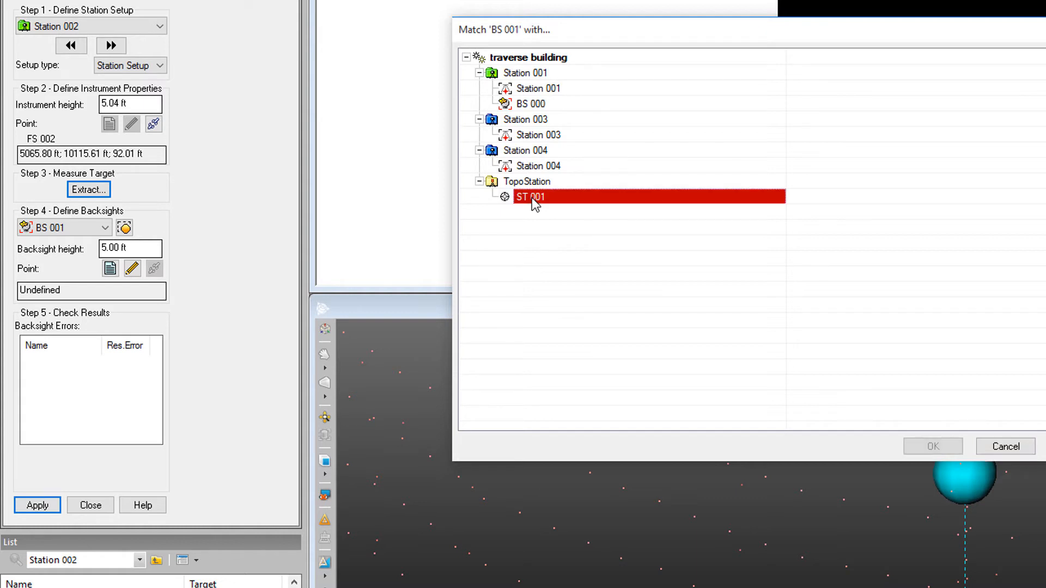
left_click(931, 448)
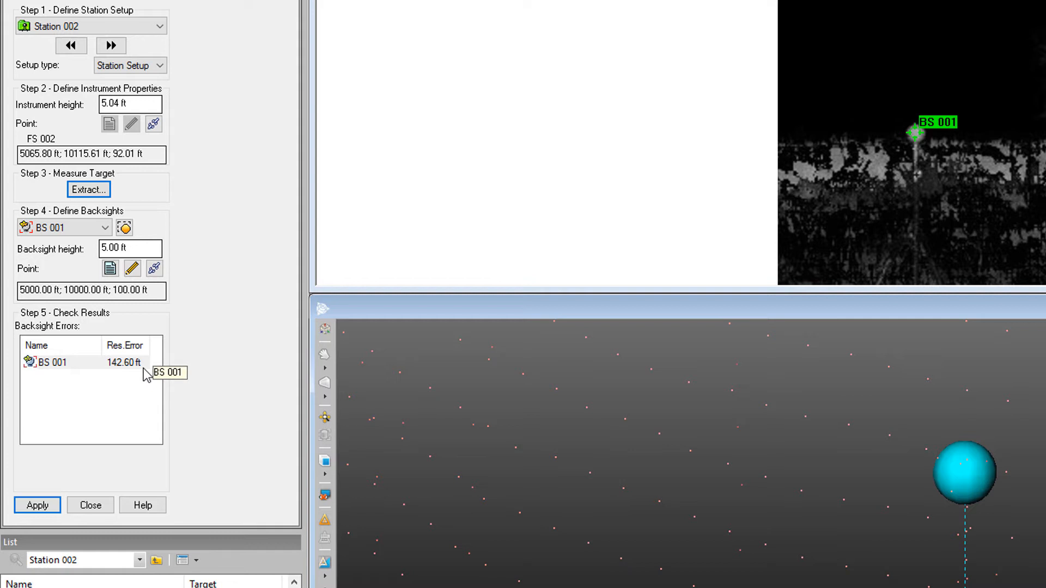
left_click(38, 507)
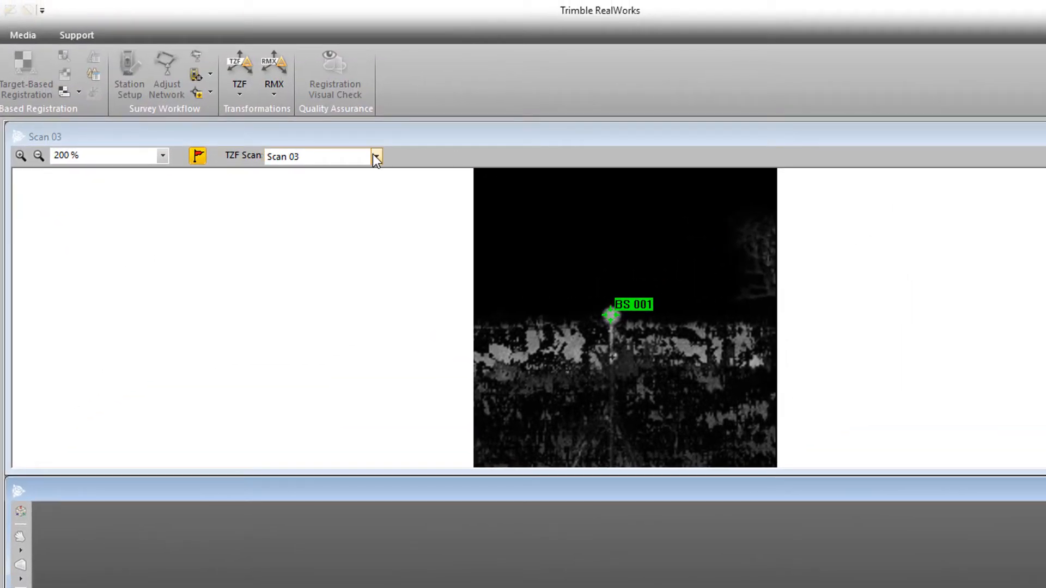
Step: Display Scan 04 and start target extraction with the foresight sphere in view at 300 %
left_click(376, 158)
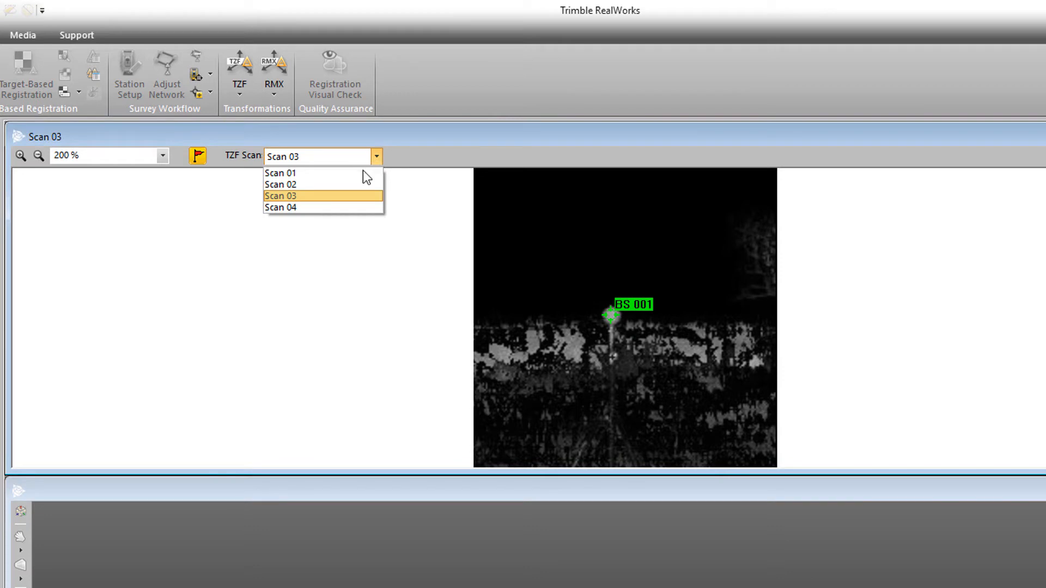
left_click(311, 207)
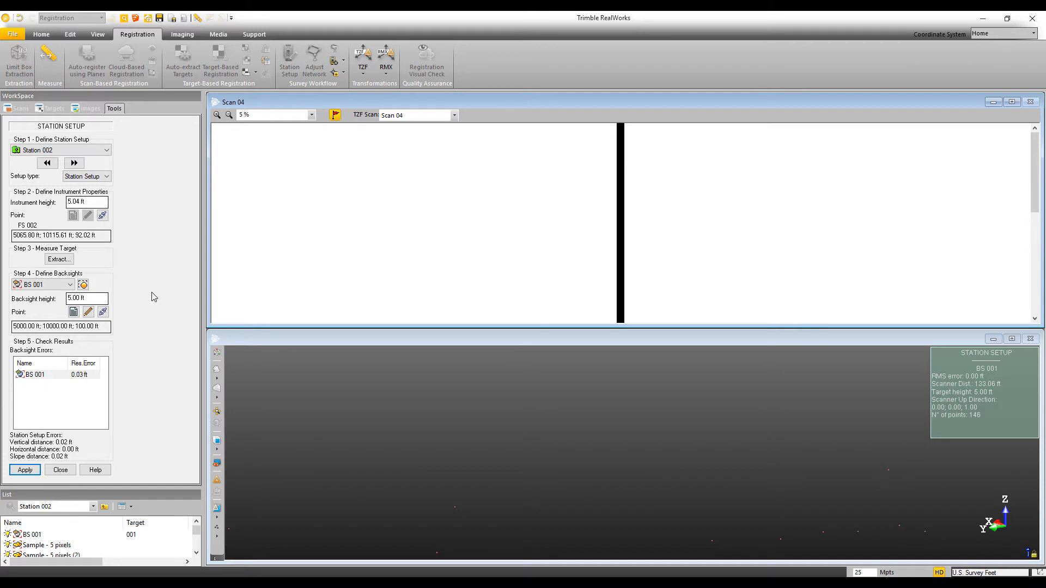
left_click(58, 259)
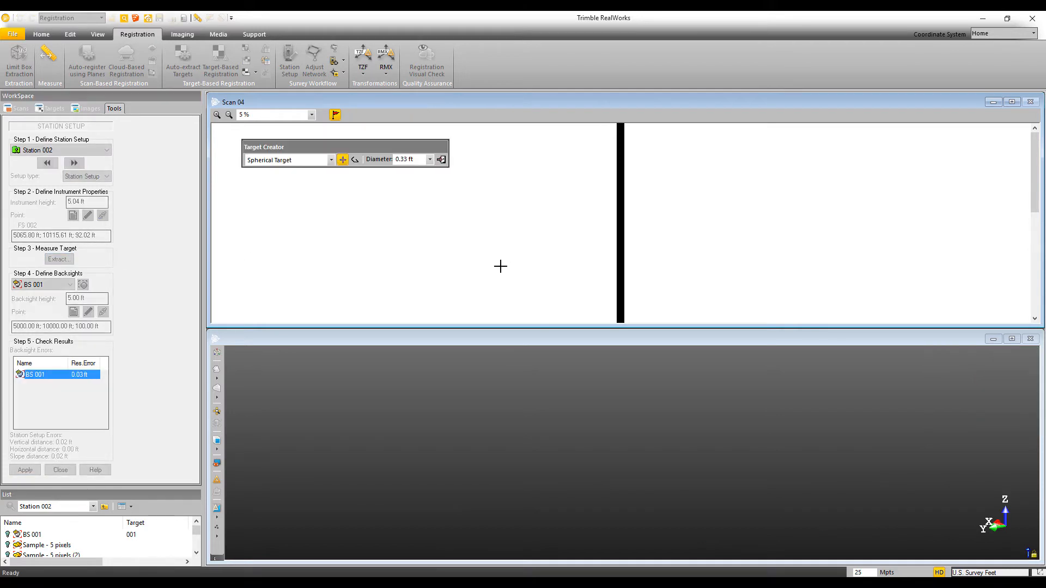
scroll(621, 174, "up", 5)
scroll(620, 175, "up", 1)
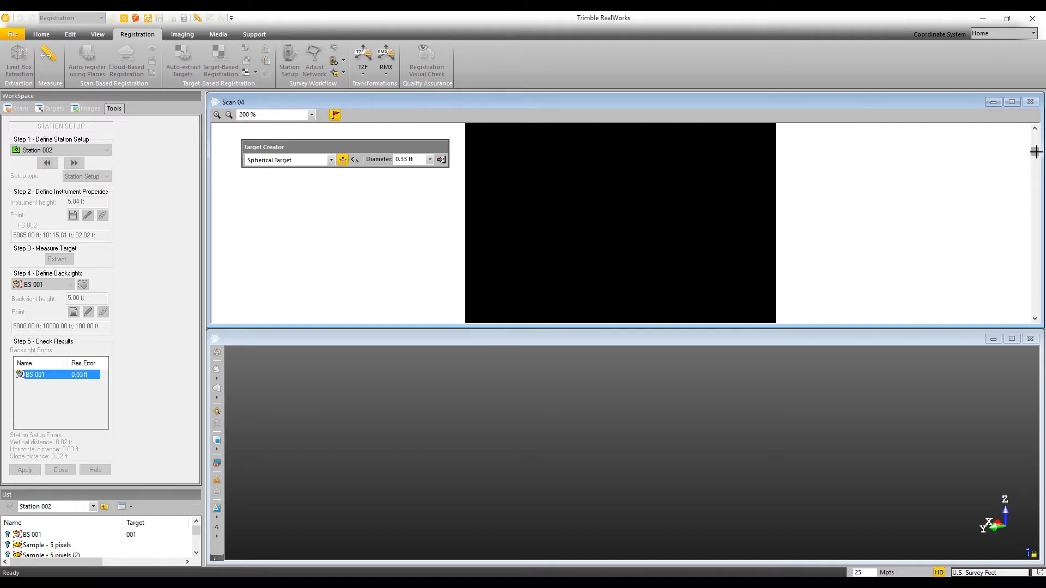
left_click_drag(1034, 152, 1029, 224)
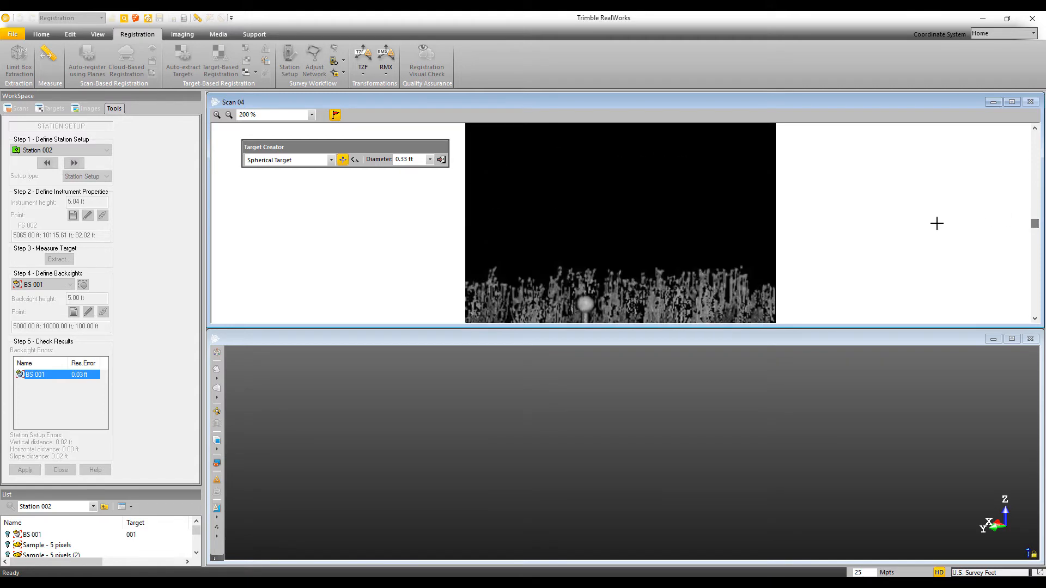
scroll(590, 303, "down", 1)
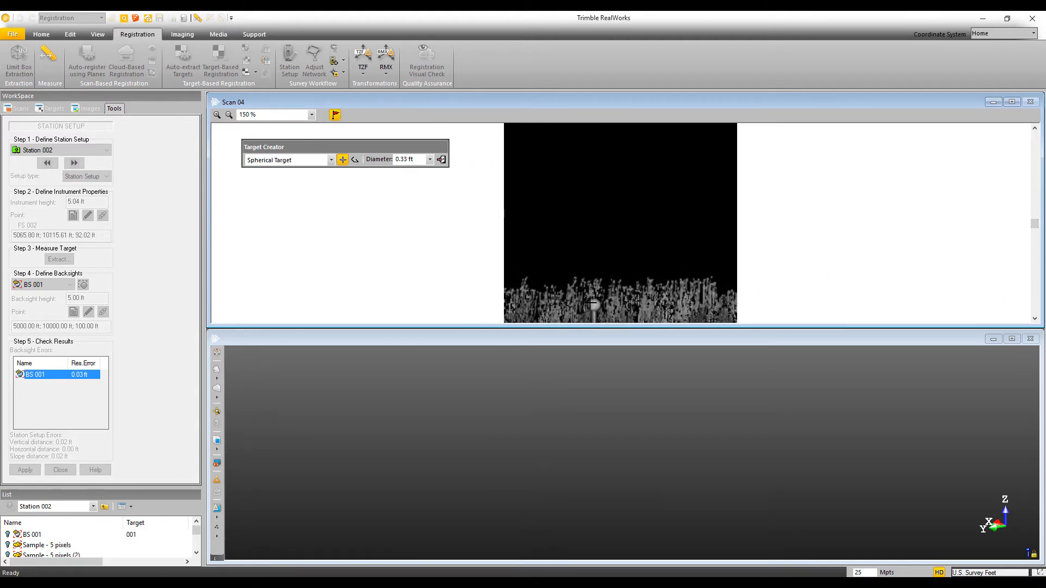
scroll(599, 315, "up", 2)
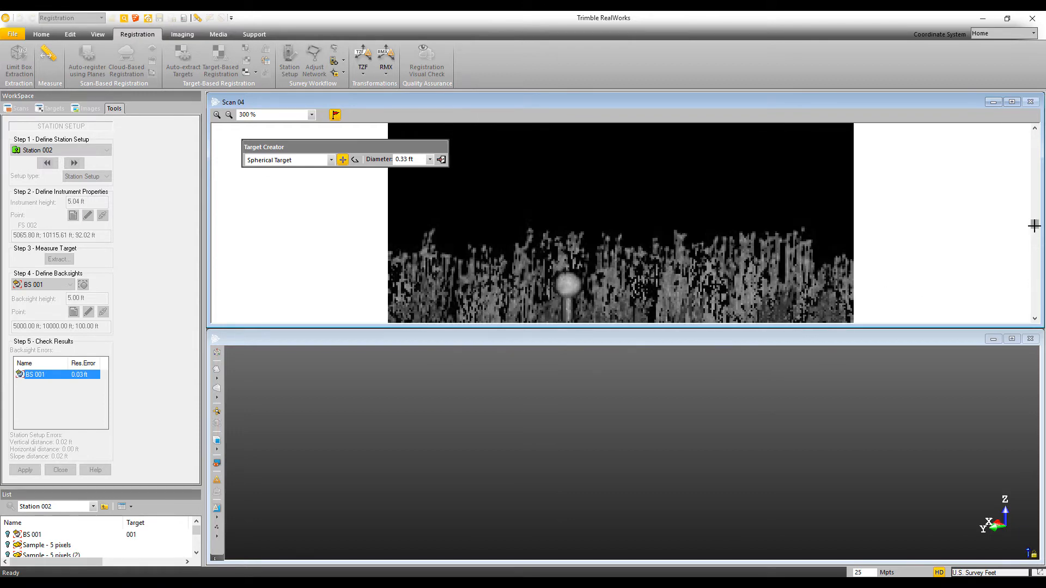
left_click_drag(1034, 225, 1034, 224)
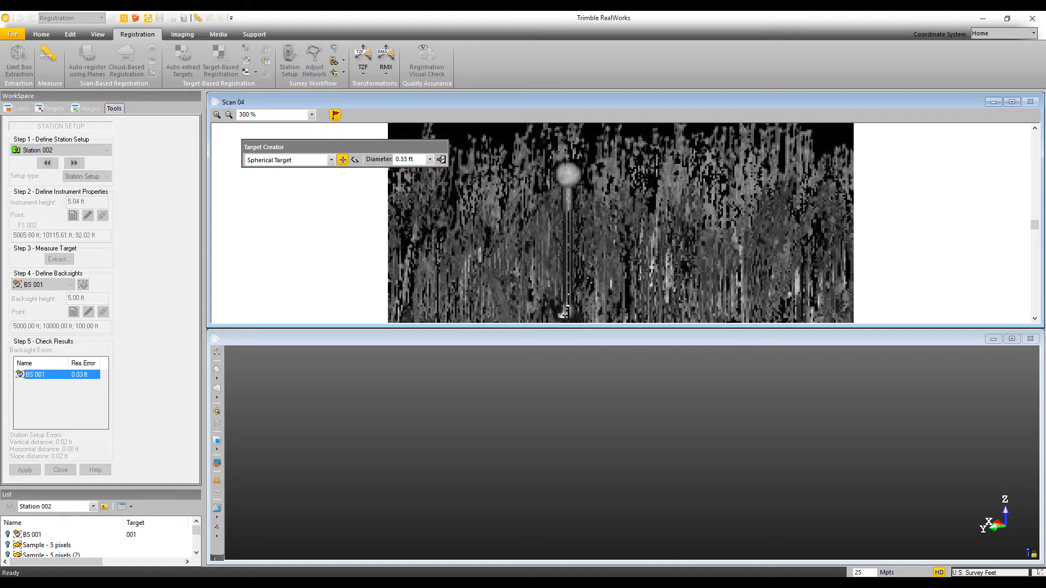
Step: Extract the sphere in Scan 04 as a spherical target, check its fit in 3D and create it
left_click(567, 175)
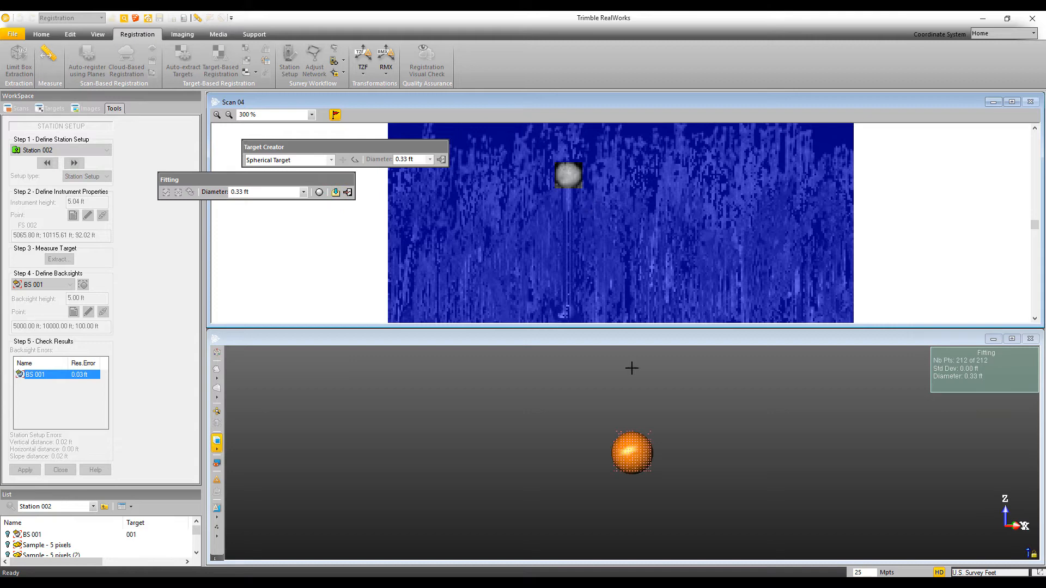
mouse_move(630, 455)
left_mouse_down()
mouse_move(666, 456)
mouse_move(622, 453)
left_mouse_up()
left_click(336, 192)
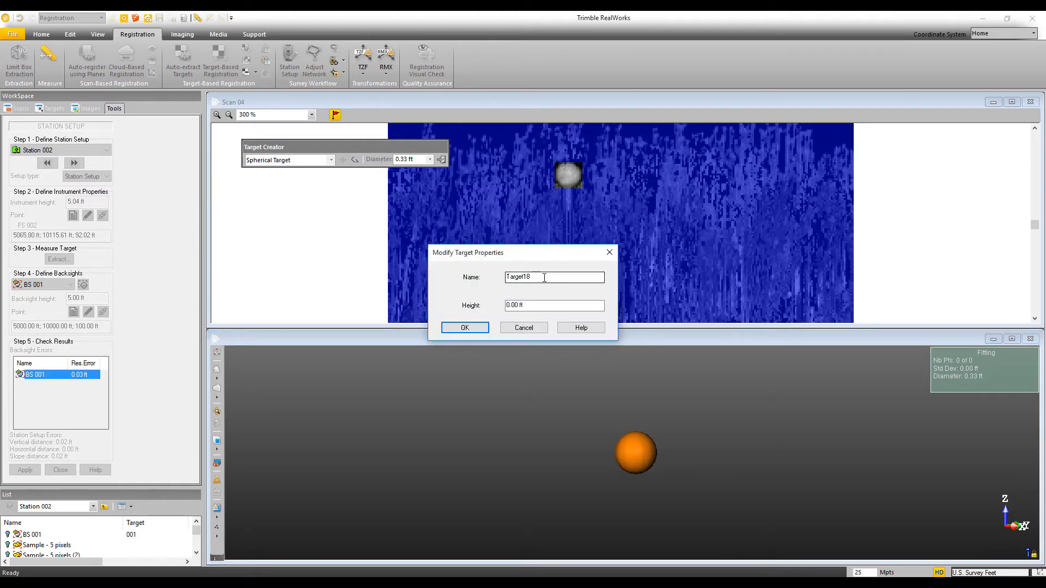
Step: Name the new Scan 04 target FS 003, set its height to 6.00 ft and leave target creation
double_click(544, 278)
type("FS 003")
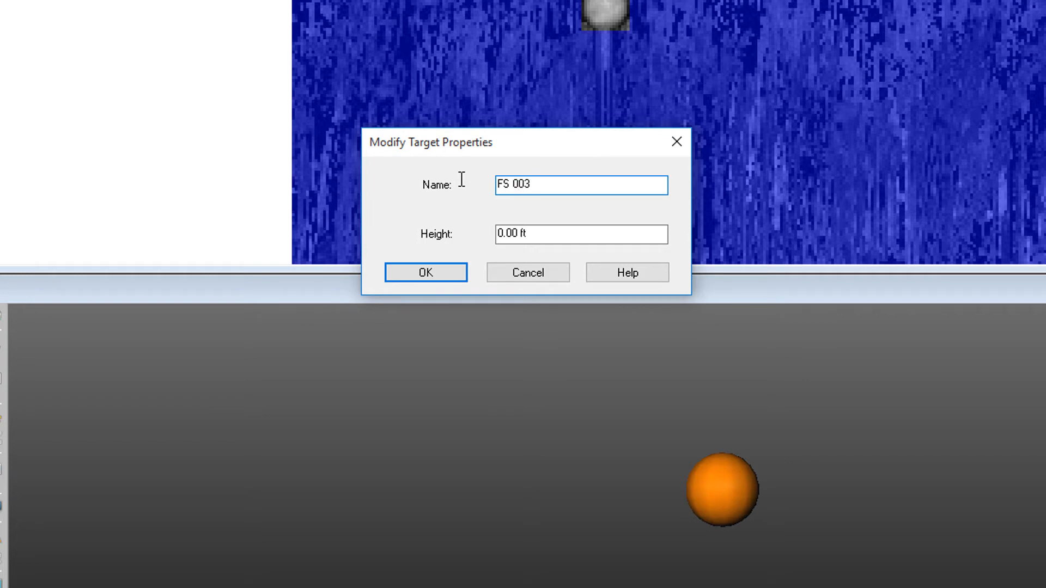
left_click_drag(583, 233, 453, 235)
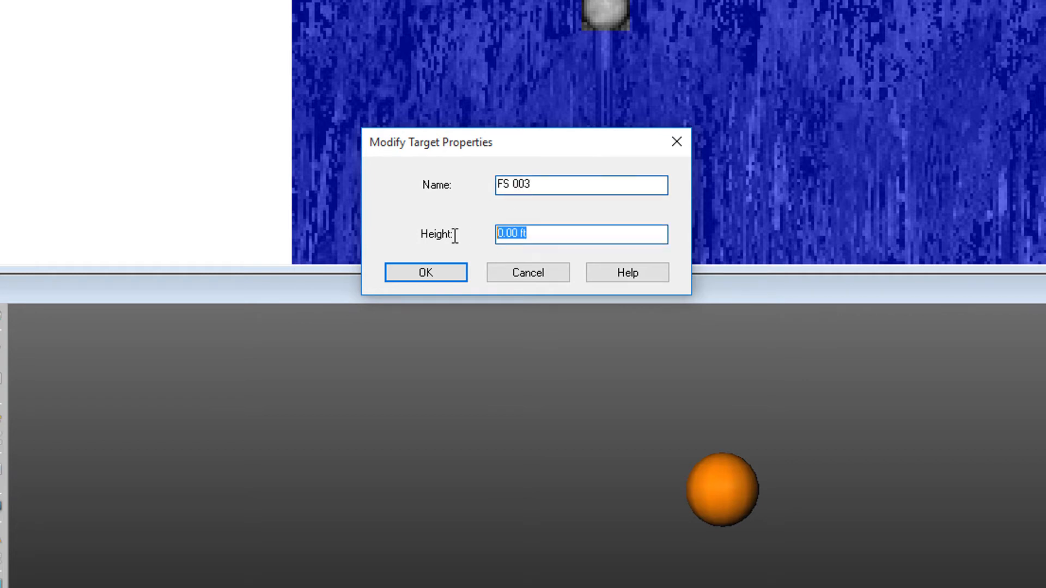
type("6")
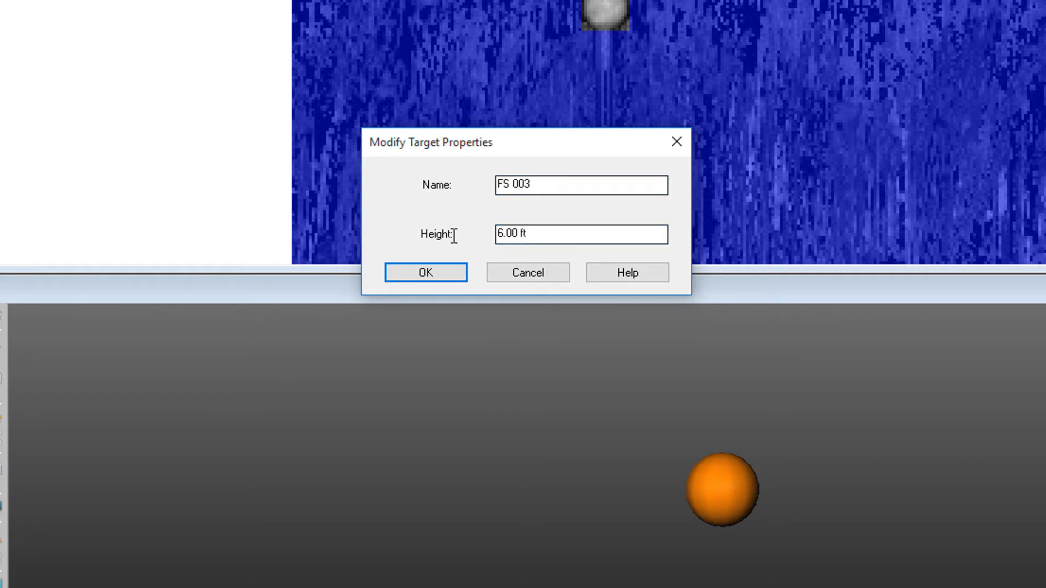
left_click(459, 278)
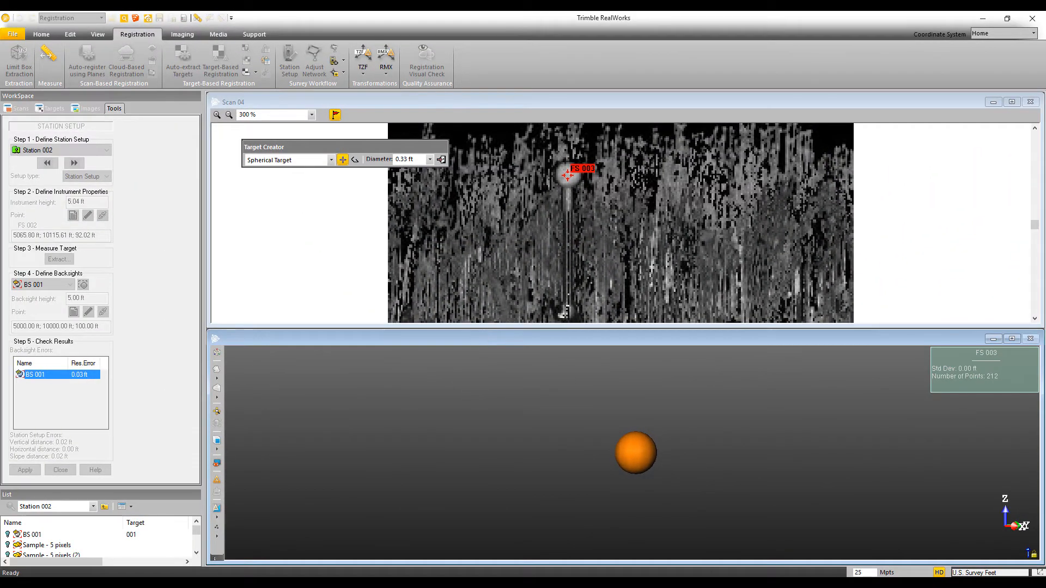
left_click(440, 159)
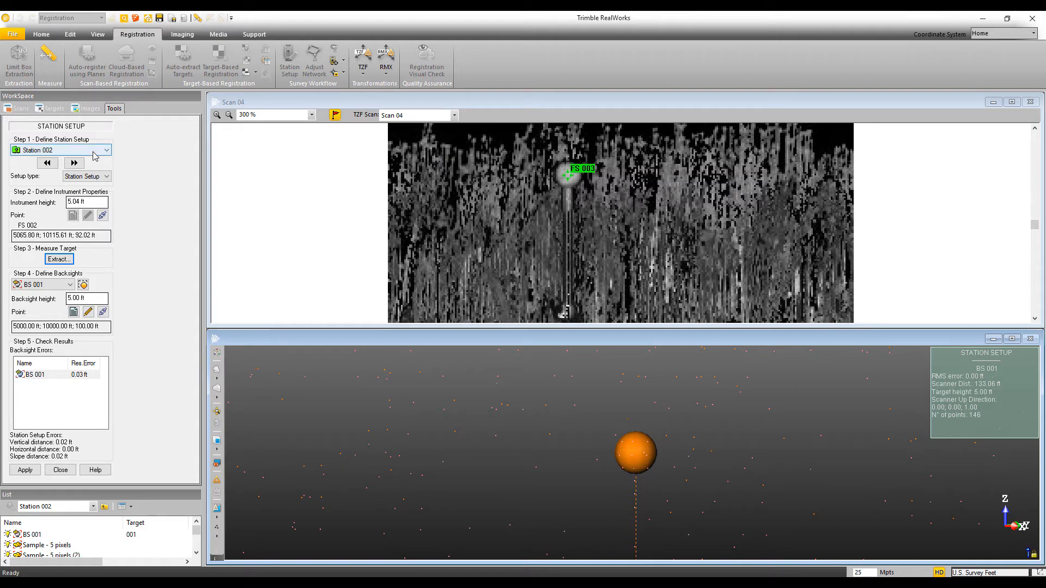
Step: Switch the setup to Station 003 and define its position over the known point FS 003
left_click(74, 163)
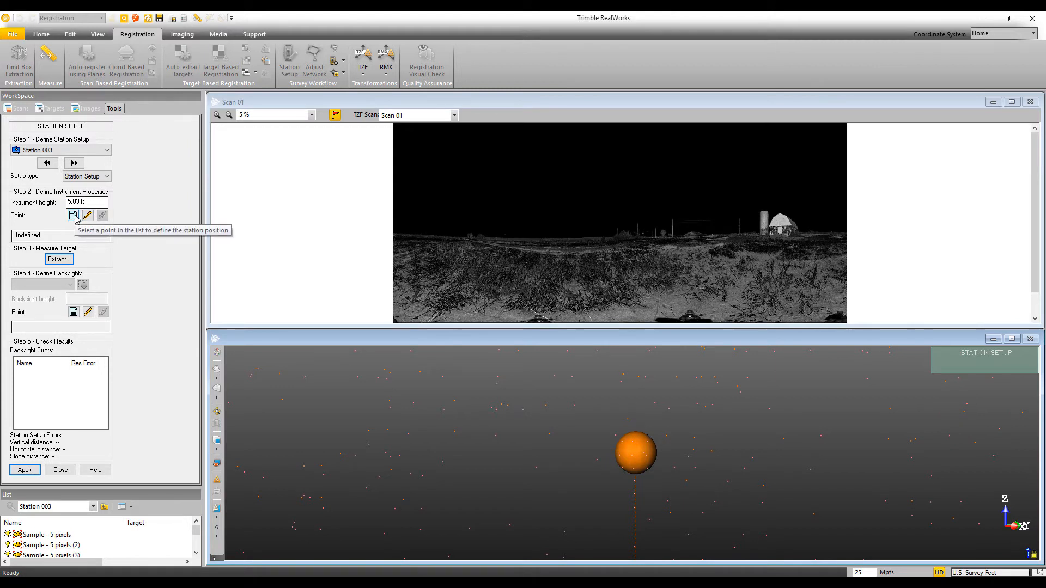
left_click(73, 215)
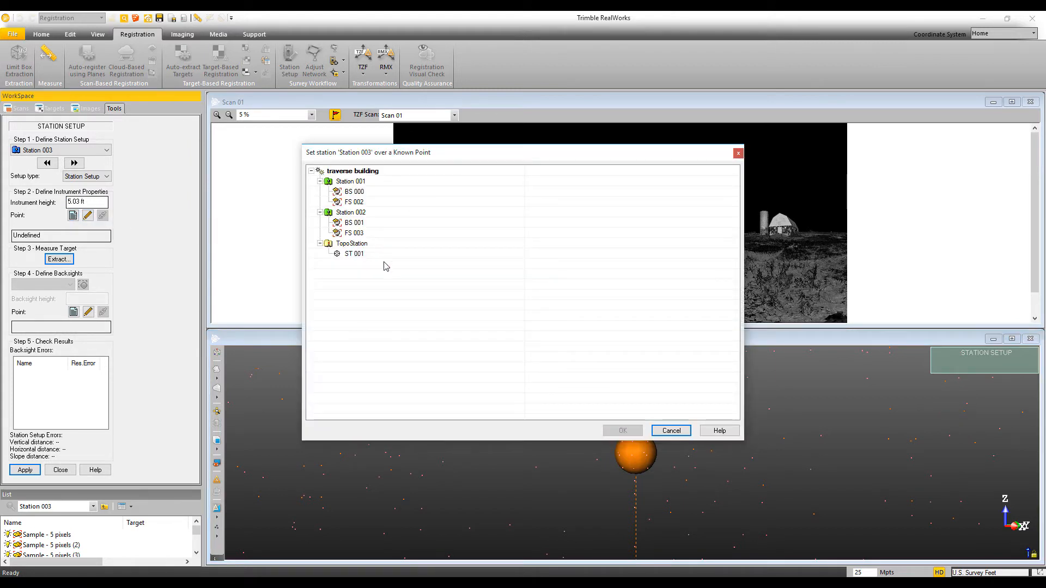
left_click(354, 234)
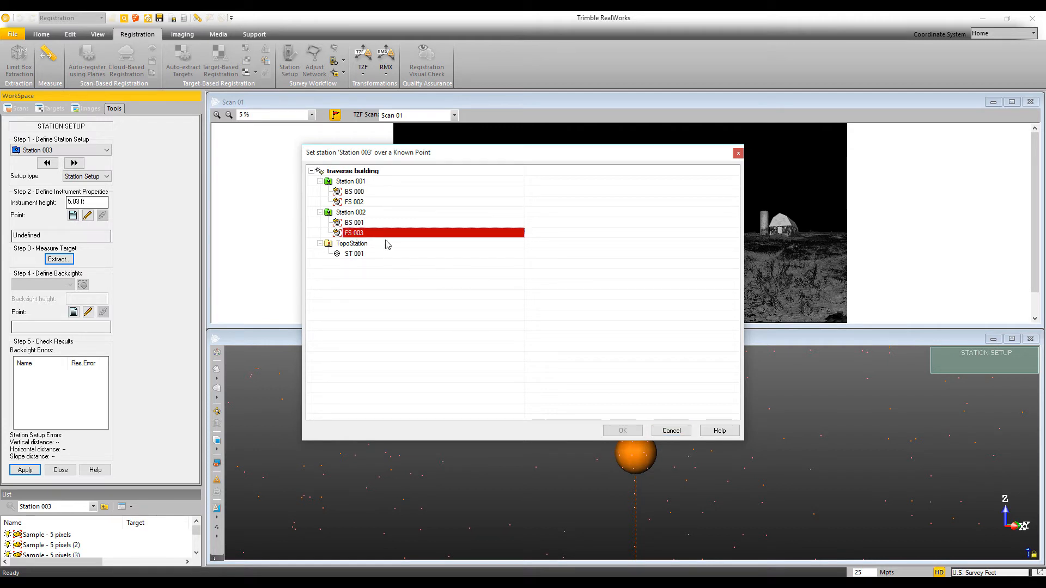
left_click(624, 431)
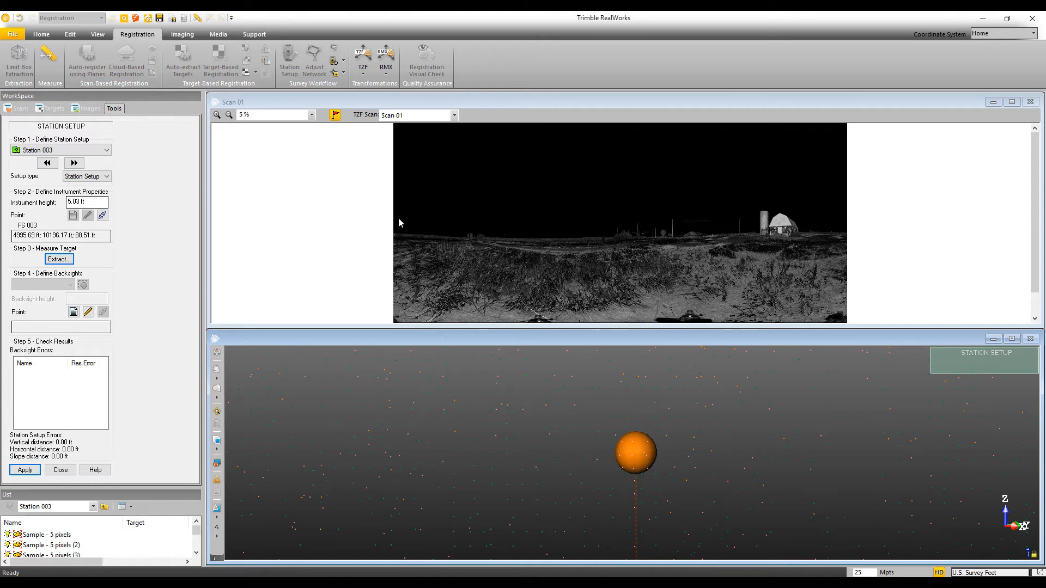
Step: Display Scan 02 of Station 003, extract the backsight sphere on the tripod as a spherical target and create it after checking the fit
left_click(68, 260)
left_click(454, 115)
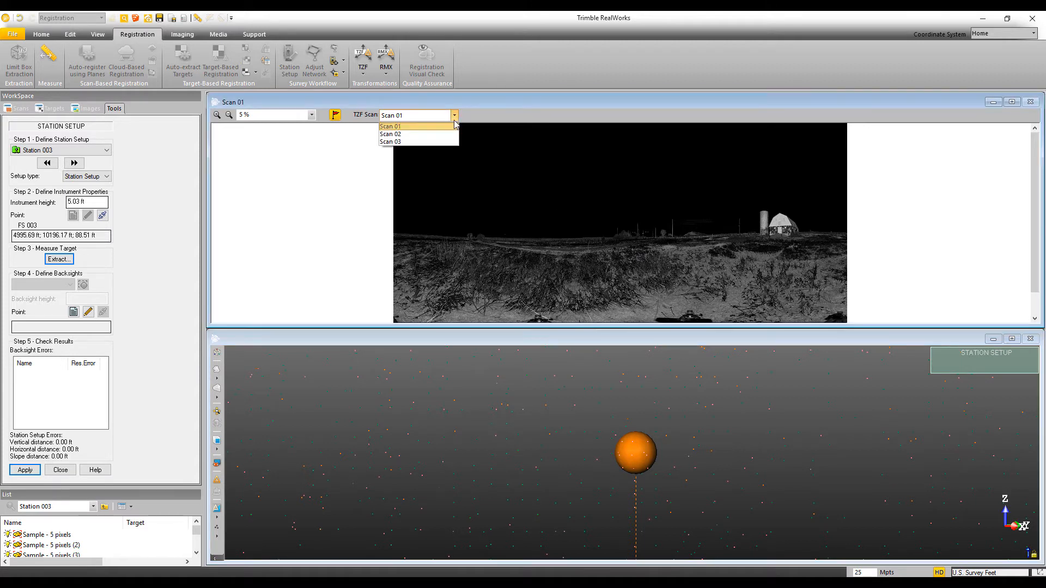
left_click(409, 135)
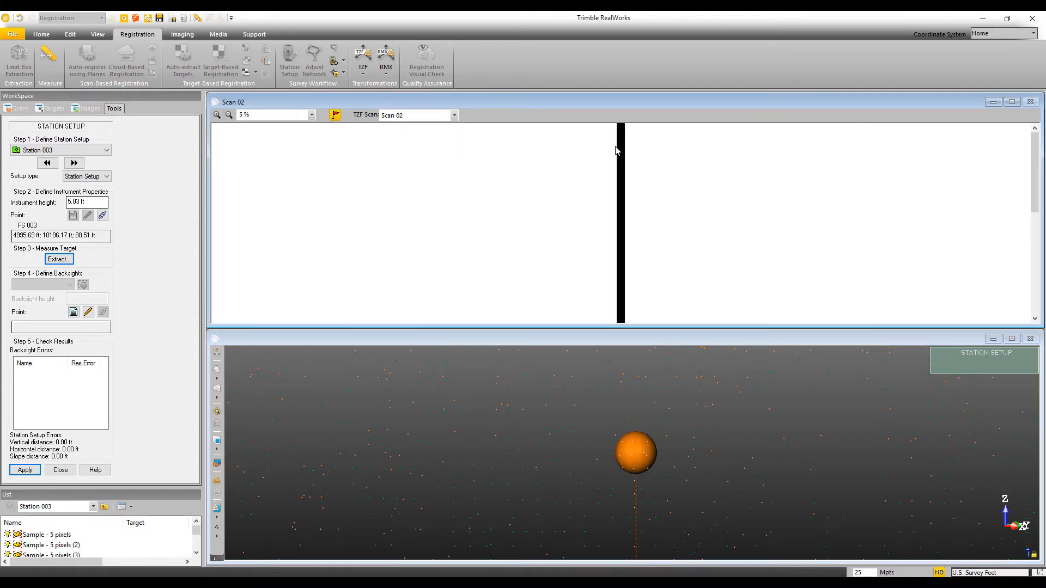
scroll(623, 144, "up", 5)
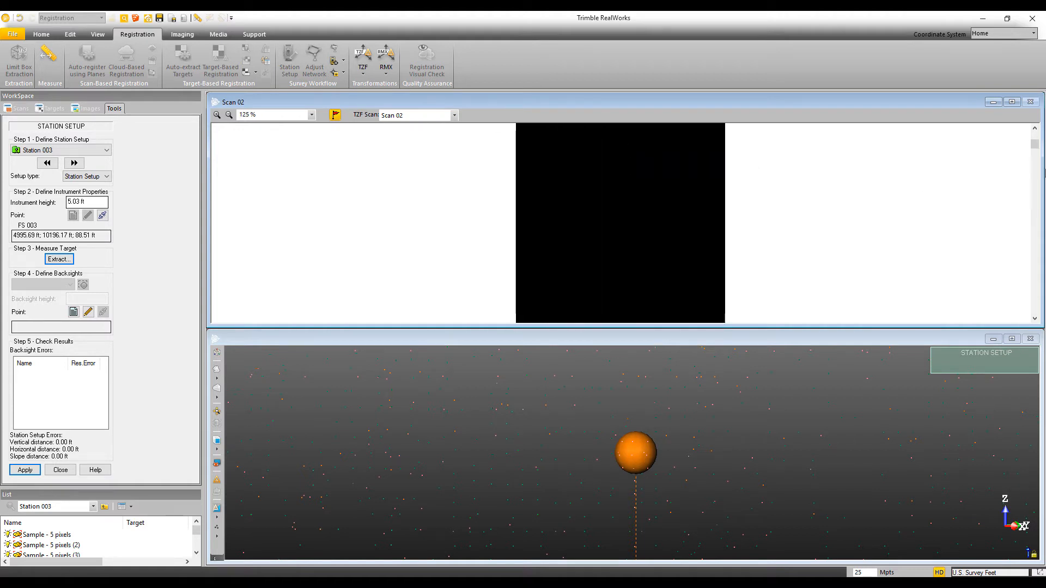
left_click_drag(1035, 146, 1032, 227)
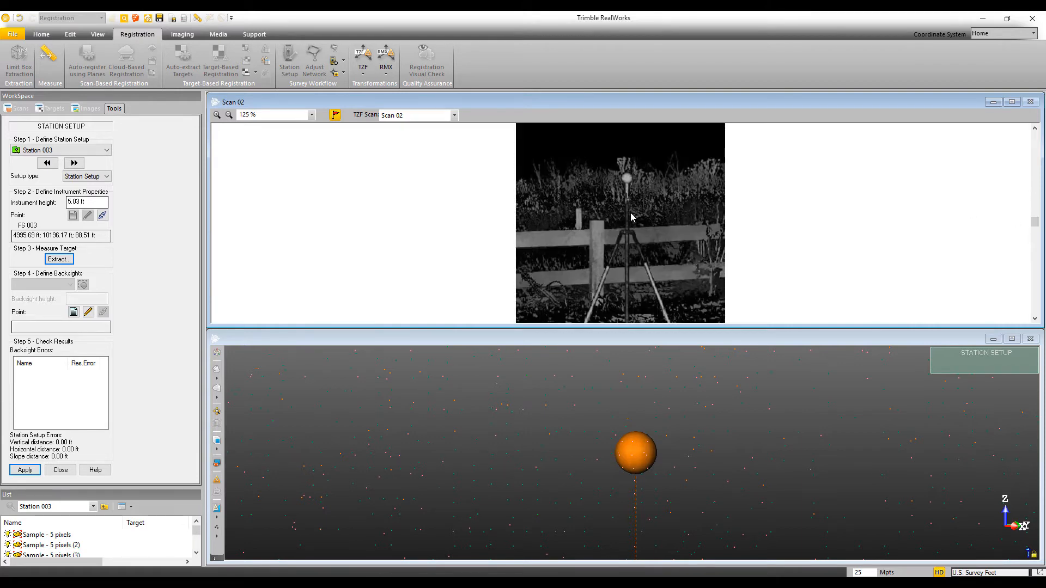
left_click(60, 261)
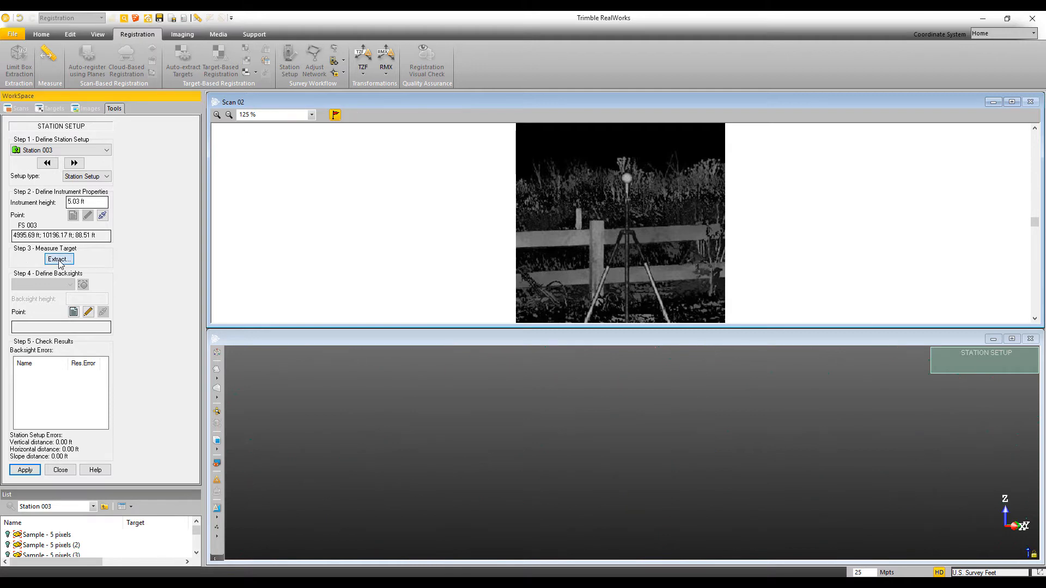
left_click(627, 178)
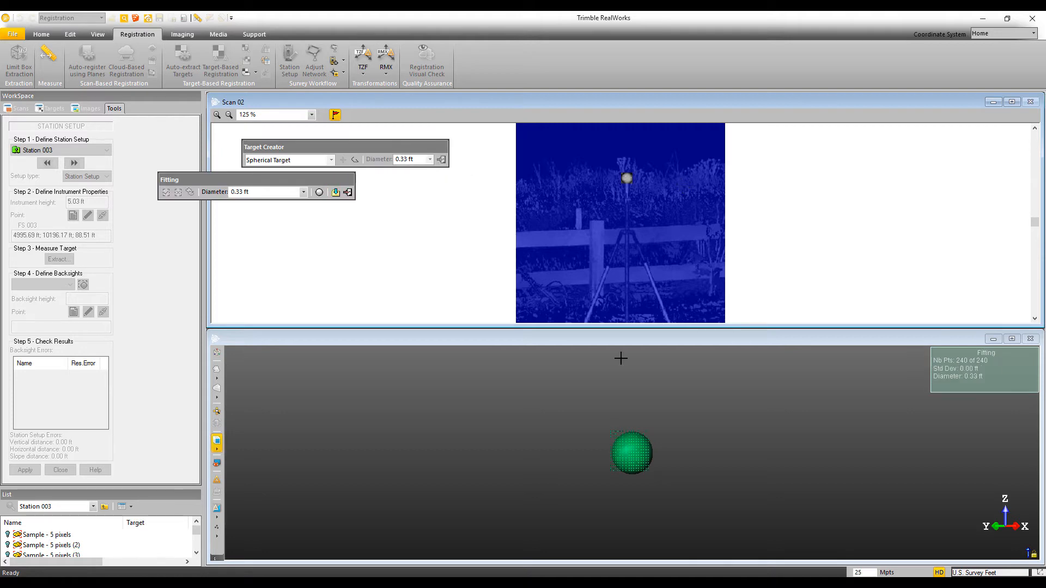
left_click_drag(621, 445, 668, 446)
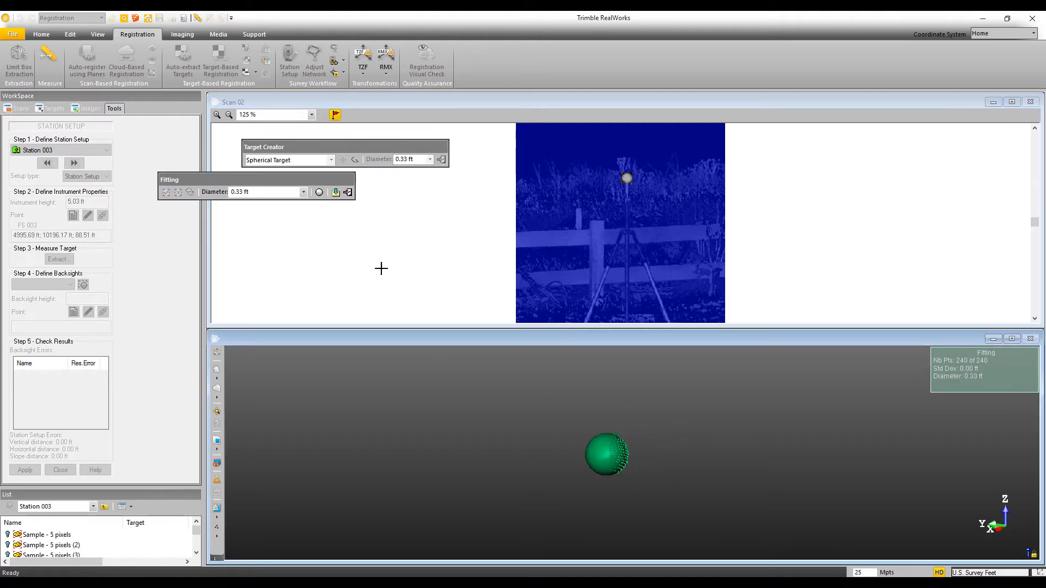
left_click(347, 192)
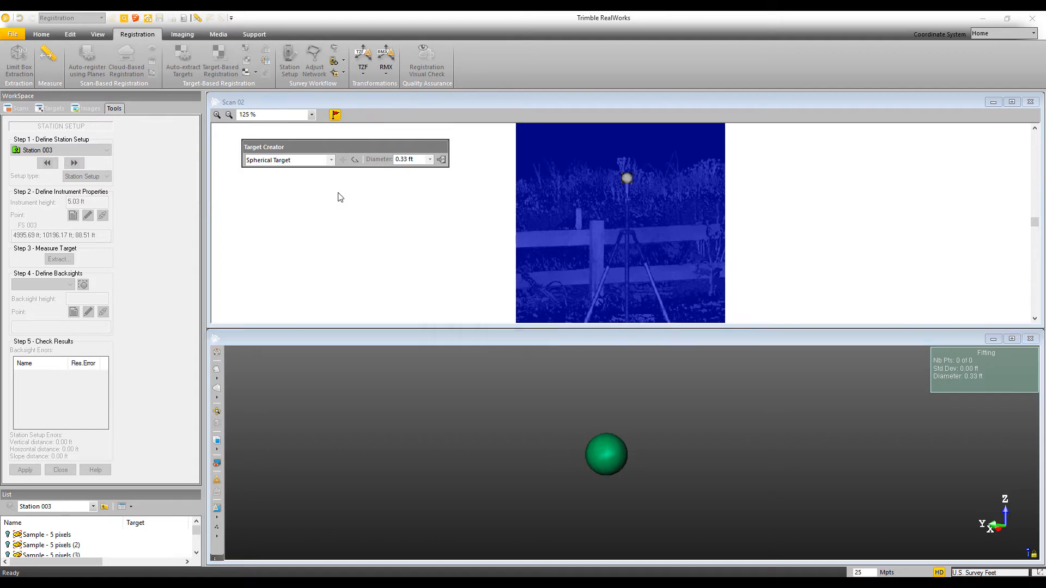
Step: Name the new target BS 002, set its height to 5.00 ft and leave target creation
left_click_drag(556, 276, 483, 277)
type("B")
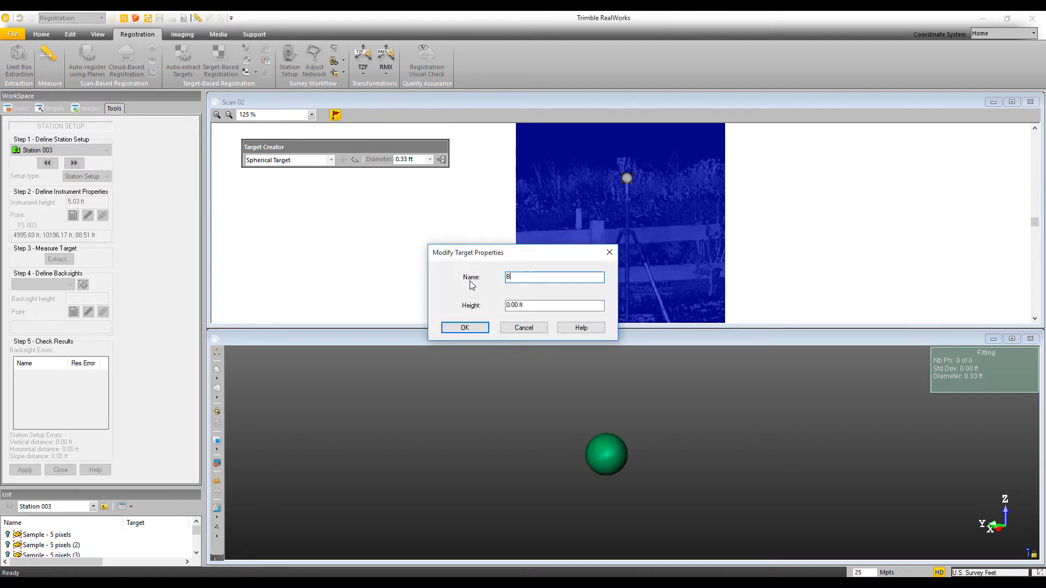
type("S 002")
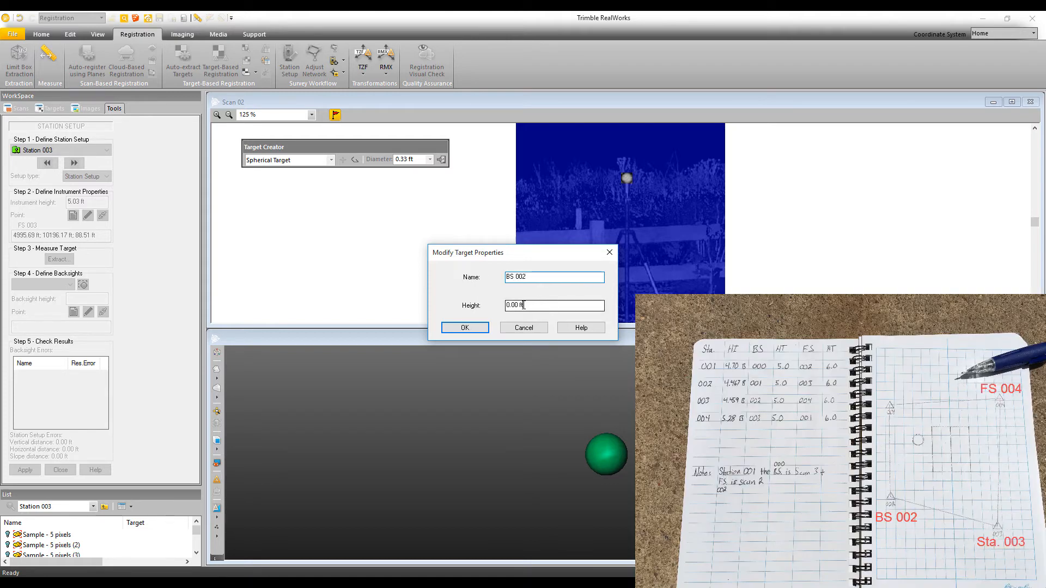
left_click(523, 305)
type("5.00 ft")
left_click(465, 327)
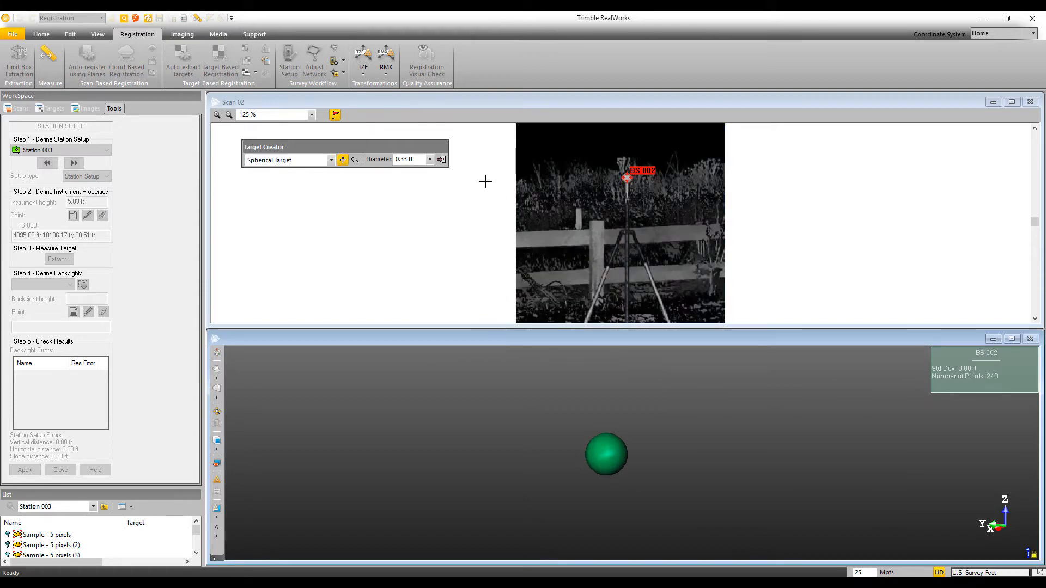
left_click(441, 159)
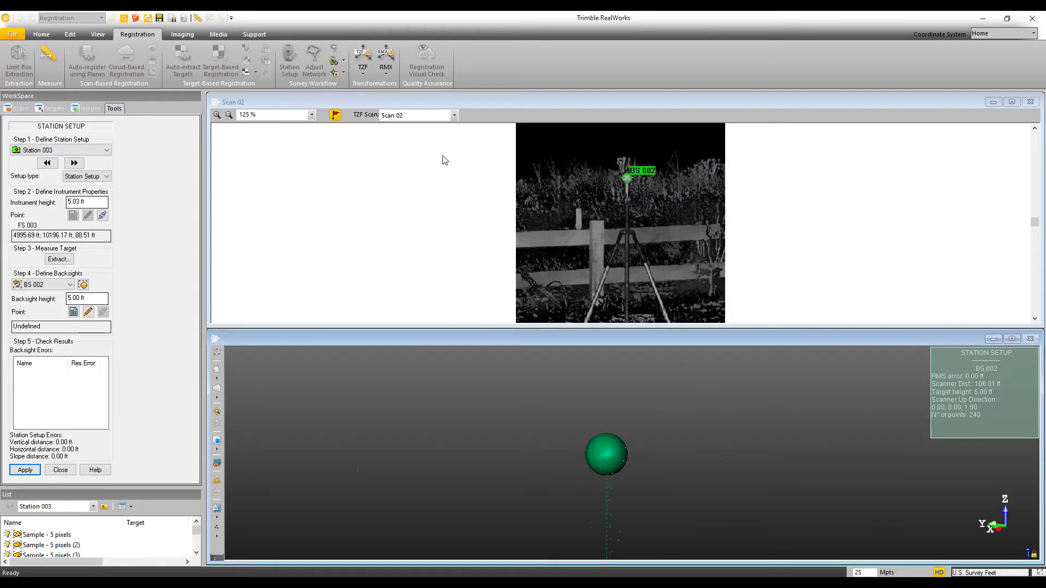
Step: Display Scan 03 of Station 003, extract the foresight sphere as a spherical target and create it after checking the fit in 3D
left_click(454, 115)
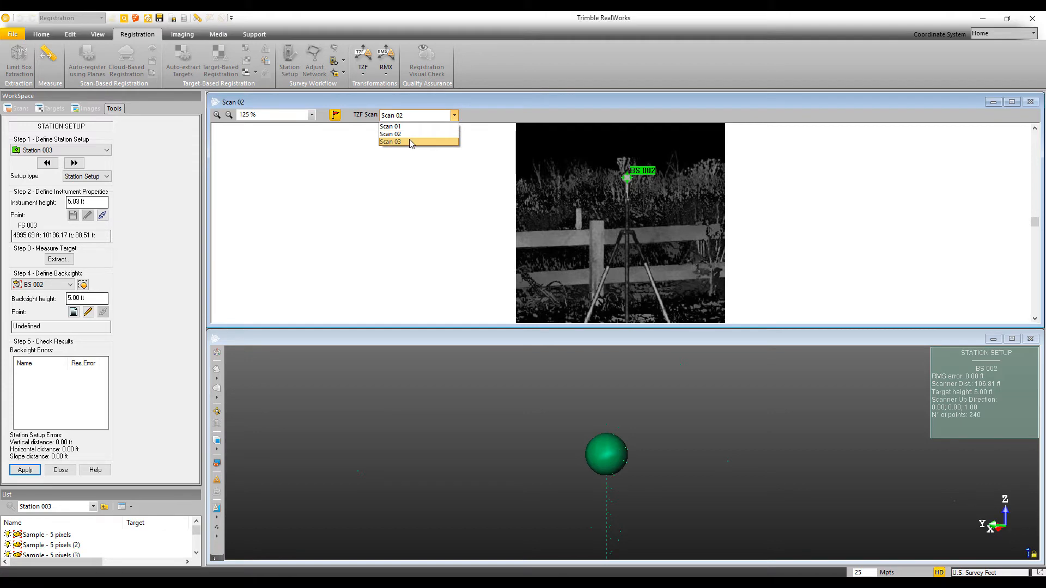
left_click(410, 142)
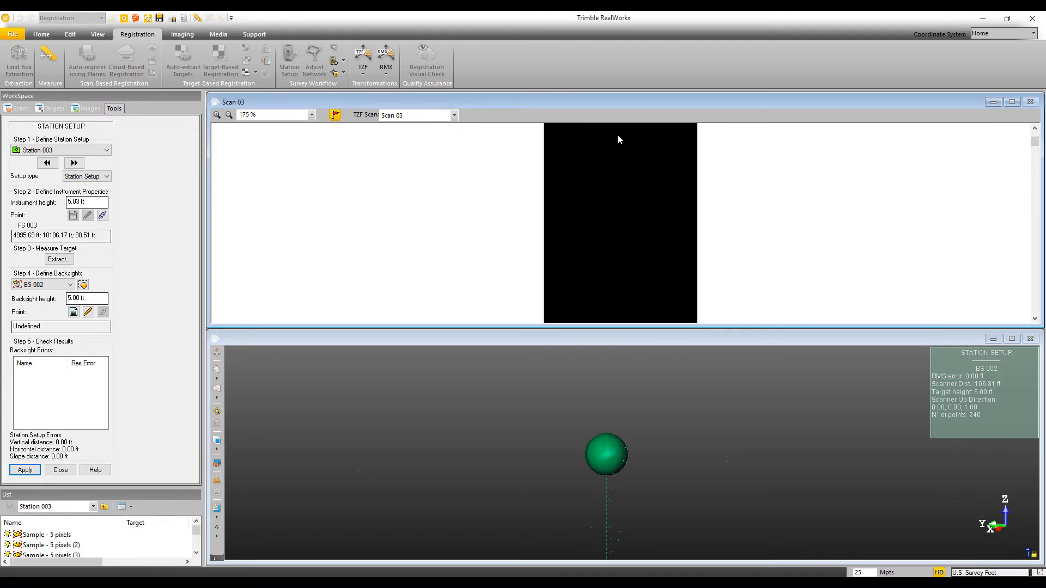
left_click_drag(1035, 142, 1032, 225)
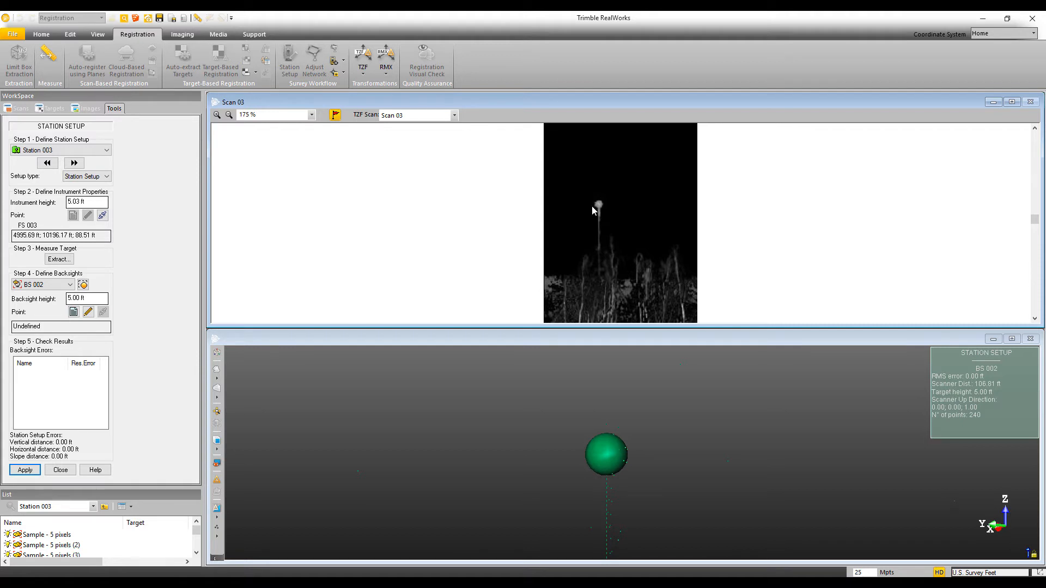
scroll(592, 205, "up", 3)
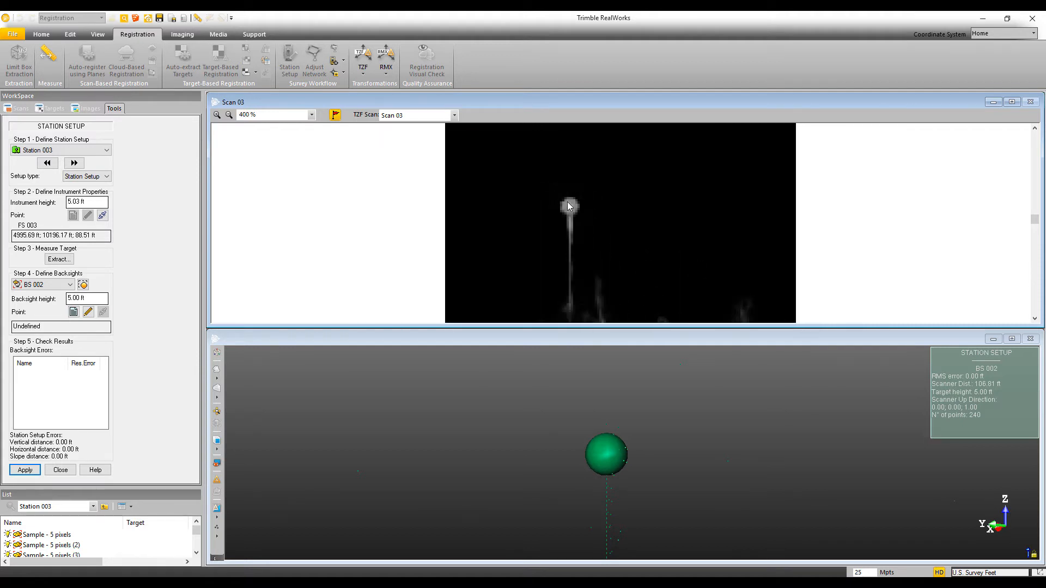
left_click(59, 260)
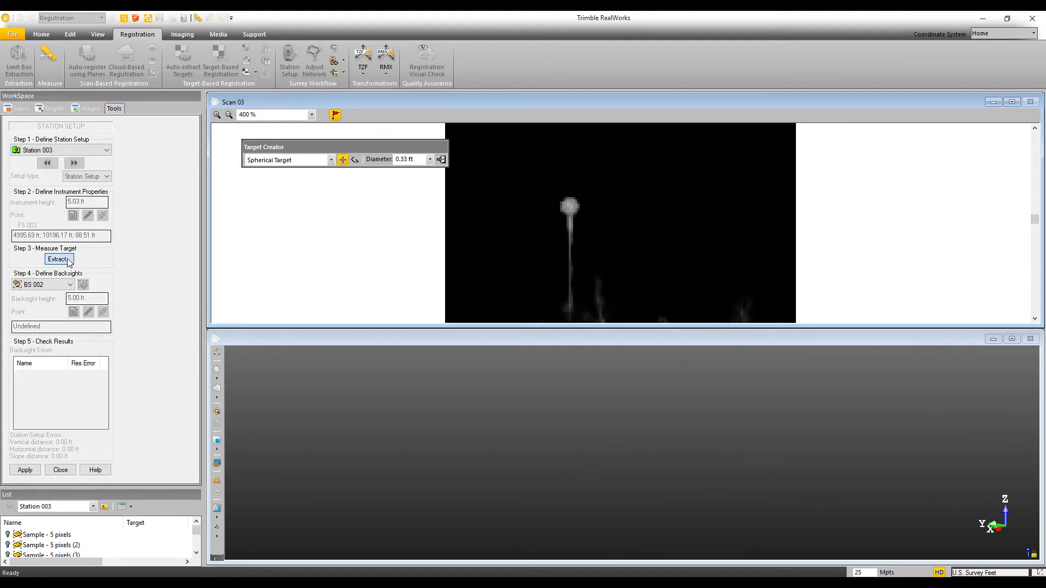
left_click(569, 208)
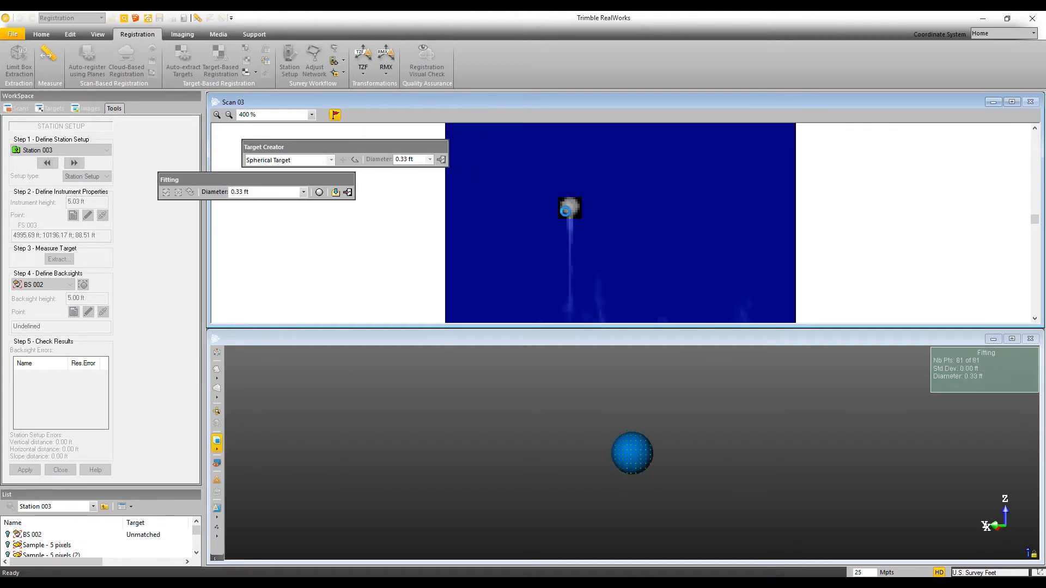
left_click_drag(633, 454, 579, 448)
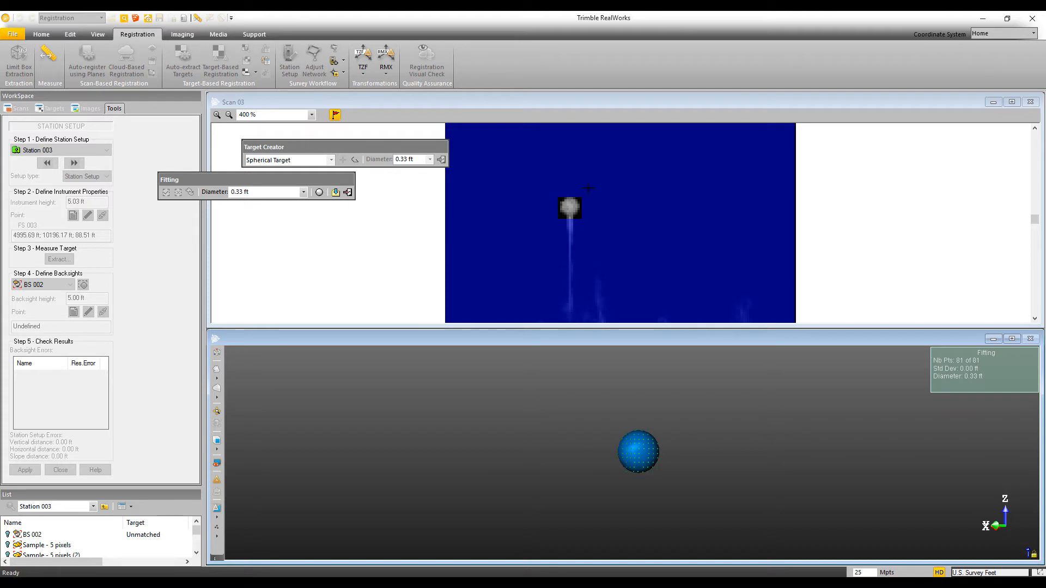
left_click(336, 191)
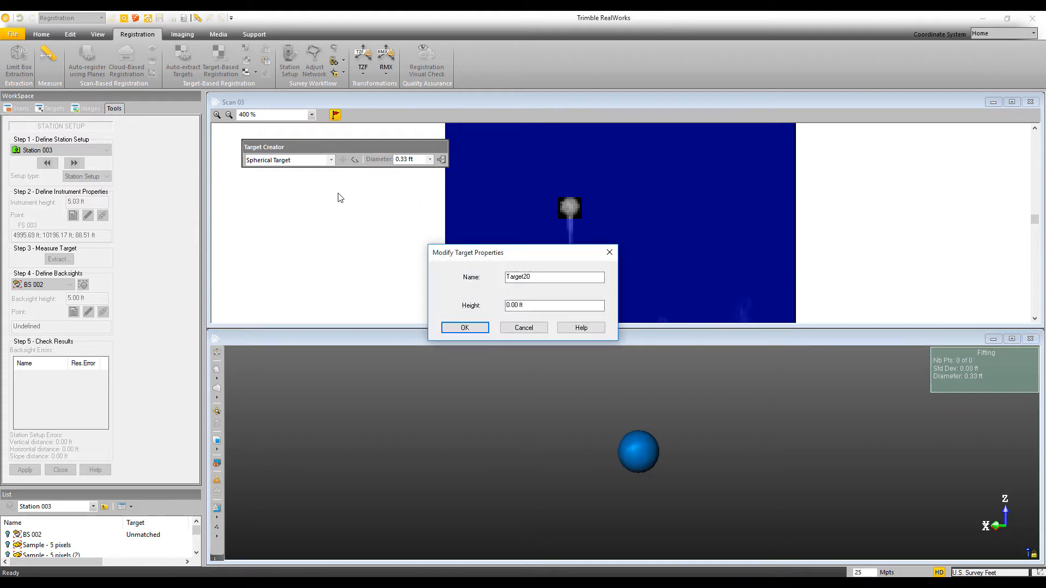
Step: Name the new target FS 004, set its height to 6.00 ft and leave target creation
left_click_drag(542, 277, 474, 278)
type("FS 004")
left_click_drag(538, 304, 484, 309)
type("6")
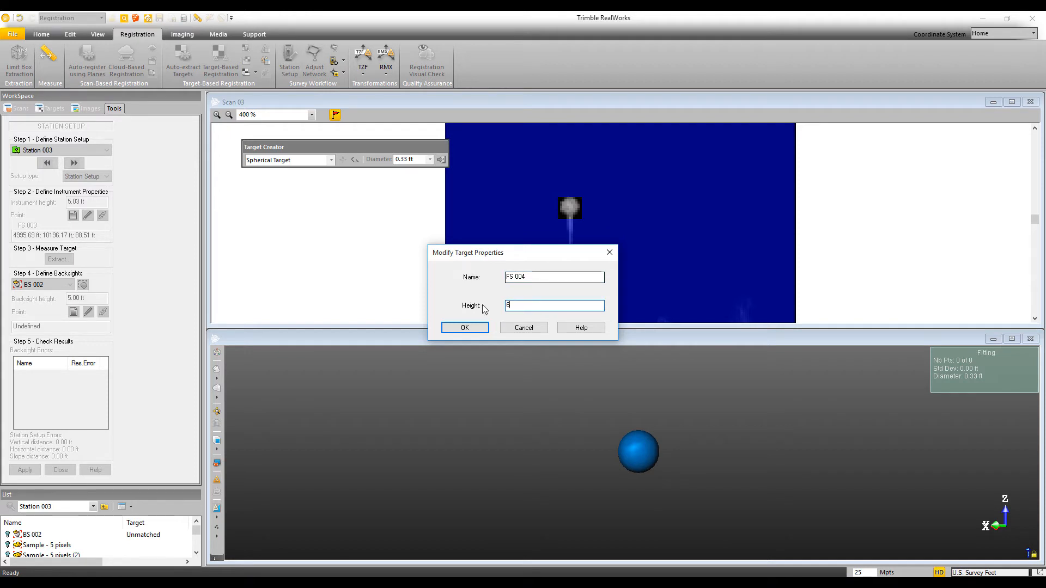
key("Tab")
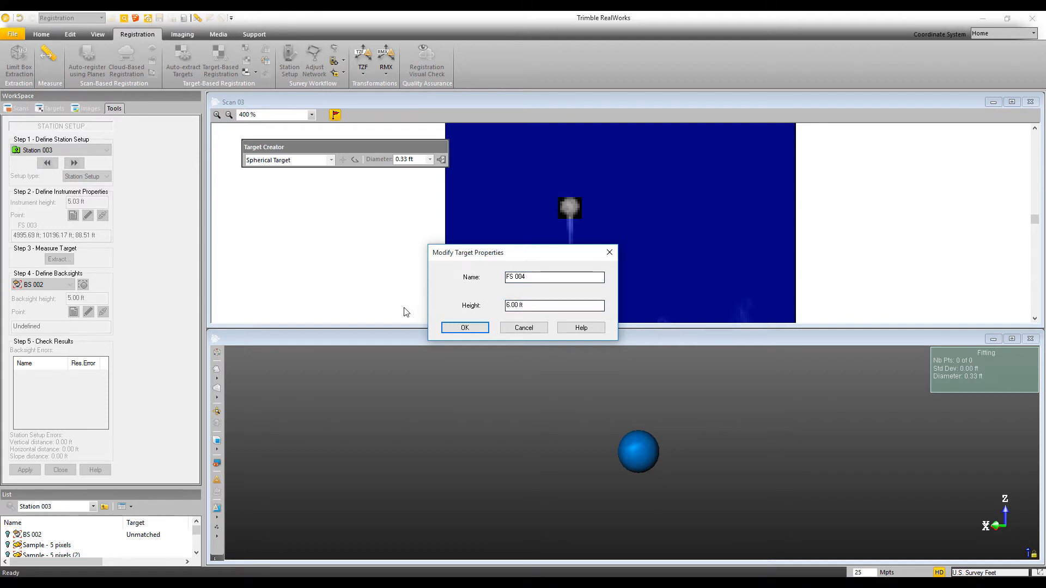
left_click(462, 328)
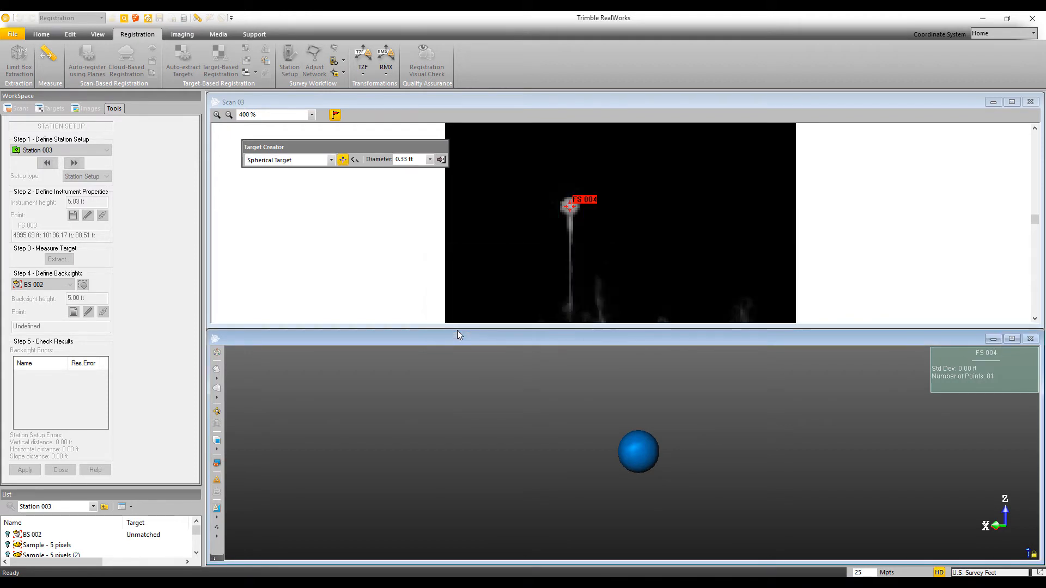
left_click(442, 159)
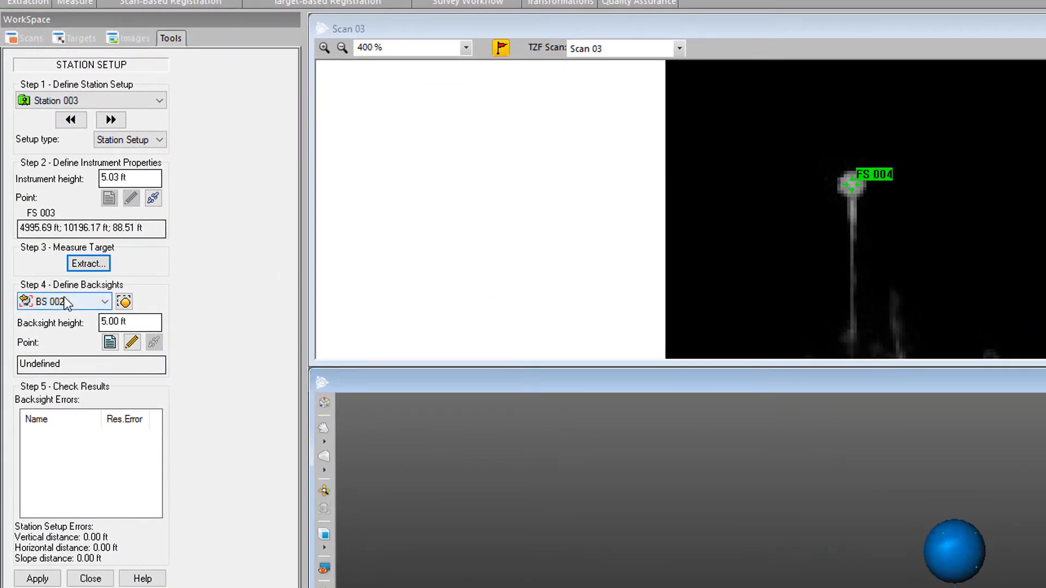
Step: Match Station 003's backsight BS 002 with the Station 002 point and apply the station setup
left_click(109, 343)
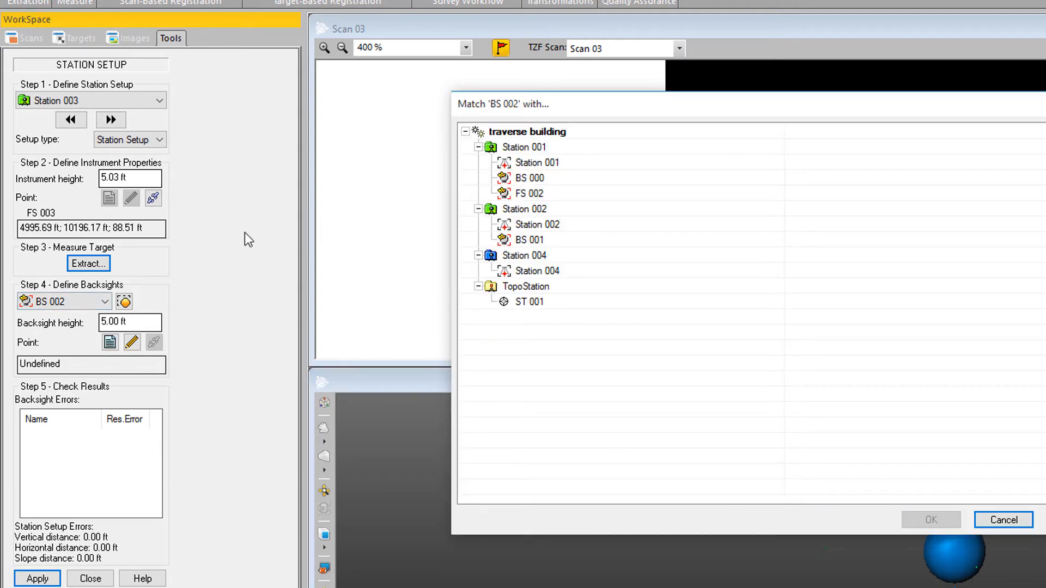
left_click(550, 226)
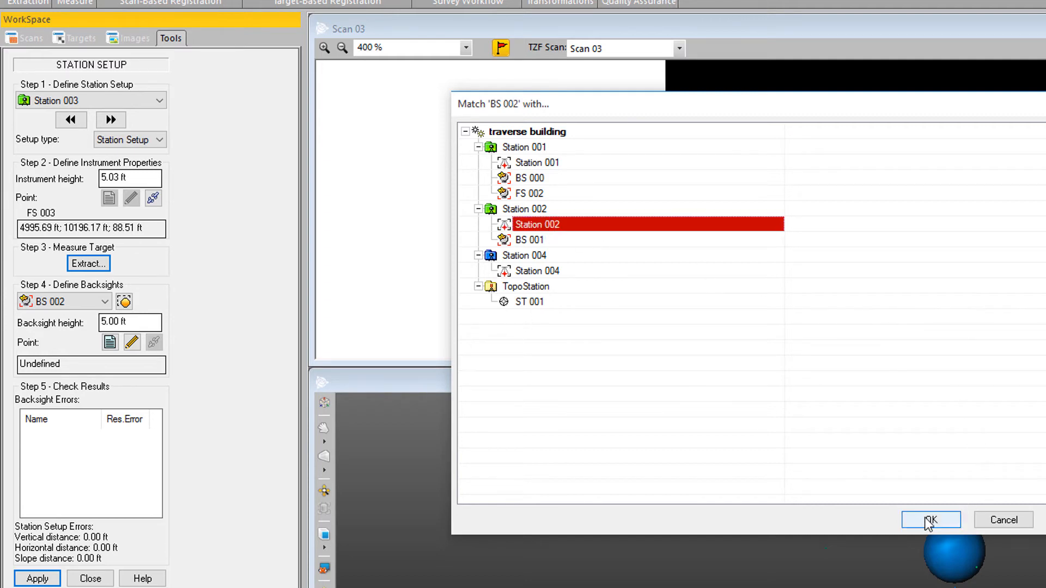
left_click(930, 520)
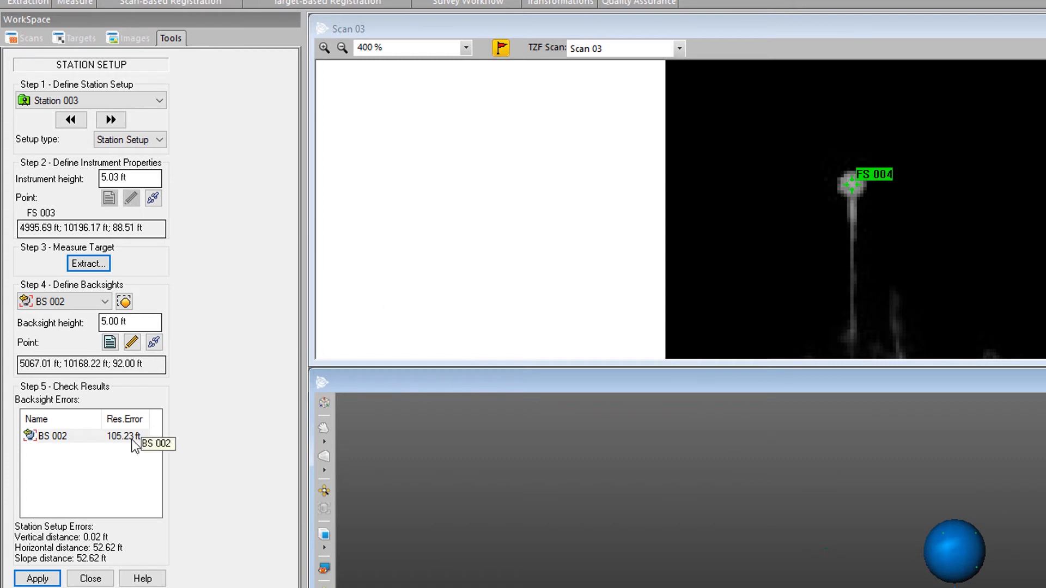
left_click(35, 580)
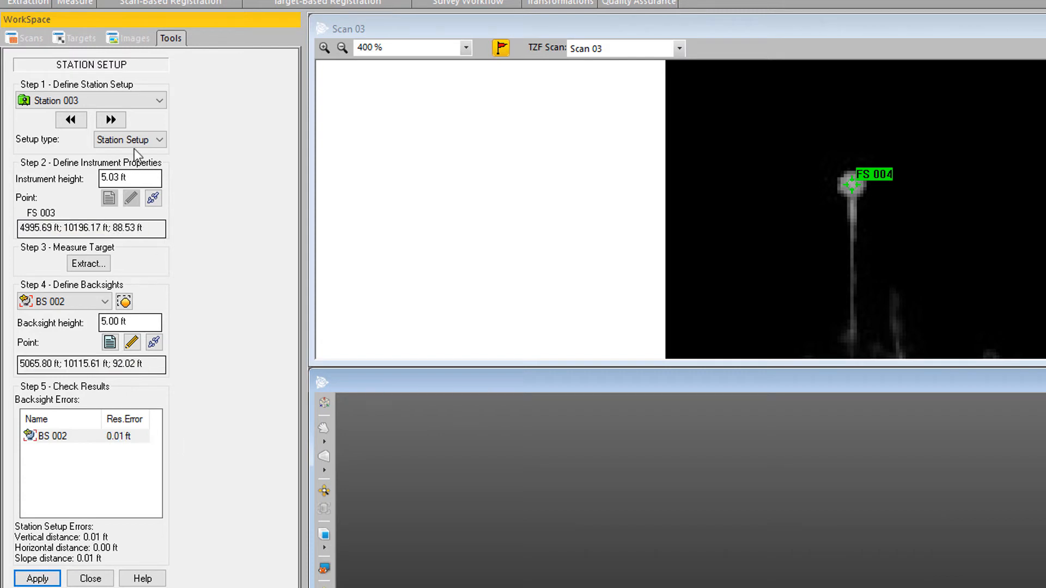
Step: Switch the setup to Station 004 and place it over the known point FS 004 from Station 003
left_click(160, 101)
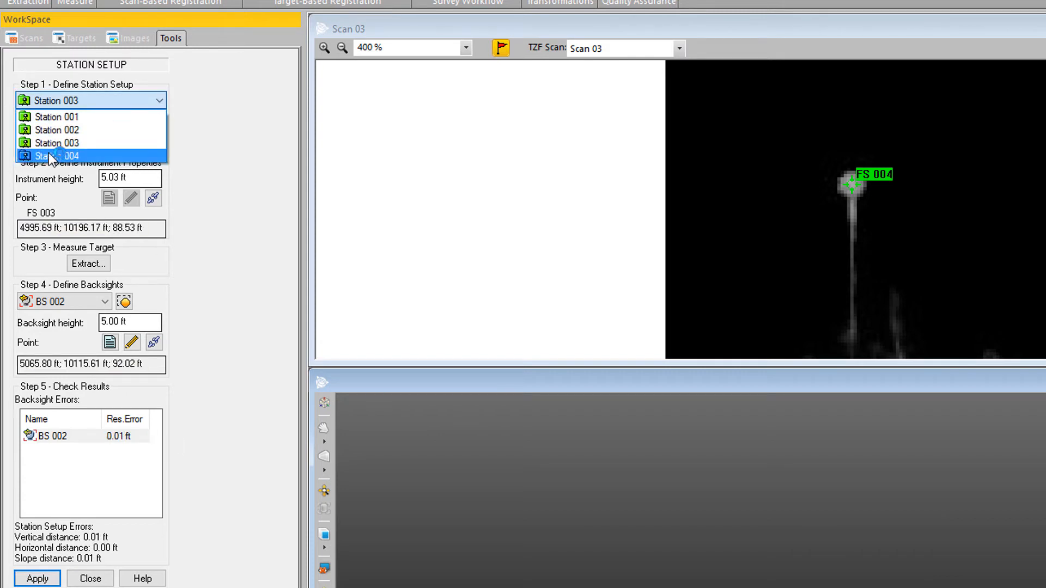
left_click(41, 156)
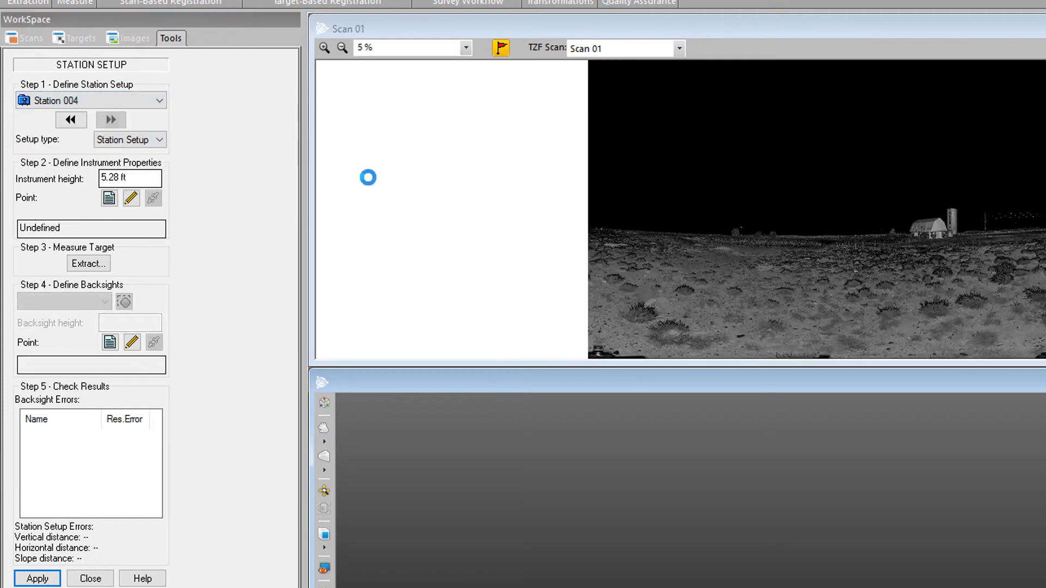
left_click(108, 199)
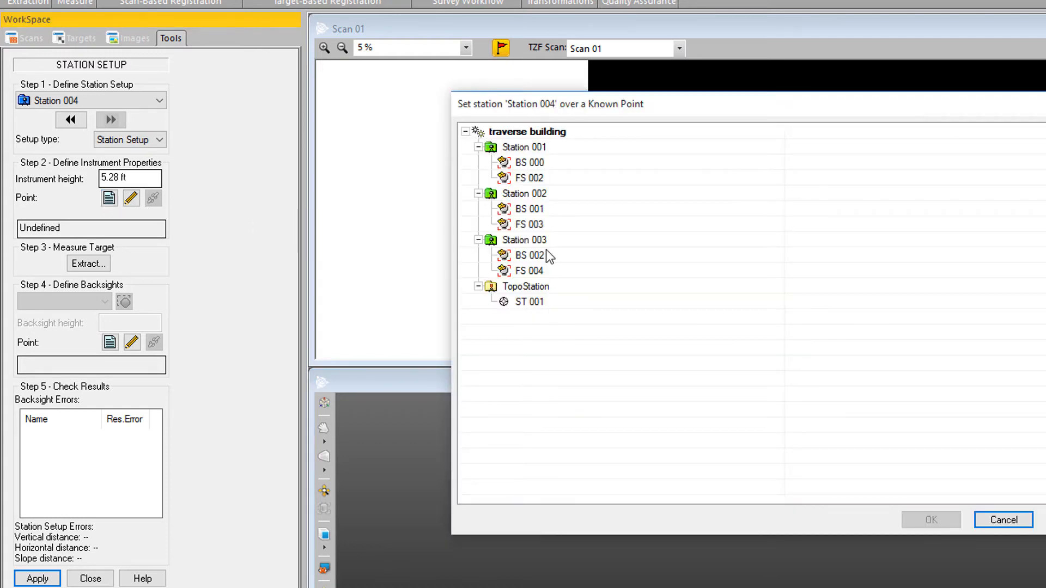
left_click(521, 273)
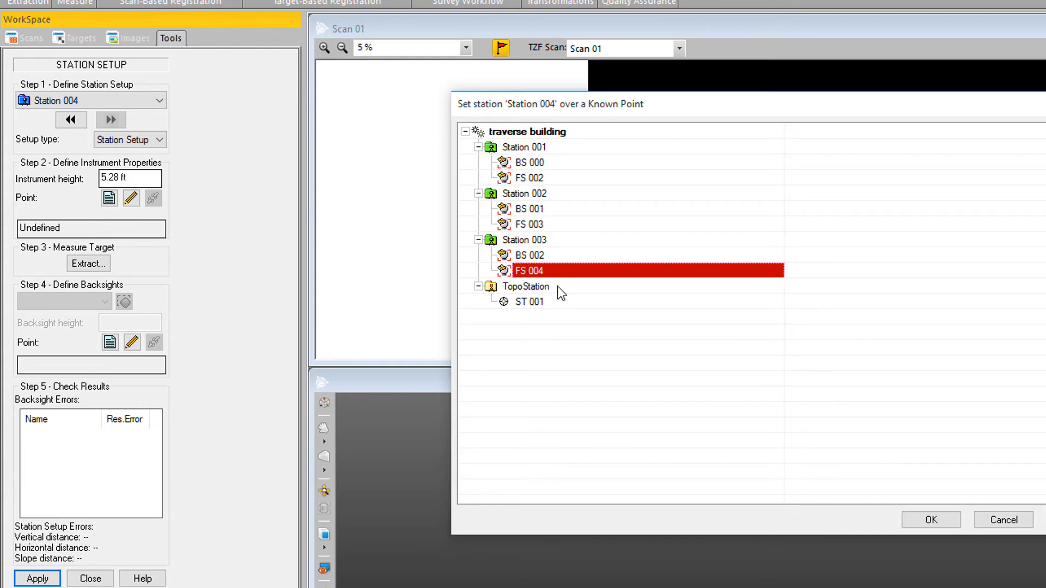
left_click(946, 519)
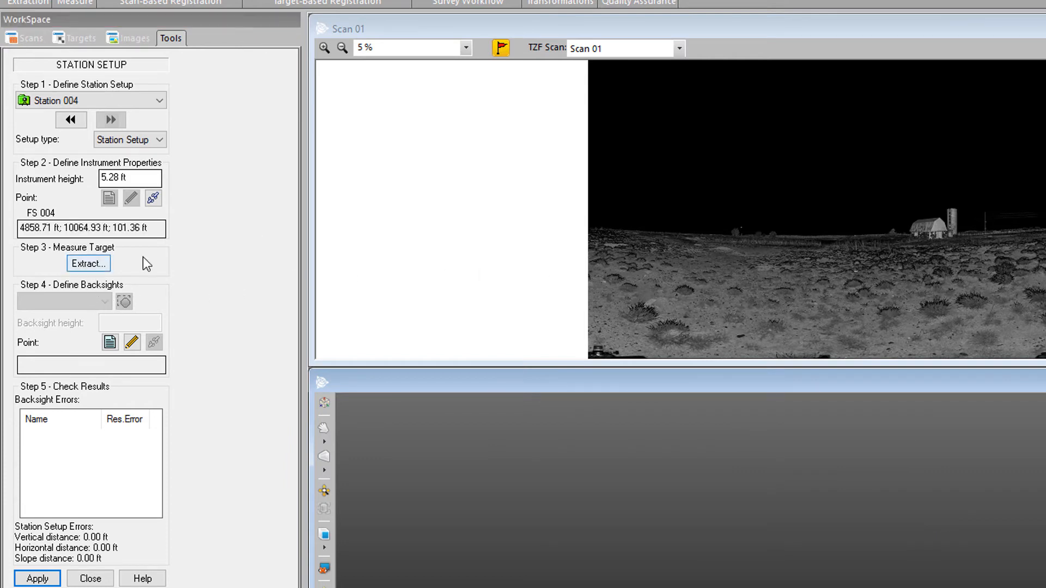
Step: Examine Scan 01 of Station 004 along the field and horizon near the barn for the backsight sphere
left_click(680, 49)
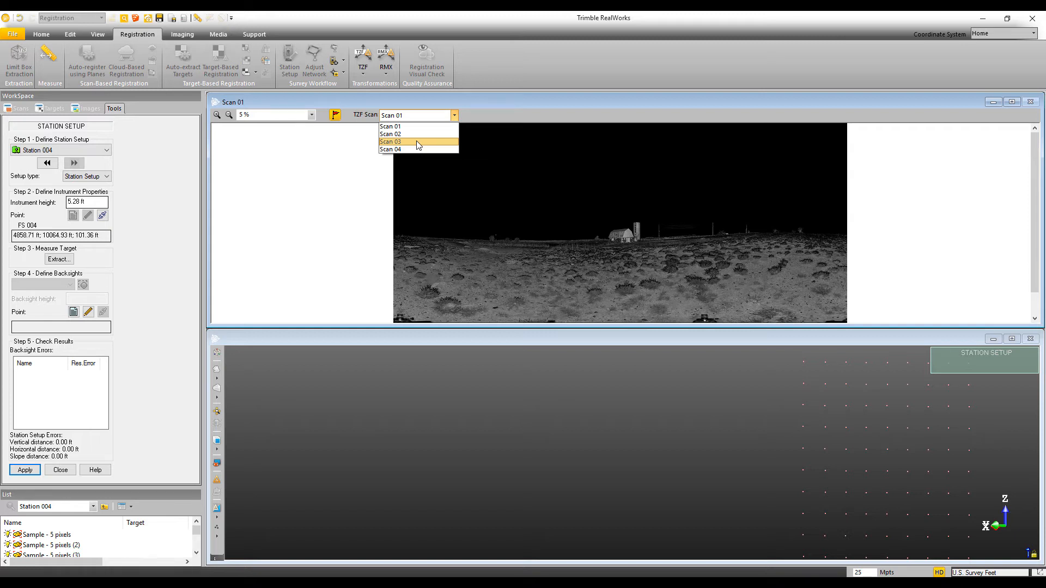
left_click(411, 125)
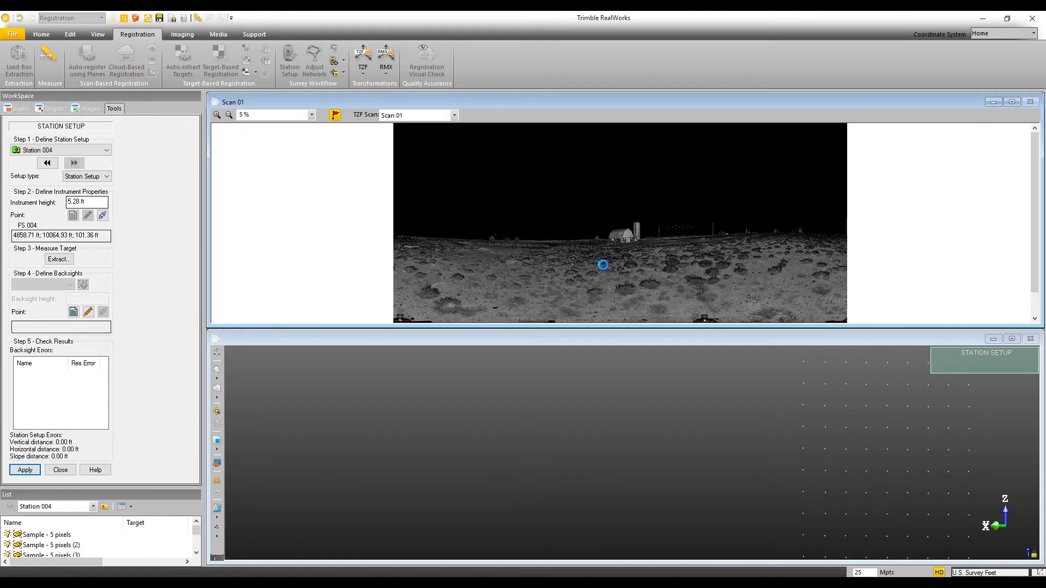
scroll(581, 247, "up", 3)
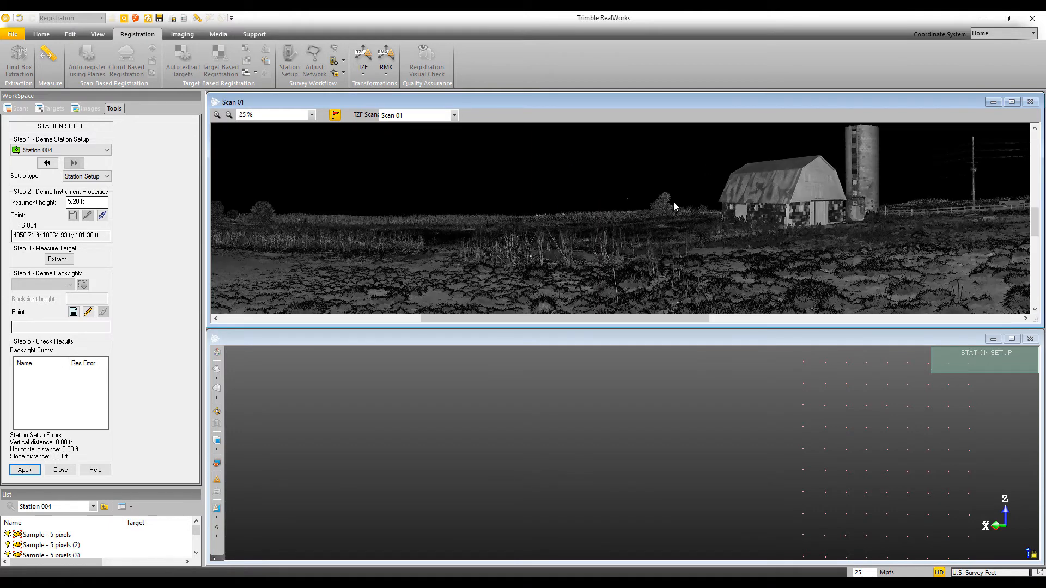
scroll(674, 202, "up", 1)
left_click_drag(606, 253, 852, 203)
mouse_move(561, 219)
left_mouse_down()
mouse_move(855, 220)
mouse_move(547, 229)
left_mouse_up()
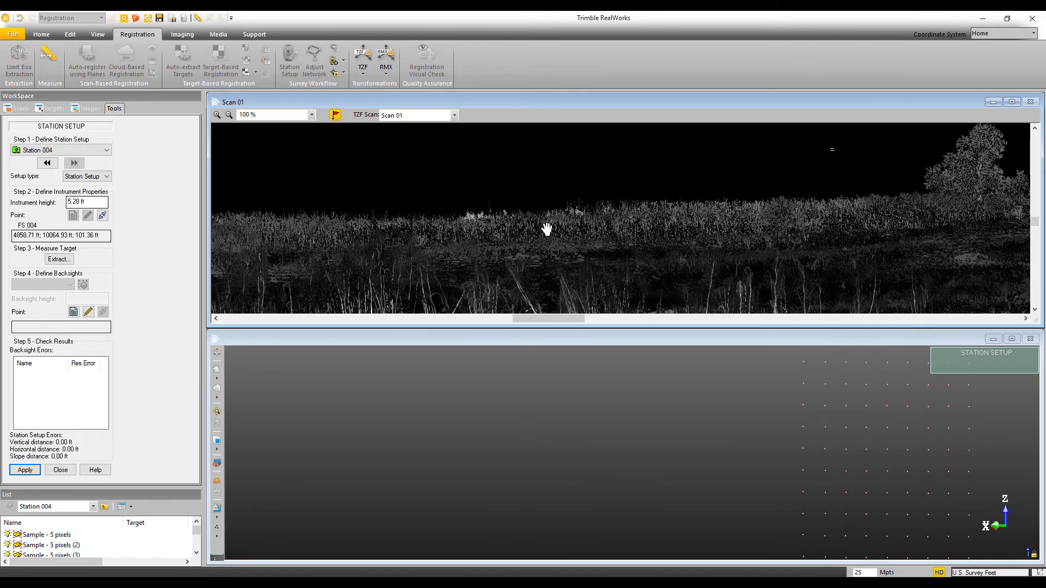
scroll(774, 210, "up", 1)
scroll(834, 227, "down", 2)
left_click_drag(873, 223, 729, 229)
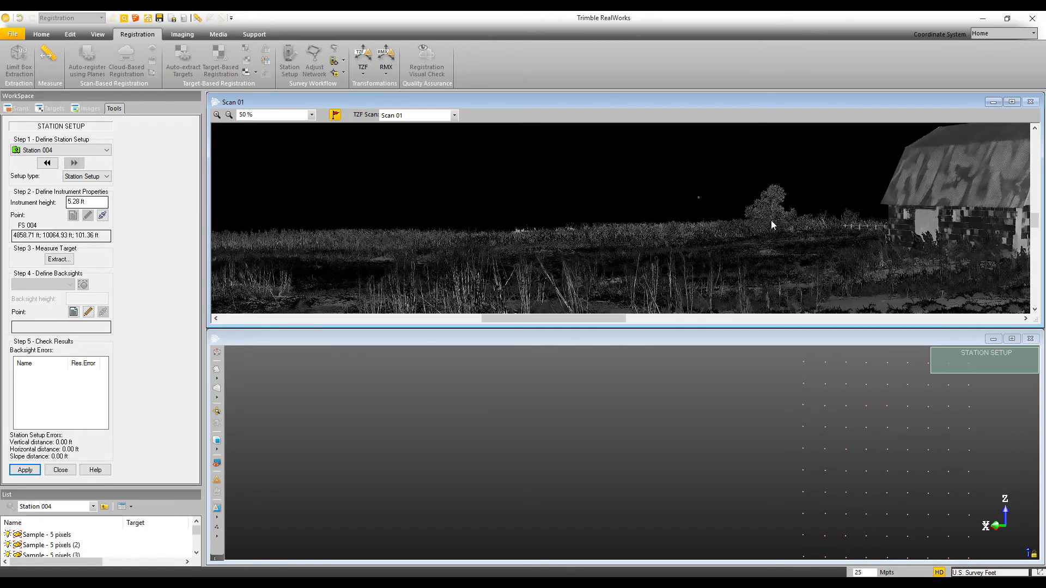
scroll(793, 228, "up", 2)
scroll(490, 263, "down", 6)
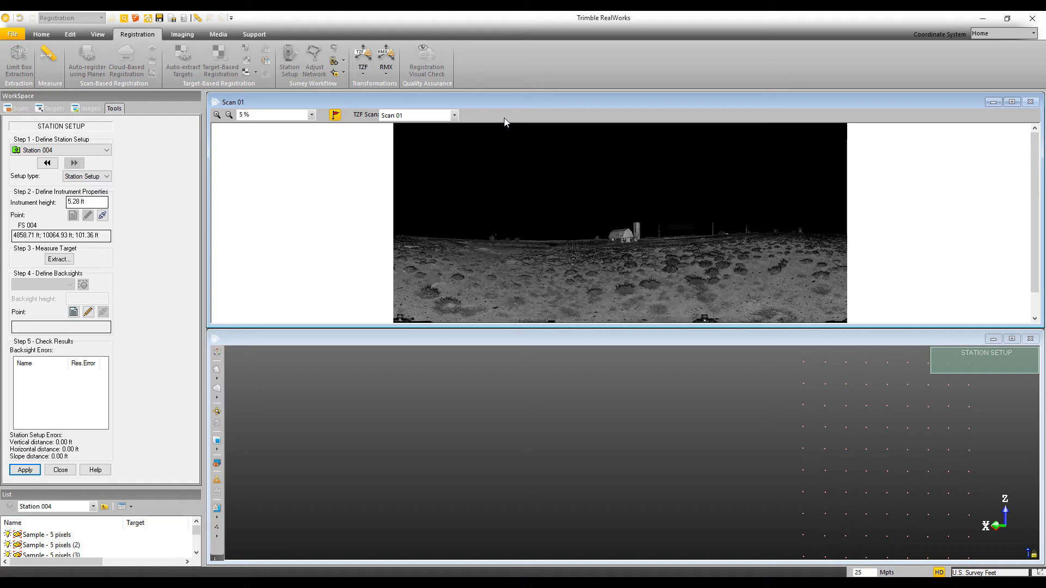
Step: Display Scan 03 of Station 004, extract the sphere beside the standing person as a spherical target and create it after checking the fit
left_click(454, 115)
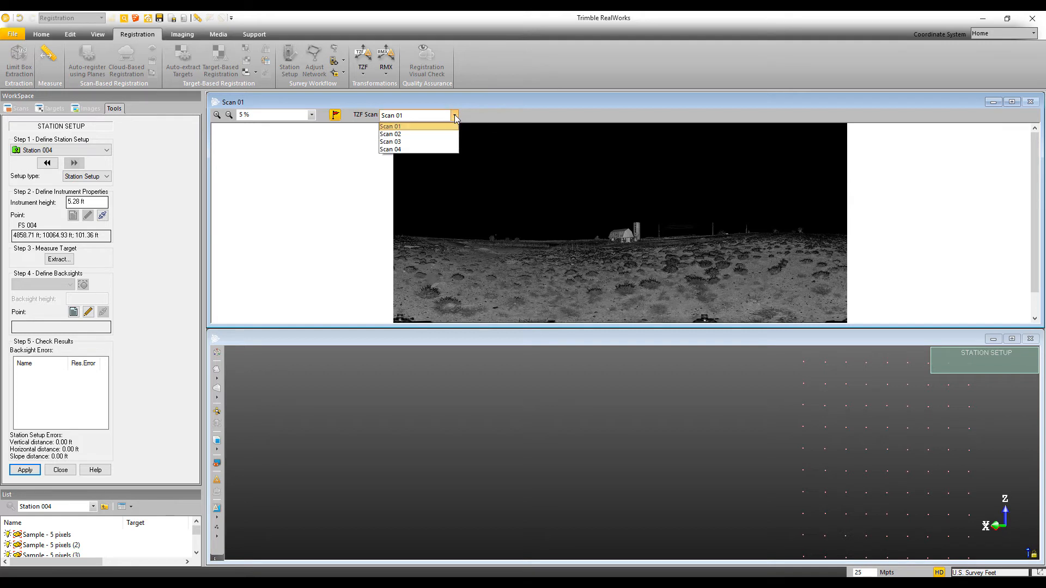
left_click(420, 143)
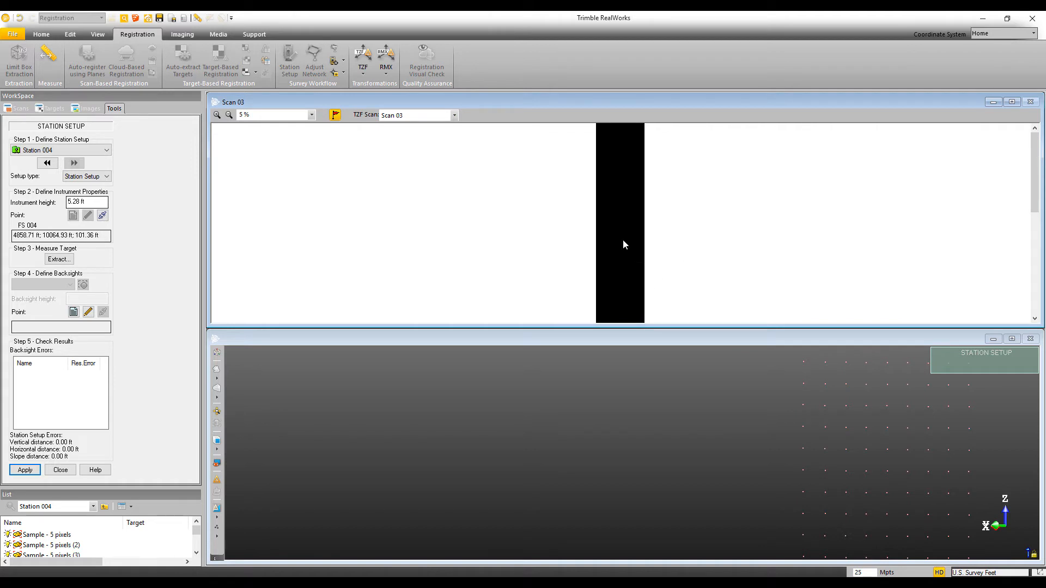
scroll(623, 241, "up", 5)
left_click_drag(1035, 180, 1035, 226)
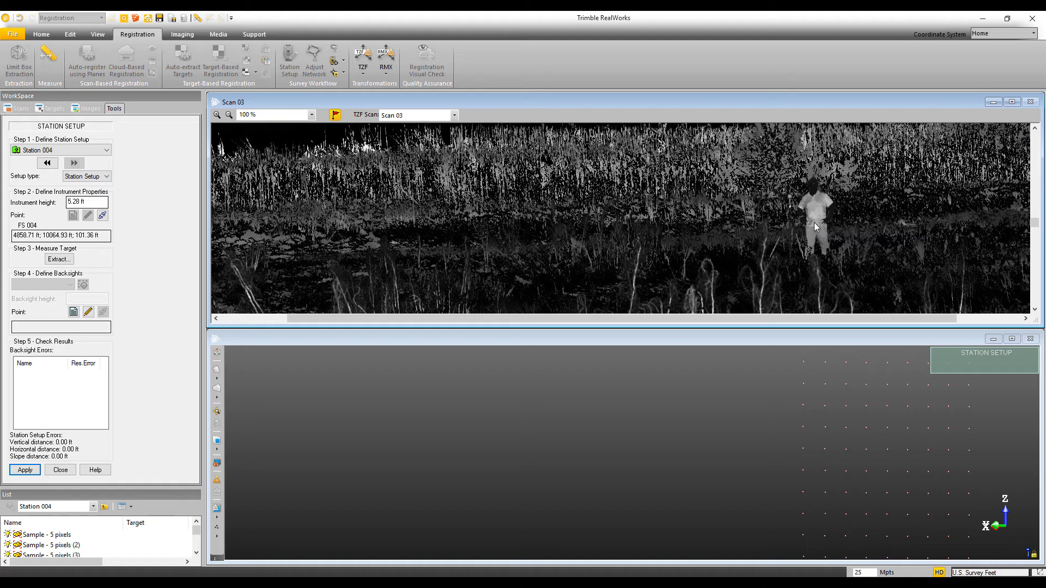
scroll(815, 227, "down", 1)
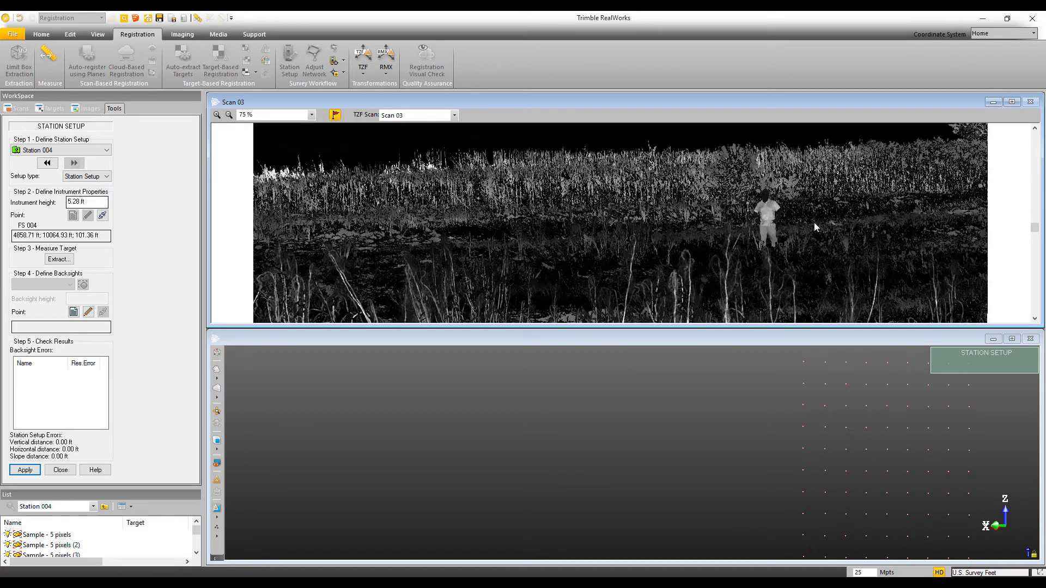
scroll(420, 215, "up", 1)
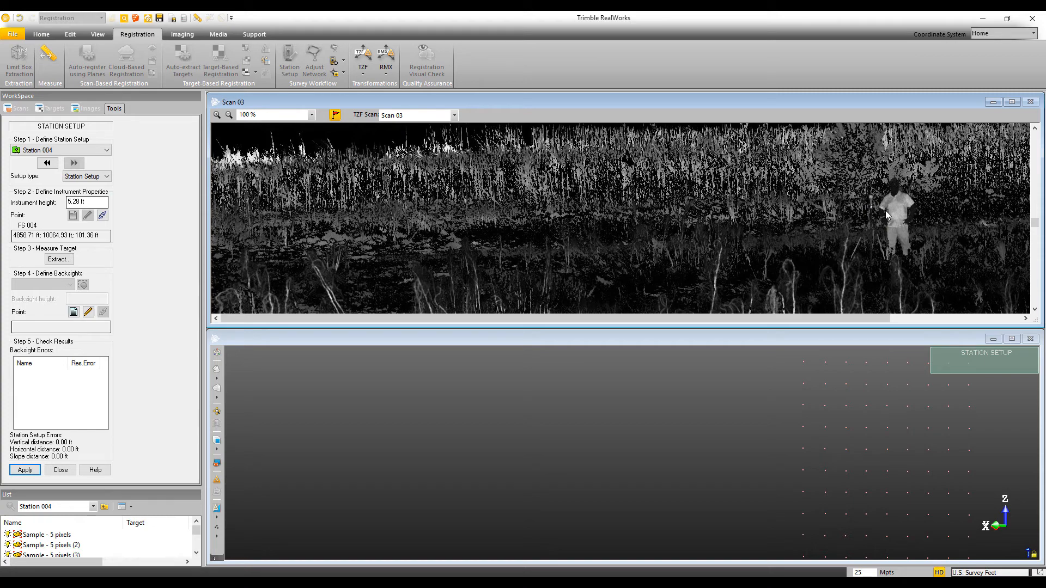
scroll(885, 210, "up", 3)
middle_click_drag(875, 194, 653, 200)
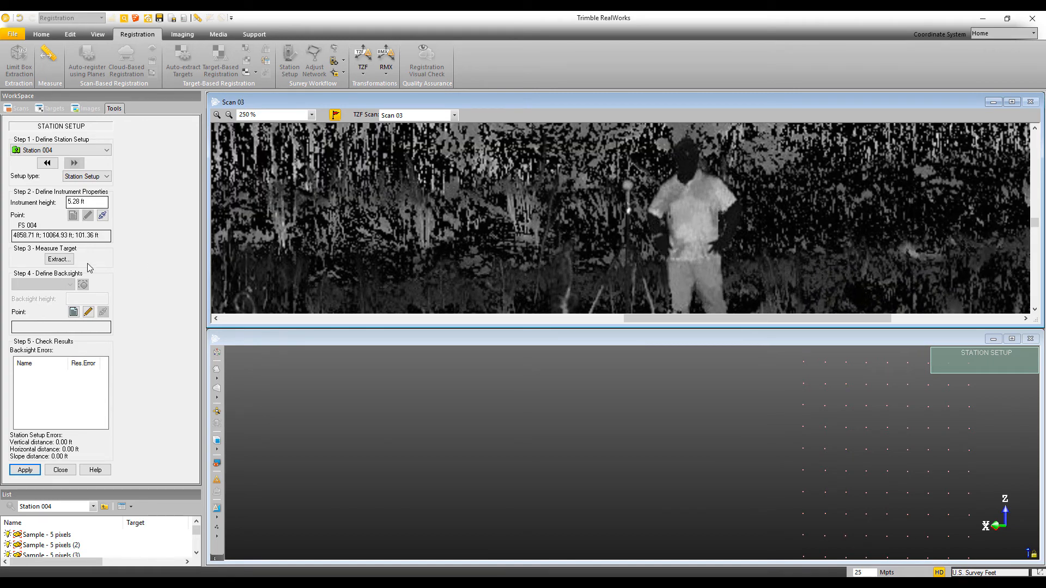
left_click(59, 259)
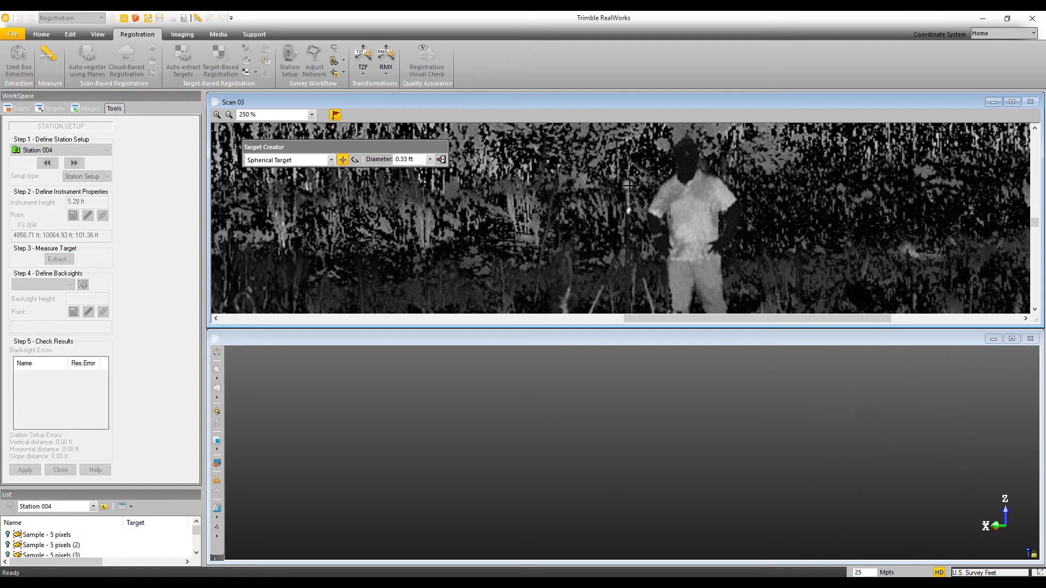
left_click(628, 186)
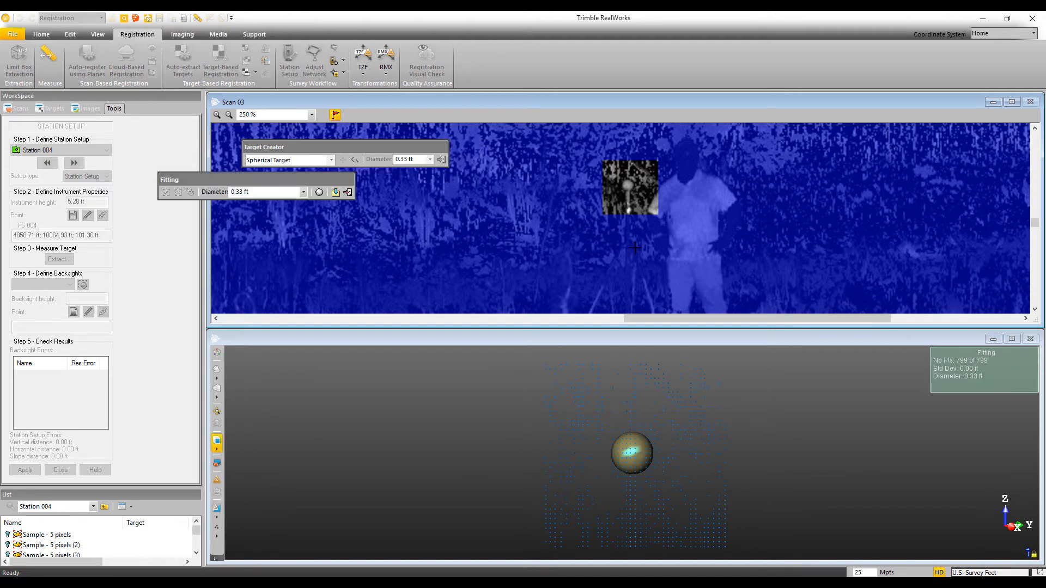
left_click(336, 193)
left_click_drag(626, 446, 679, 446)
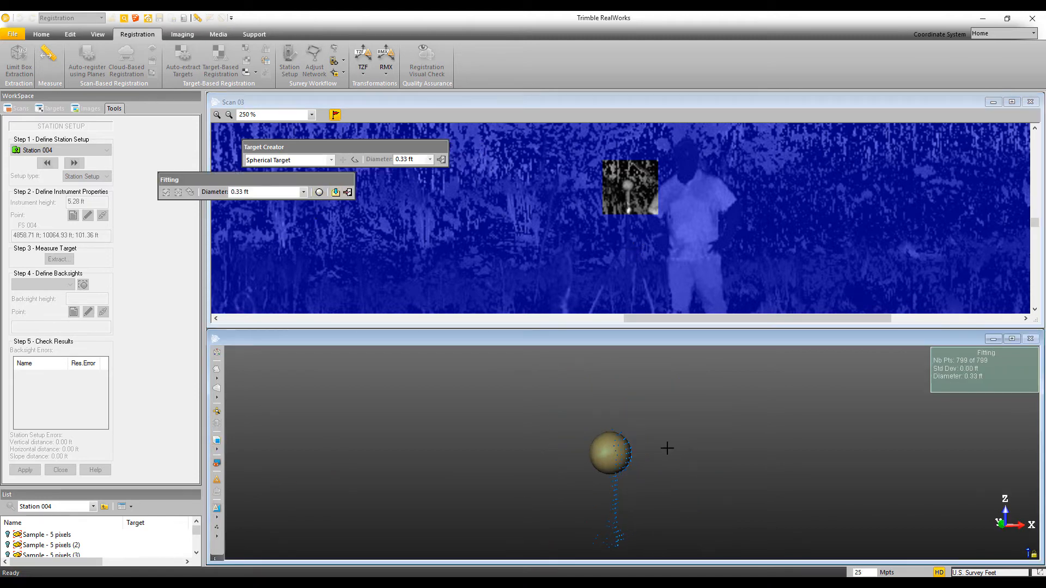
left_click(336, 193)
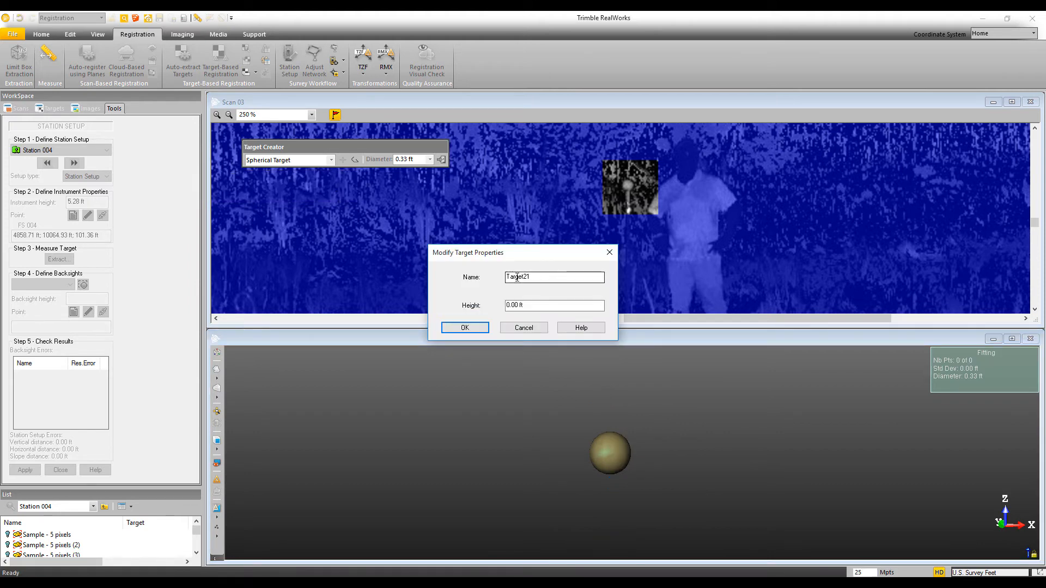
Step: Name the new target BS 003, set its height to 5.00 ft and leave target creation
type("BS")
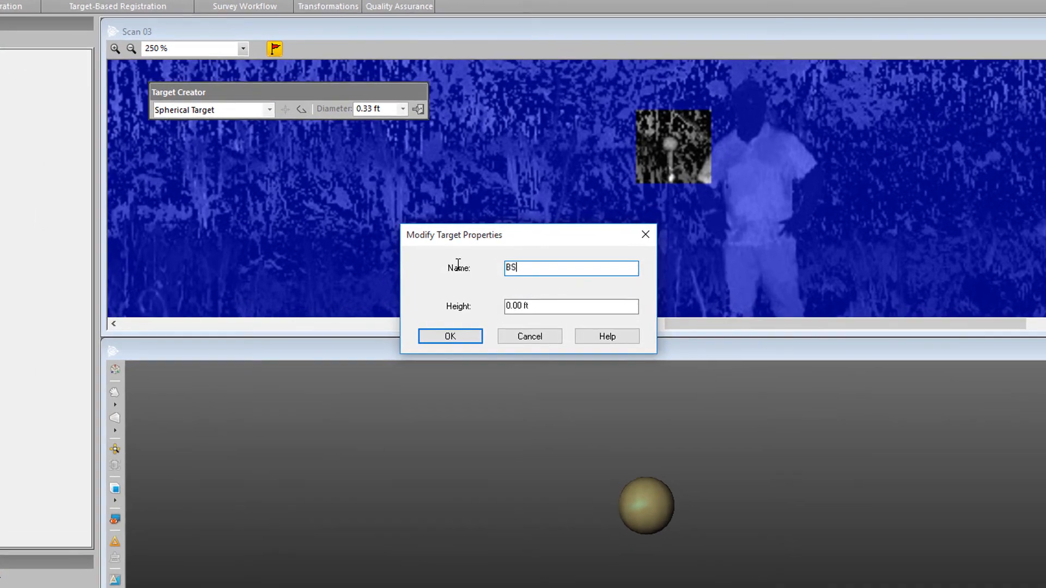
type(" 003")
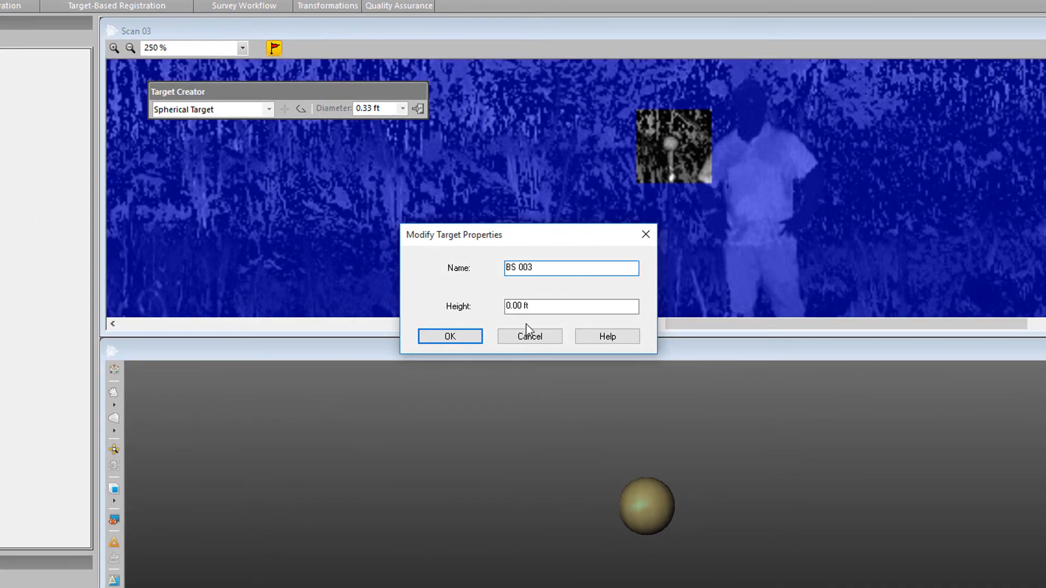
key("Tab")
type("5.00 ft")
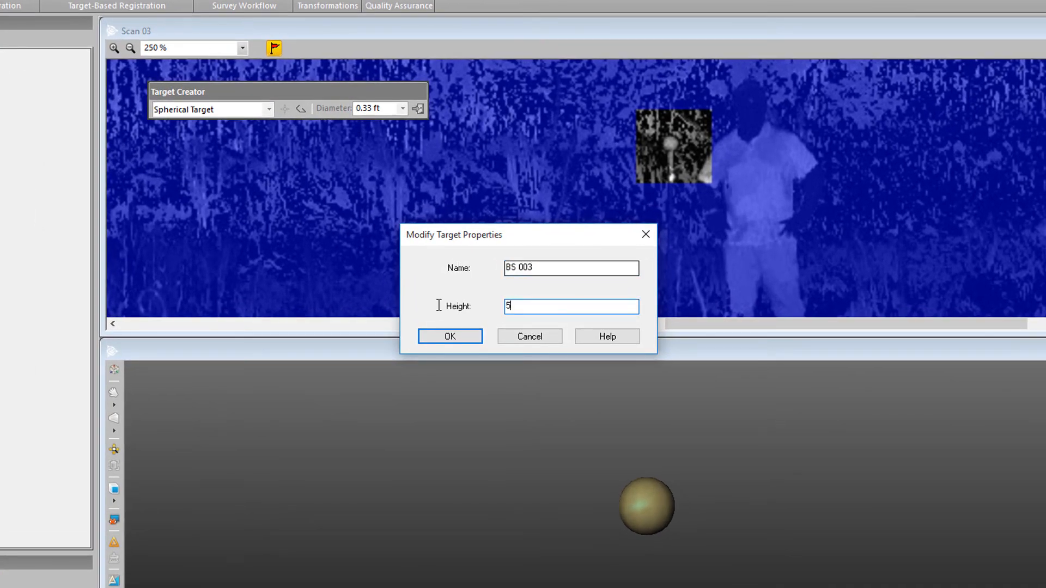
left_click(450, 337)
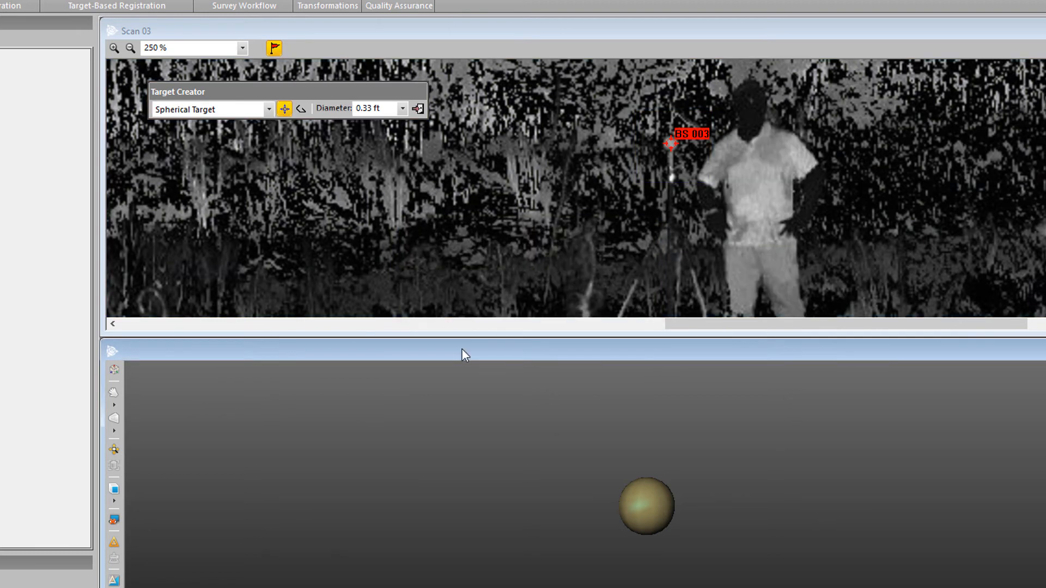
left_click(418, 108)
Step: Display Scan 04 of Station 004 and fit a spherical target to the sphere on the tripod
left_click(435, 49)
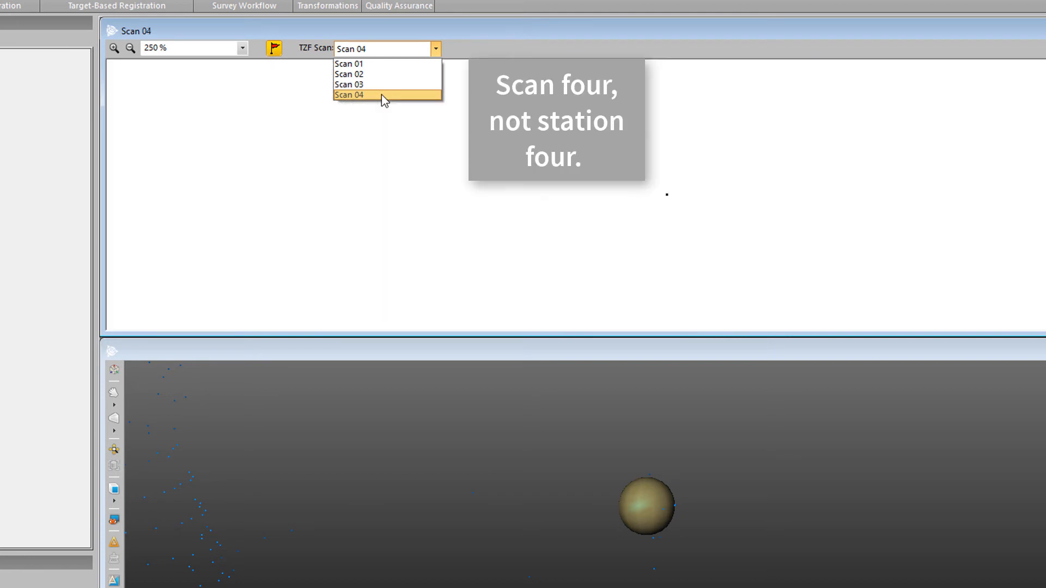
left_click(381, 95)
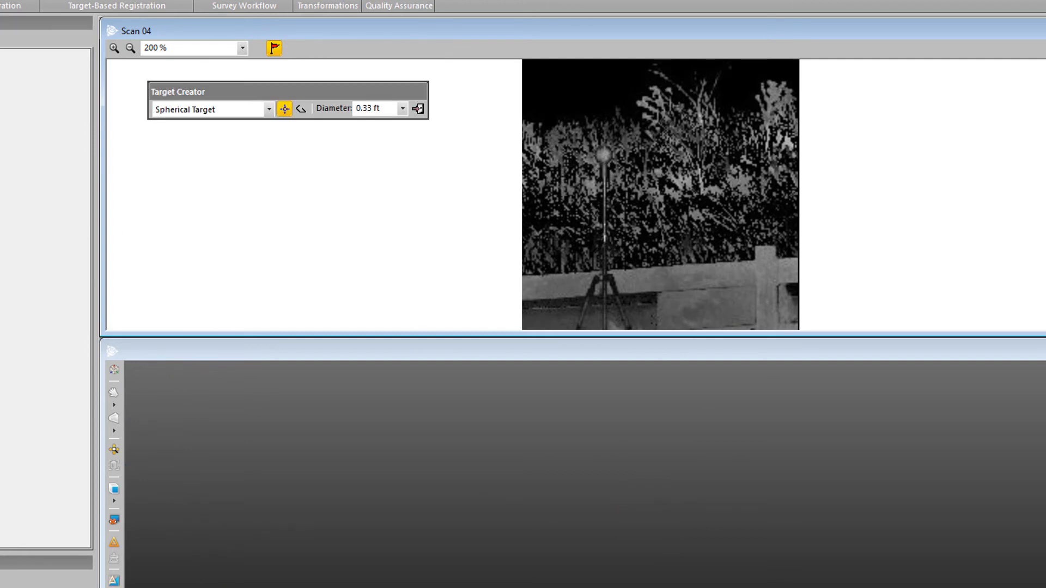
left_click(603, 156)
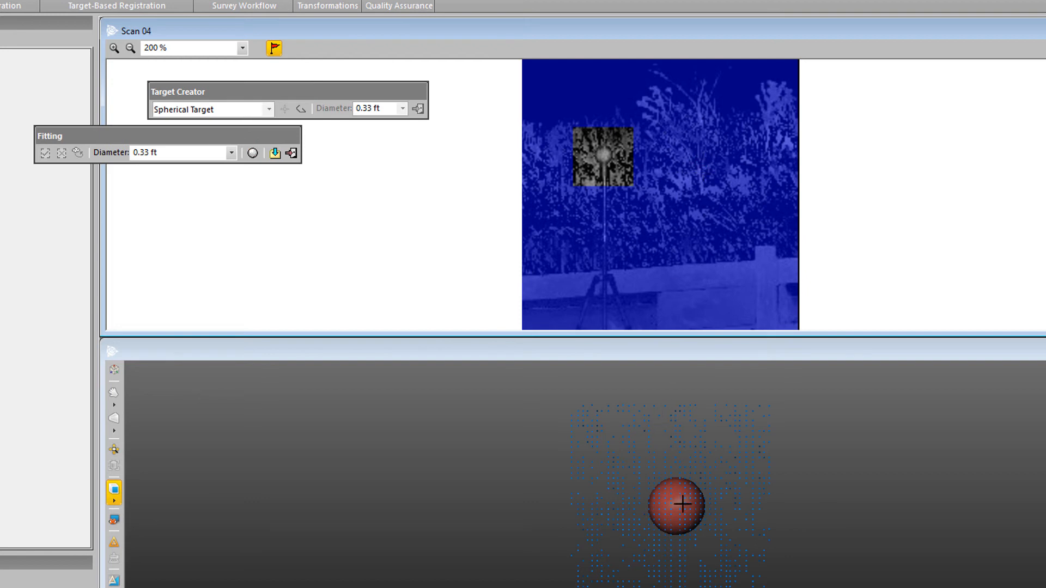
Step: Inspect the fitted sphere against its scan points in 3D, setting the point size to 3 pixels
mouse_move(676, 503)
left_mouse_down()
mouse_move(775, 499)
mouse_move(667, 507)
left_mouse_up()
scroll(668, 507, "up", 5)
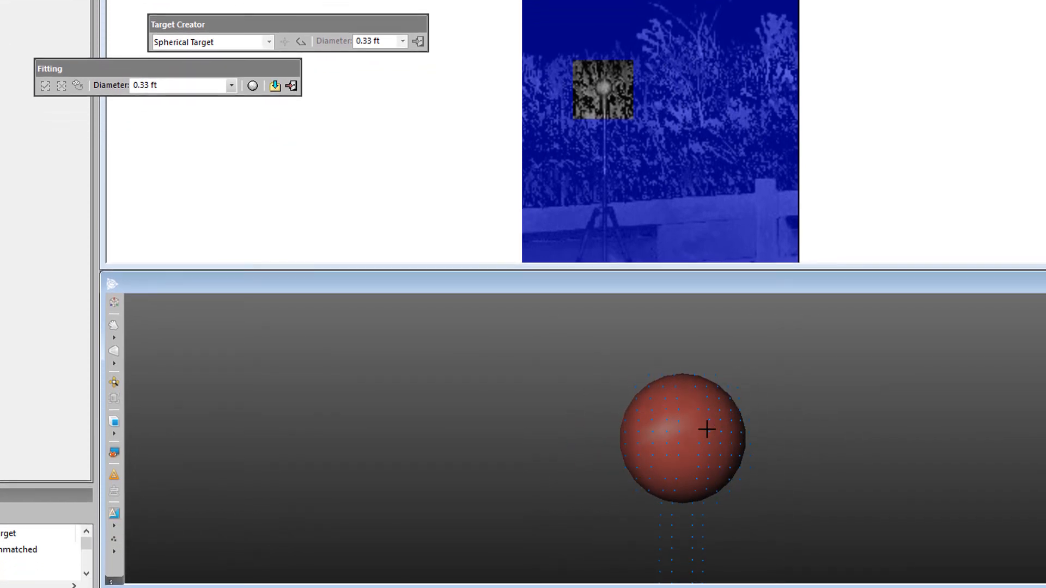
left_click(116, 554)
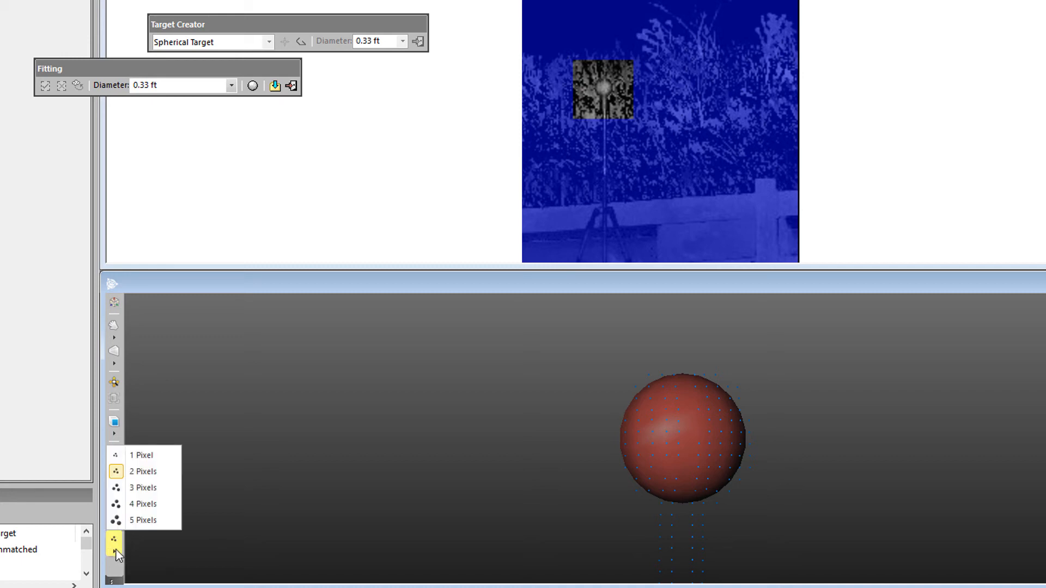
left_click(147, 489)
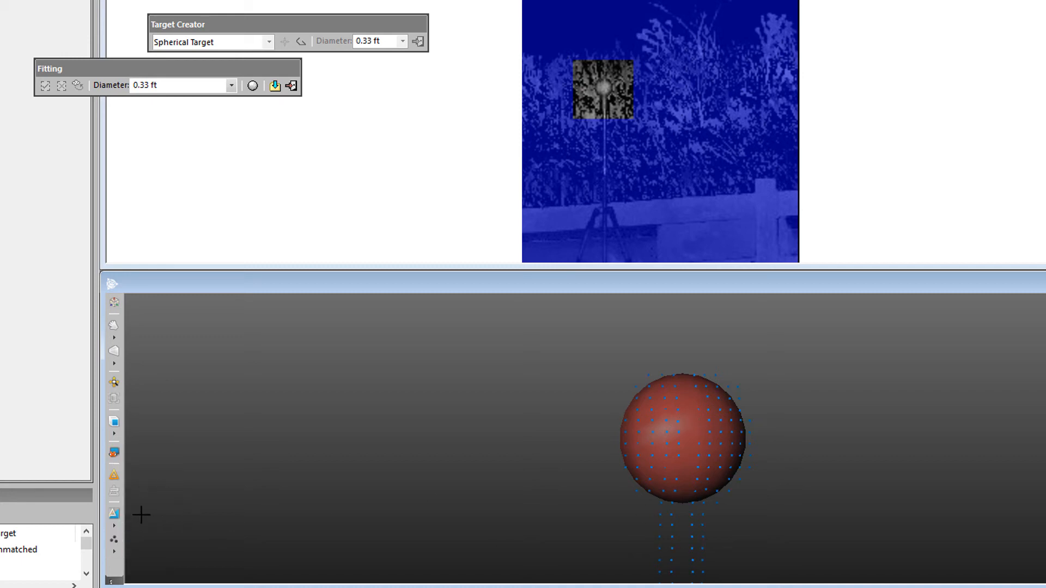
Step: Check the fitted sphere with 5-pixel points, set the point size to 2 pixels and create the target
left_click(114, 551)
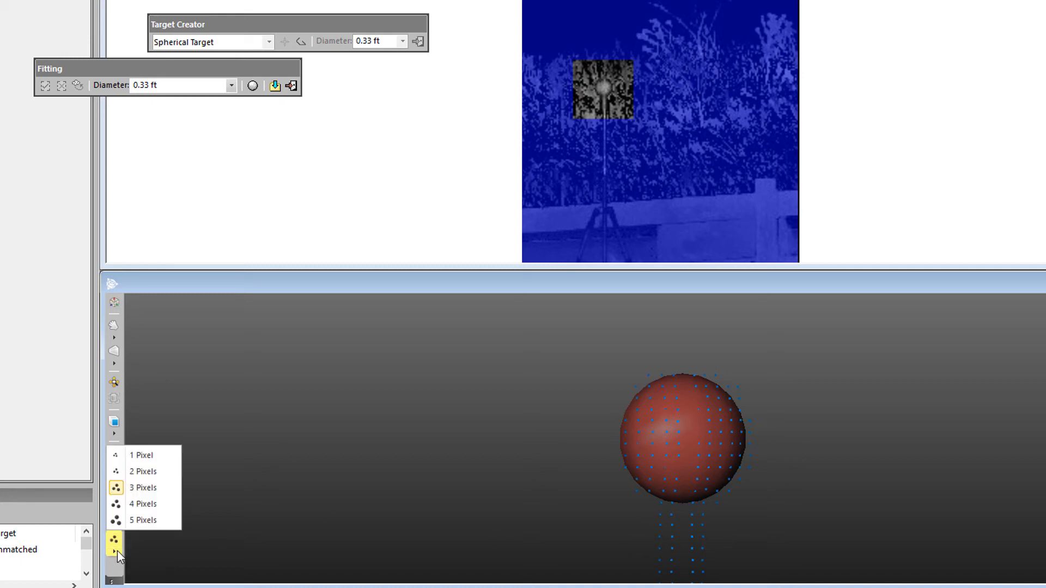
left_click(138, 519)
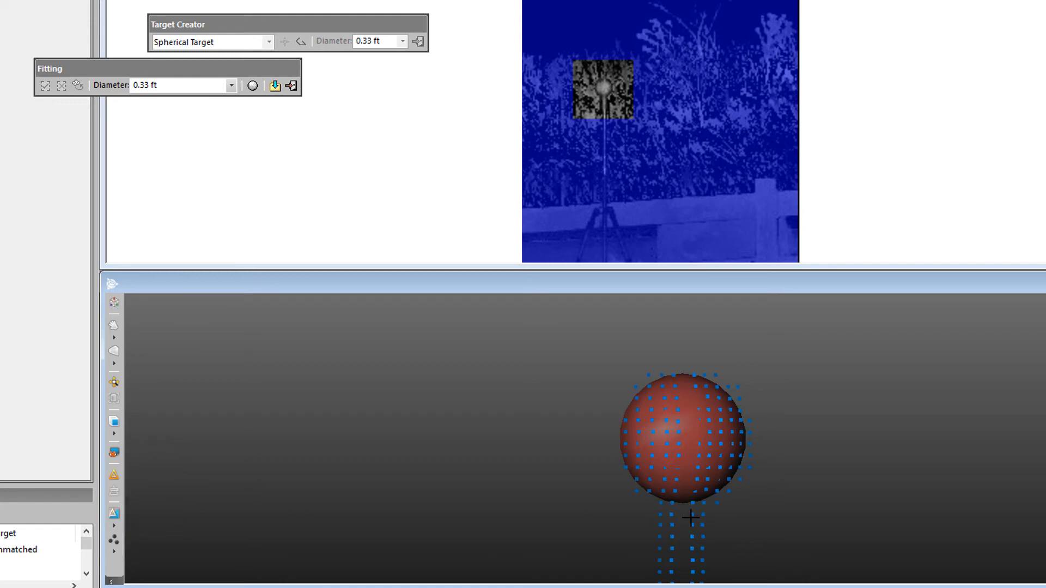
left_click(114, 552)
left_click(145, 472)
left_click(273, 86)
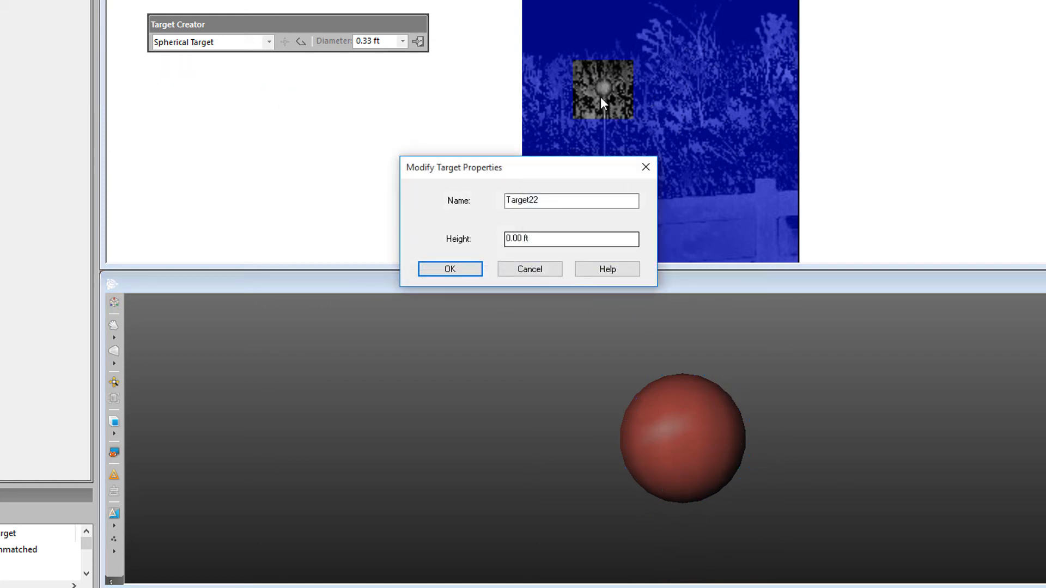
Step: Name the new target FS 001, set its height to 6 ft and leave target creation
left_click_drag(544, 200, 496, 207)
type("FS 001")
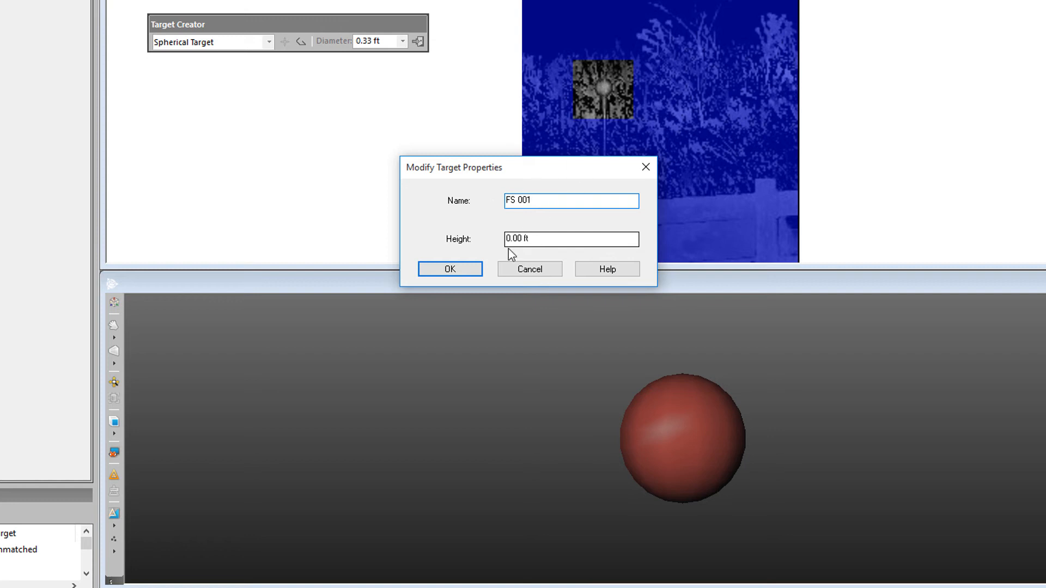
key("Tab")
type("6")
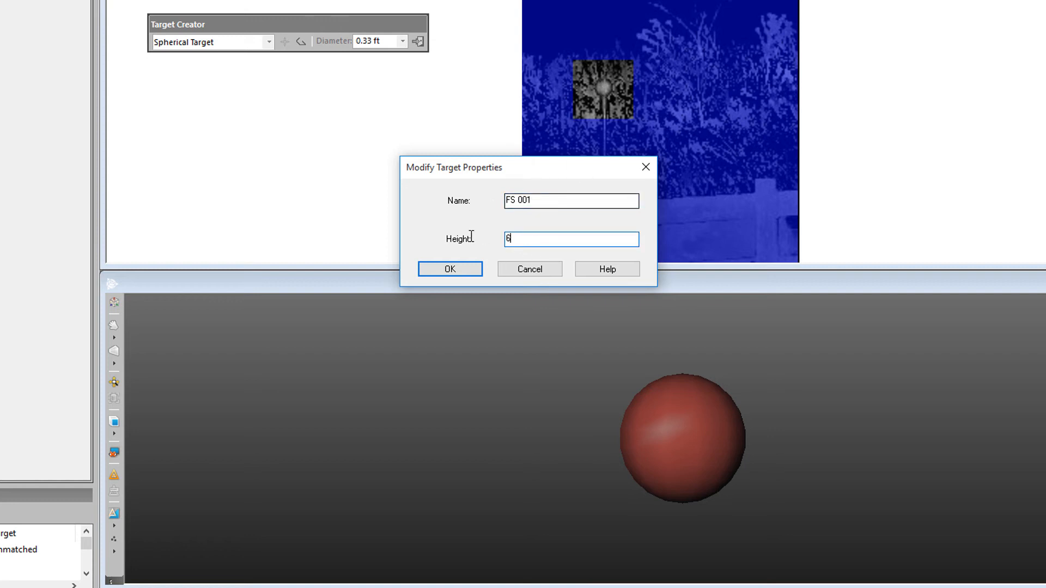
left_click(466, 269)
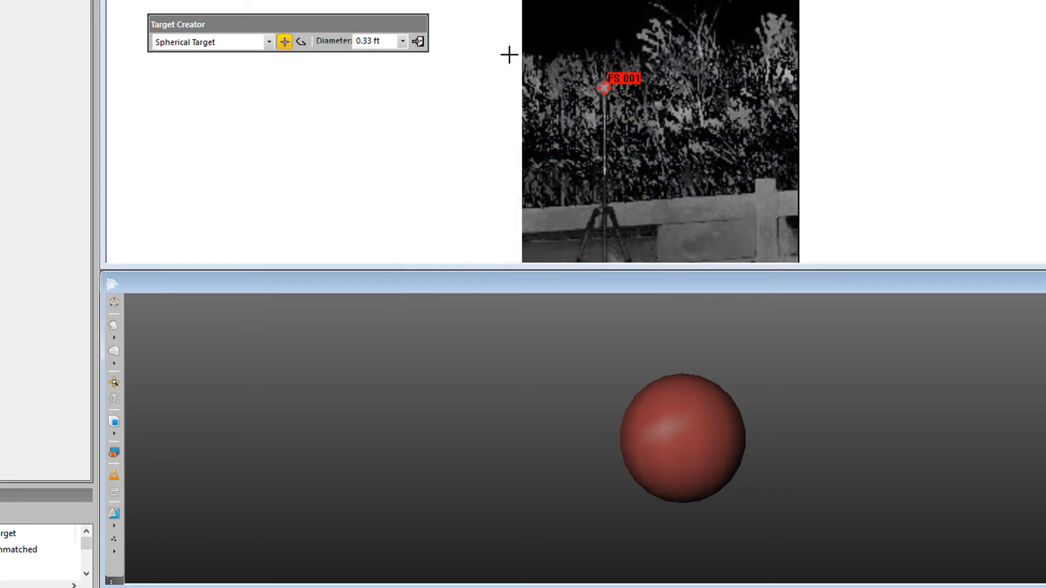
left_click(418, 43)
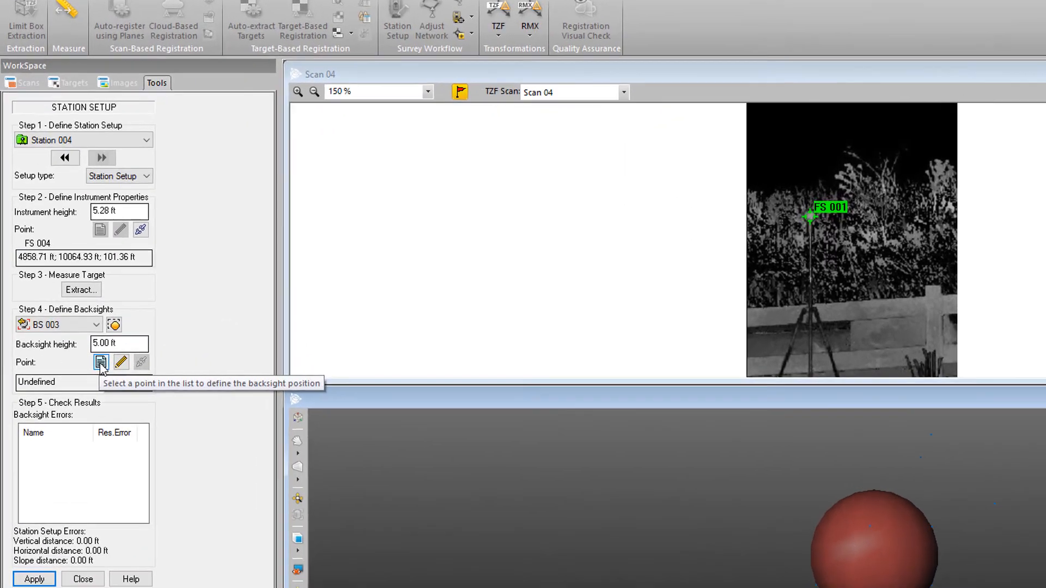
Step: Match Station 004's backsight BS 003 with the Station 003 point and apply the station setup
left_click(73, 313)
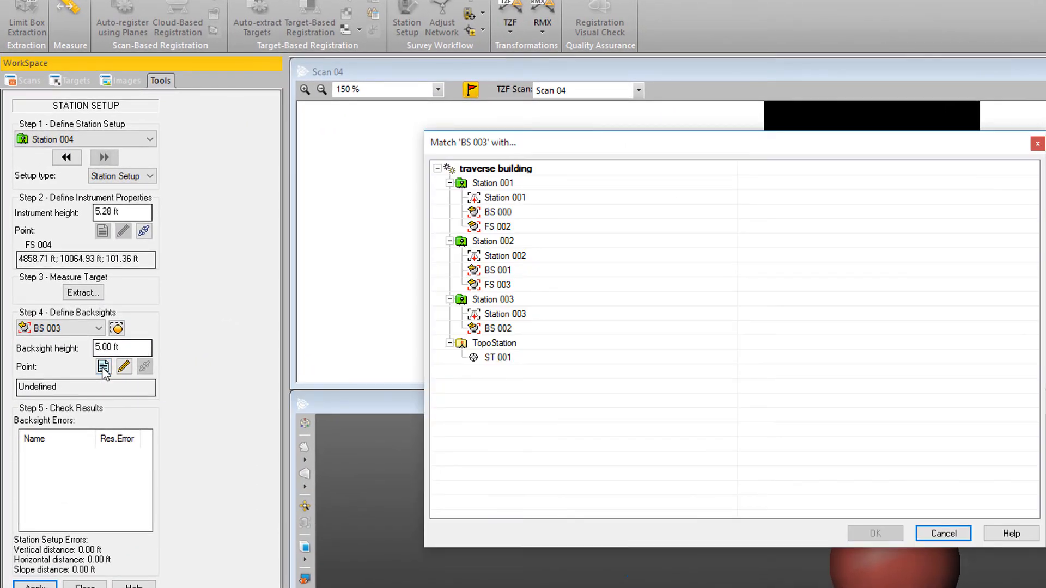
left_click(525, 316)
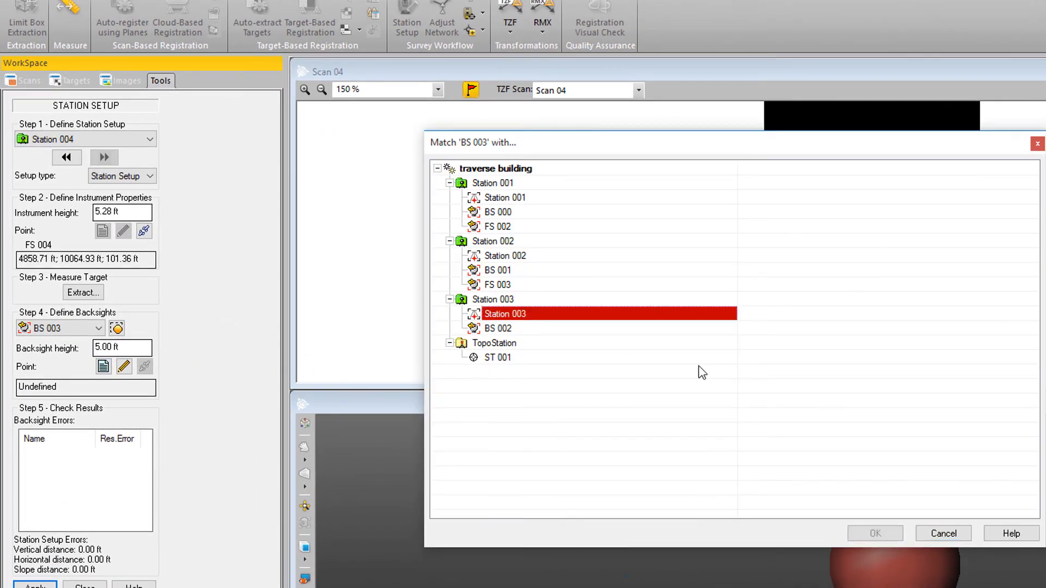
left_click(887, 535)
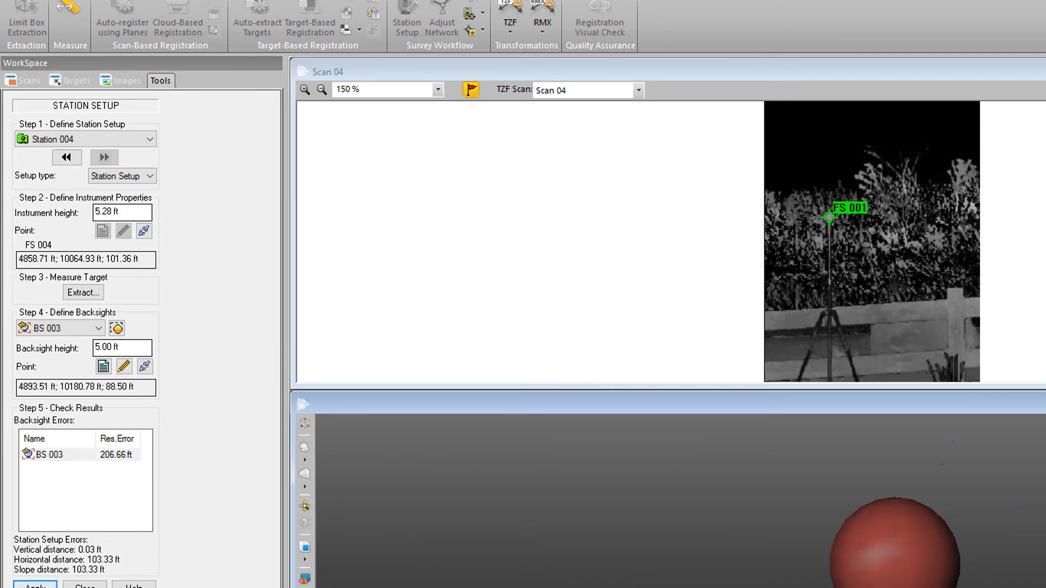
left_click(35, 586)
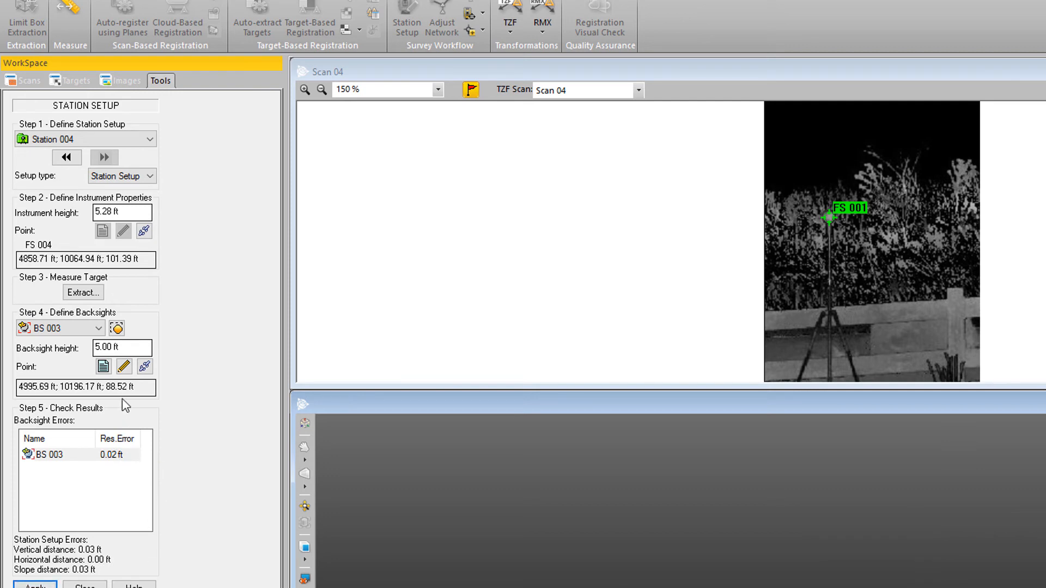
Step: Match FS 001 with ST 001 of the TopoStation as a second backsight, then apply and close the station setup
left_click(98, 328)
left_click(51, 356)
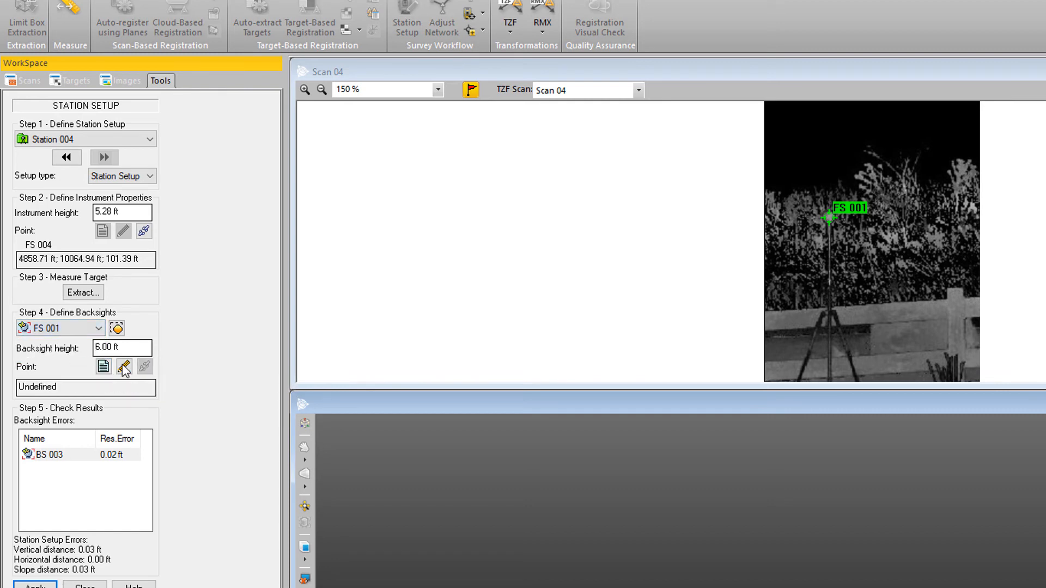
left_click(103, 366)
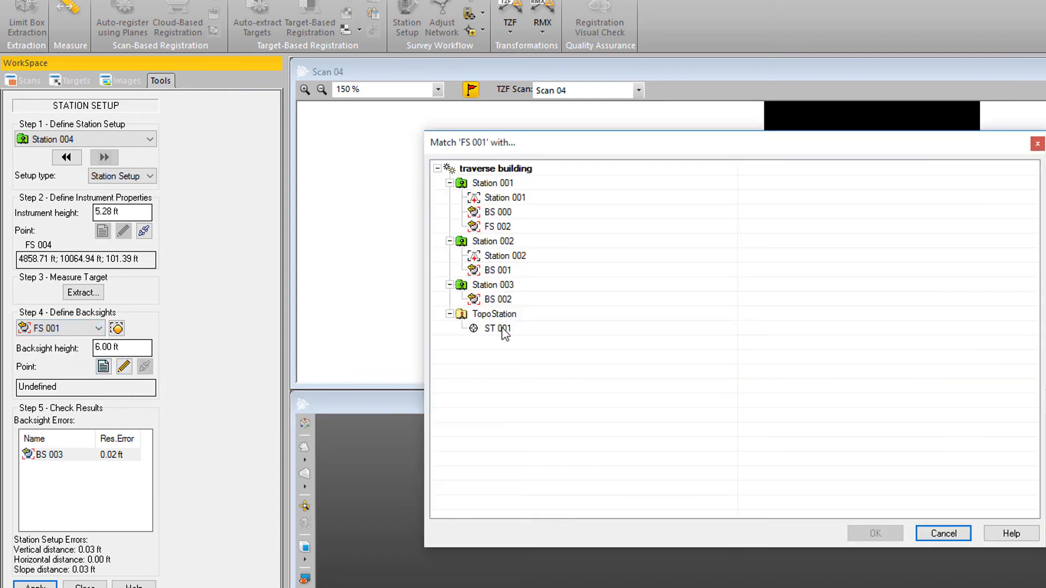
left_click(502, 328)
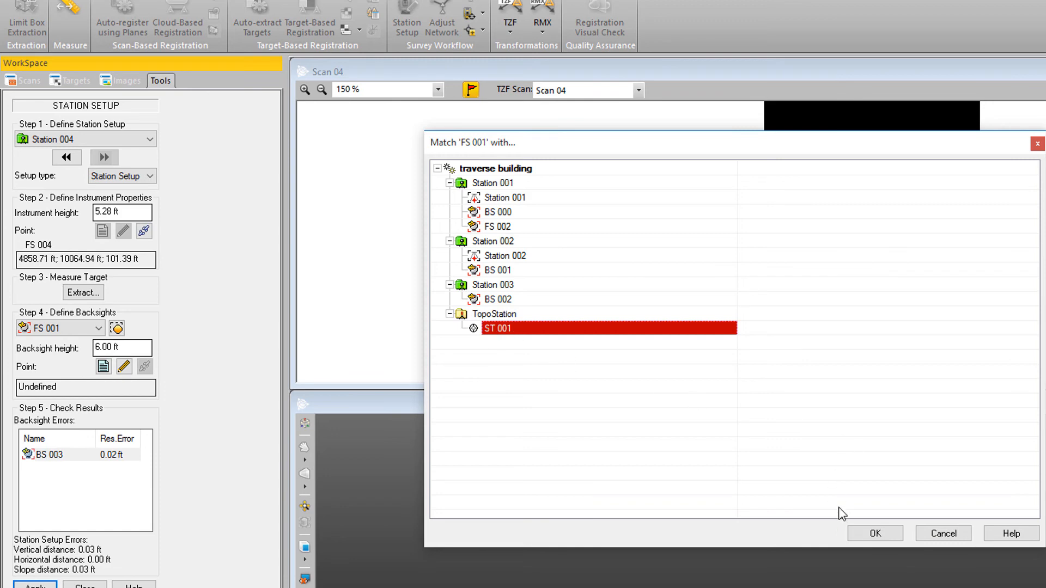
left_click(875, 533)
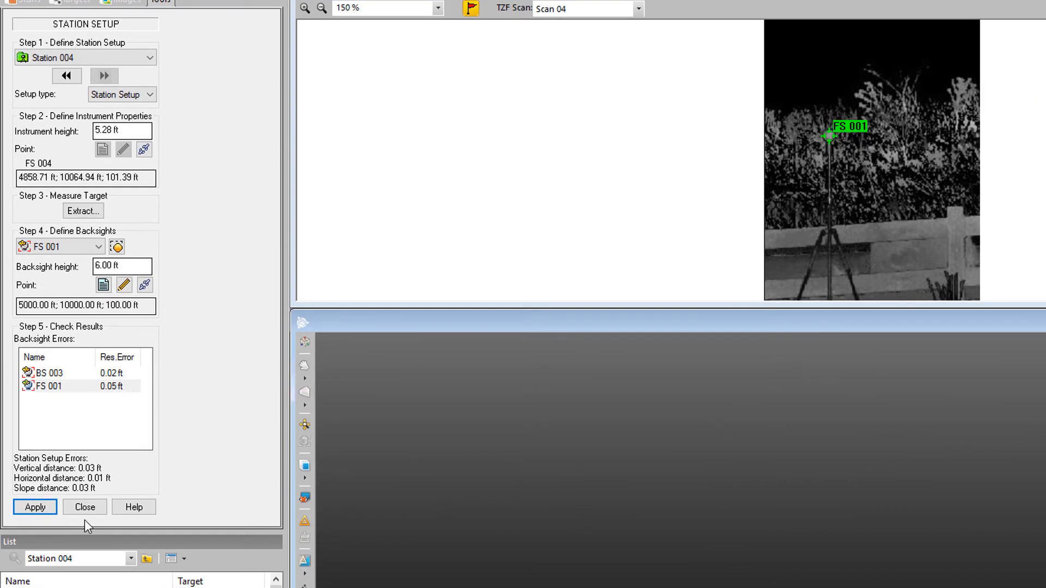
left_click(32, 505)
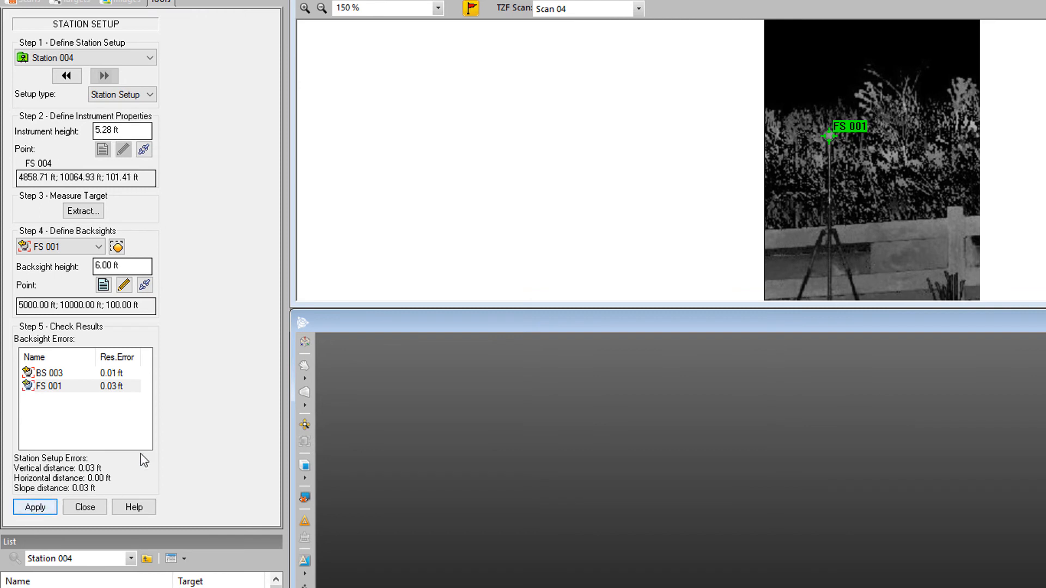
left_click(85, 507)
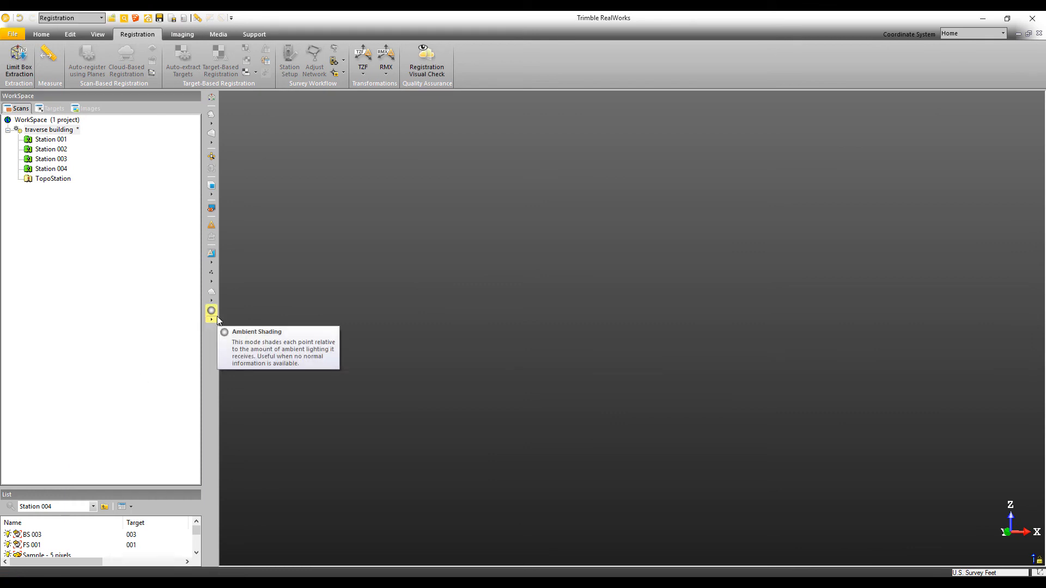
Step: Run Adjust Network on the traverse building project, review each station's residual errors, apply the registration and close it
left_click(212, 157)
left_click_drag(652, 390, 680, 451)
scroll(624, 362, "up", 10)
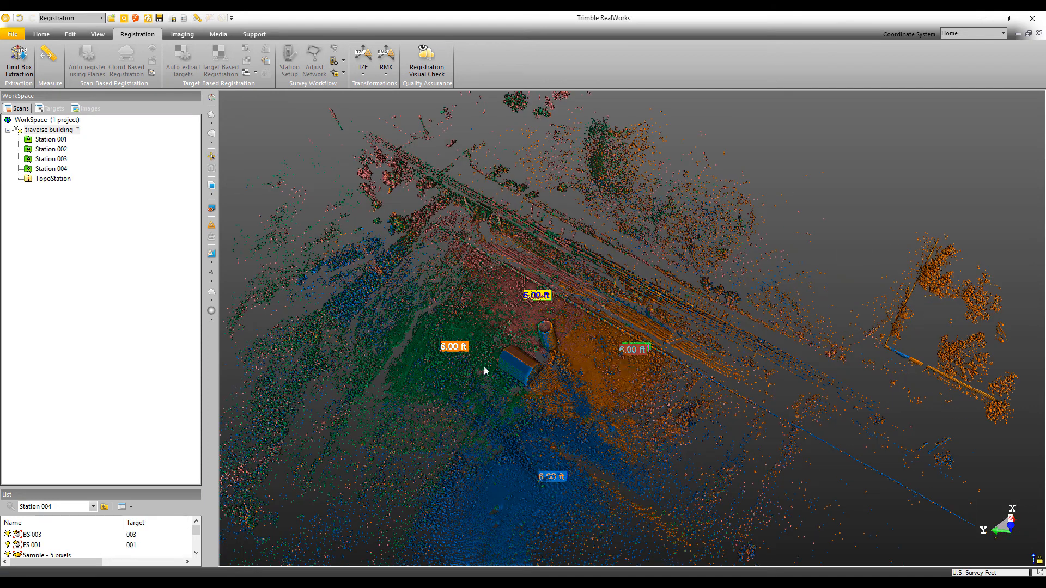
left_click_drag(523, 371, 567, 329)
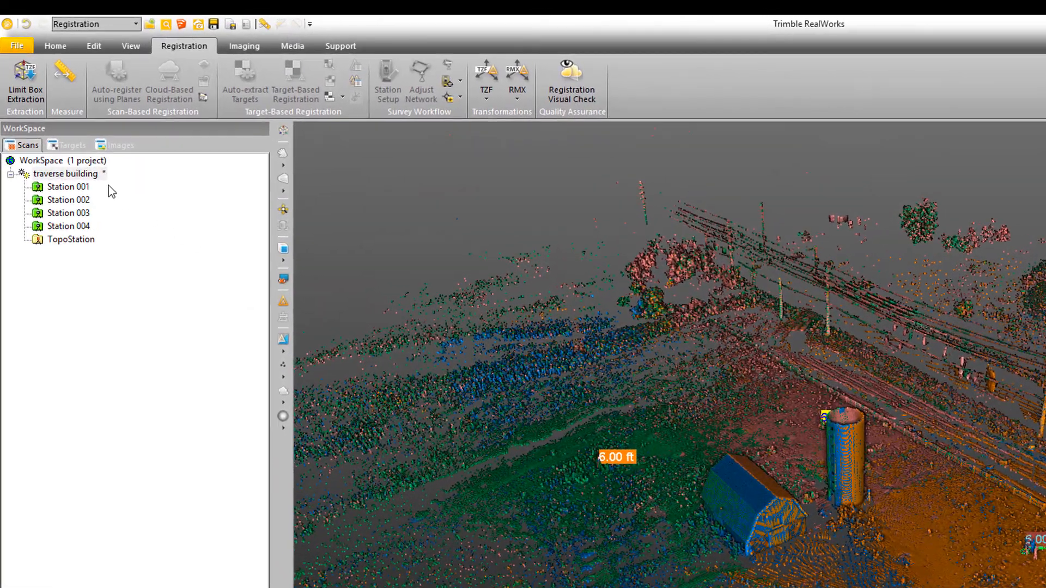
left_click(80, 174)
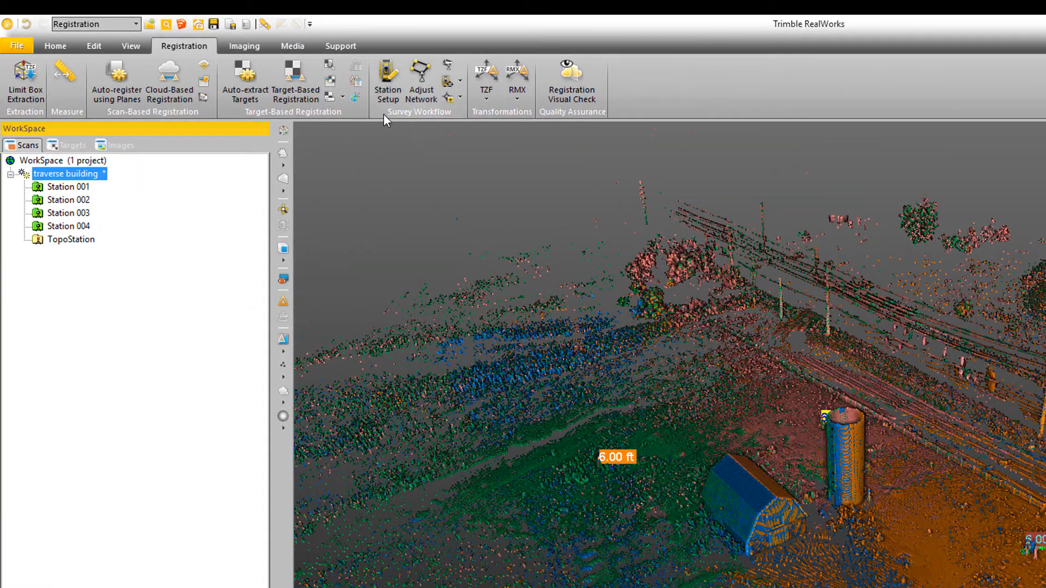
left_click(417, 73)
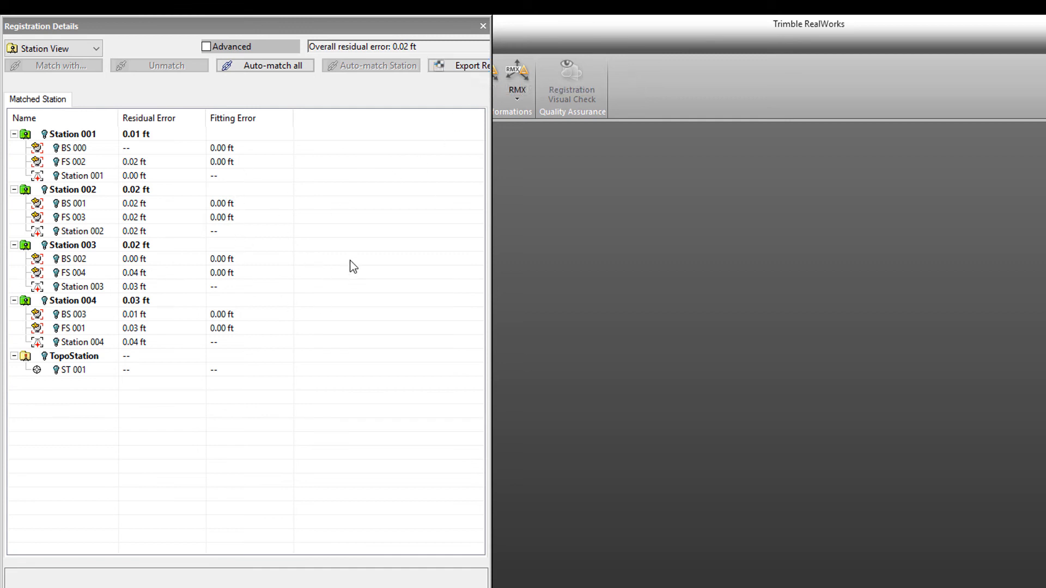
left_click(483, 25)
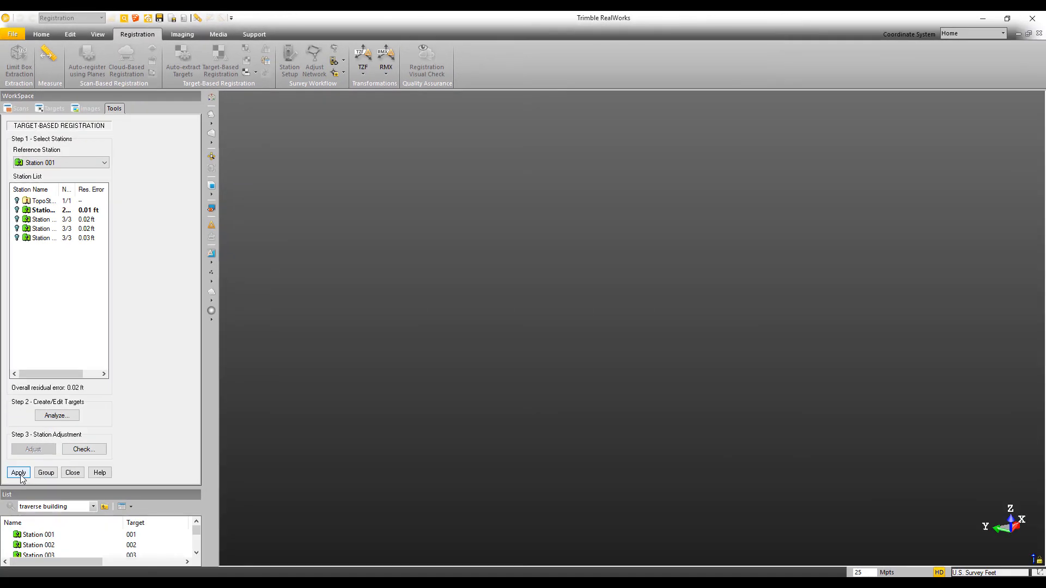
left_click(20, 473)
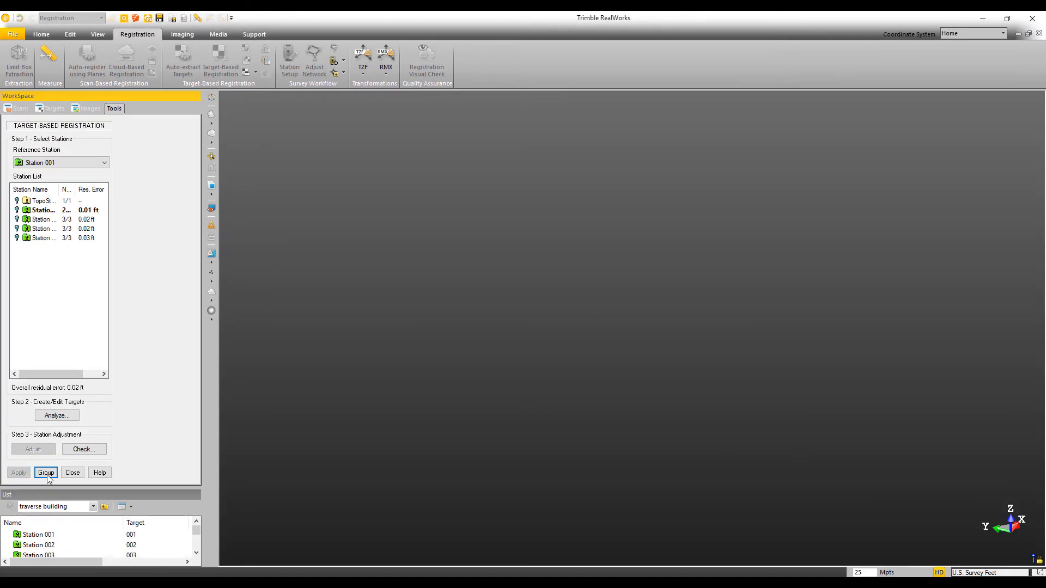
left_click(73, 473)
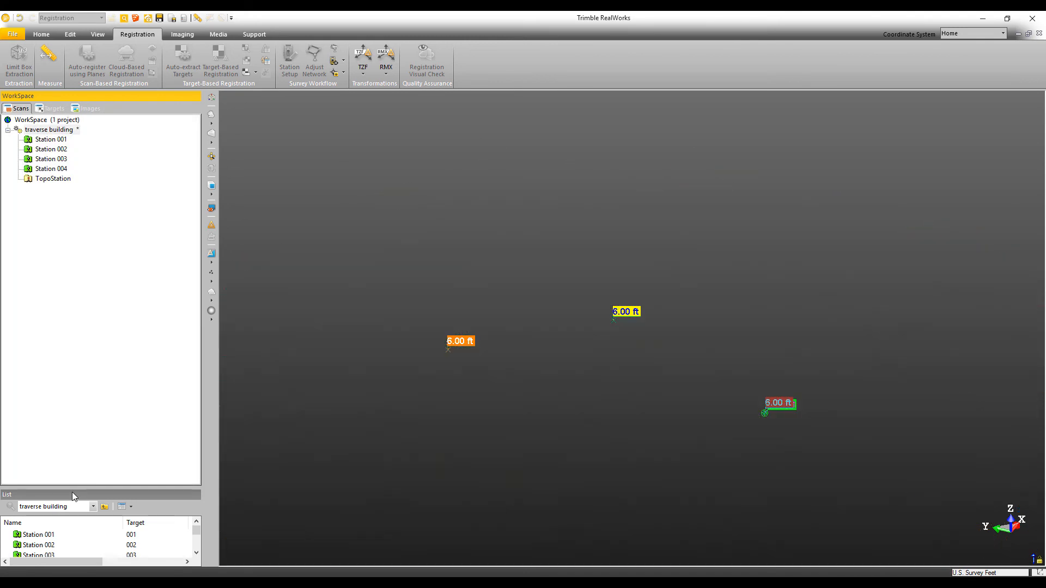
Step: Examine in 3D how the points from the different stations align around the barn and silo
left_click_drag(72, 455, 72, 383)
left_click_drag(583, 356, 487, 305)
left_click_drag(619, 316, 590, 302)
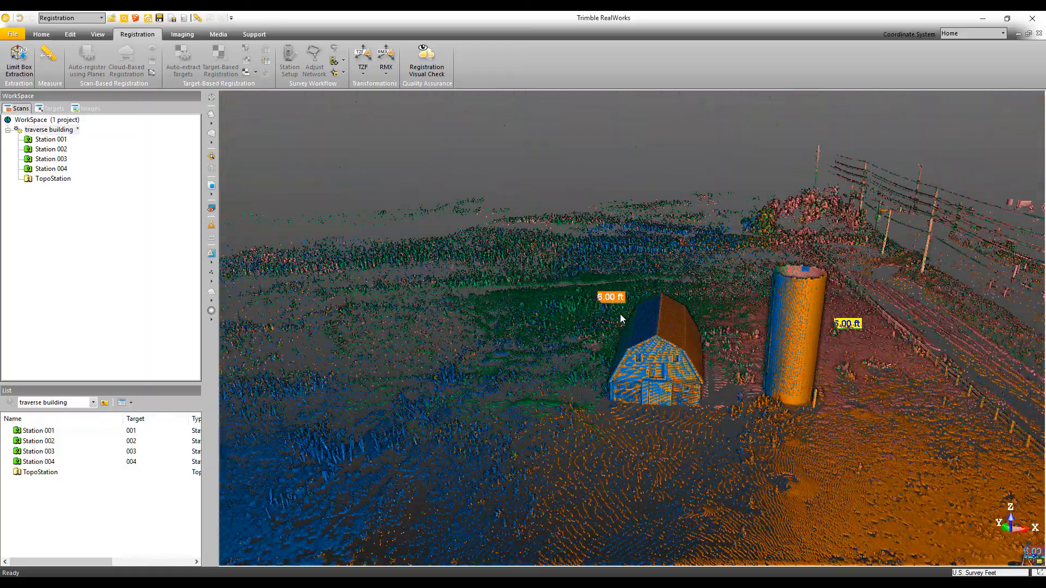
mouse_move(632, 318)
left_click_drag(657, 337, 661, 337)
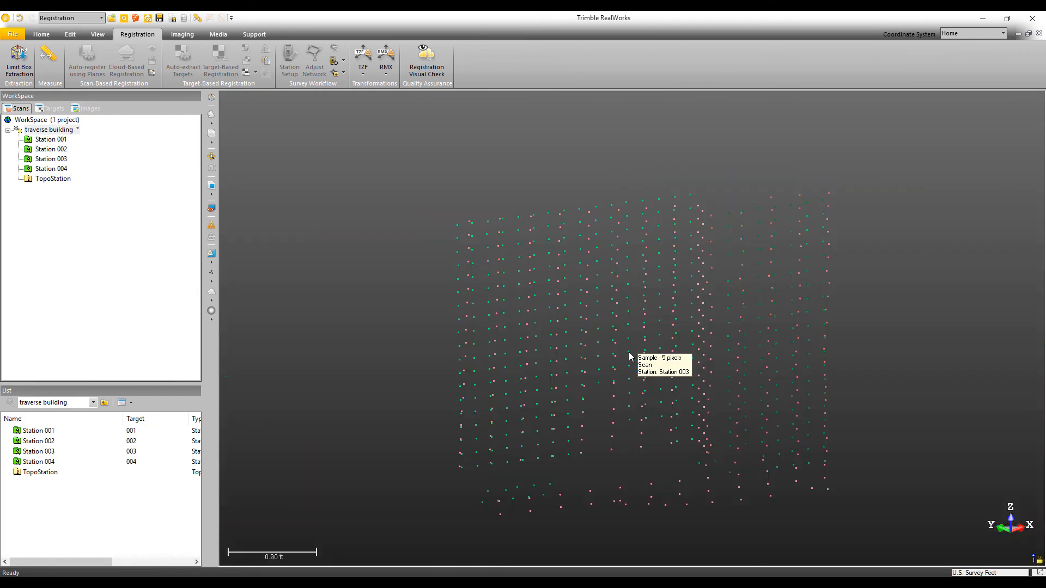
left_click_drag(630, 357, 636, 398)
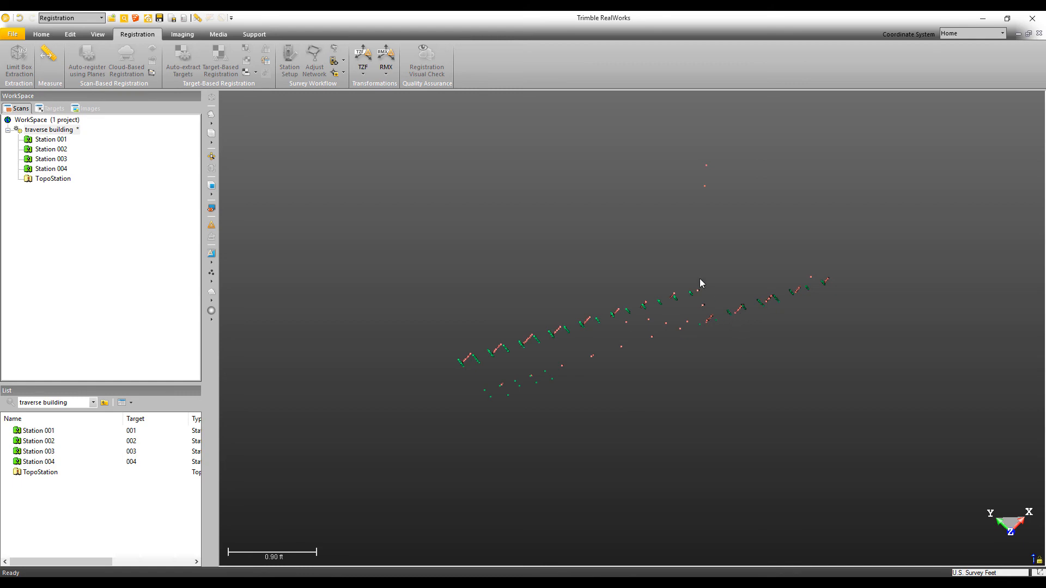
left_click_drag(582, 329, 588, 302)
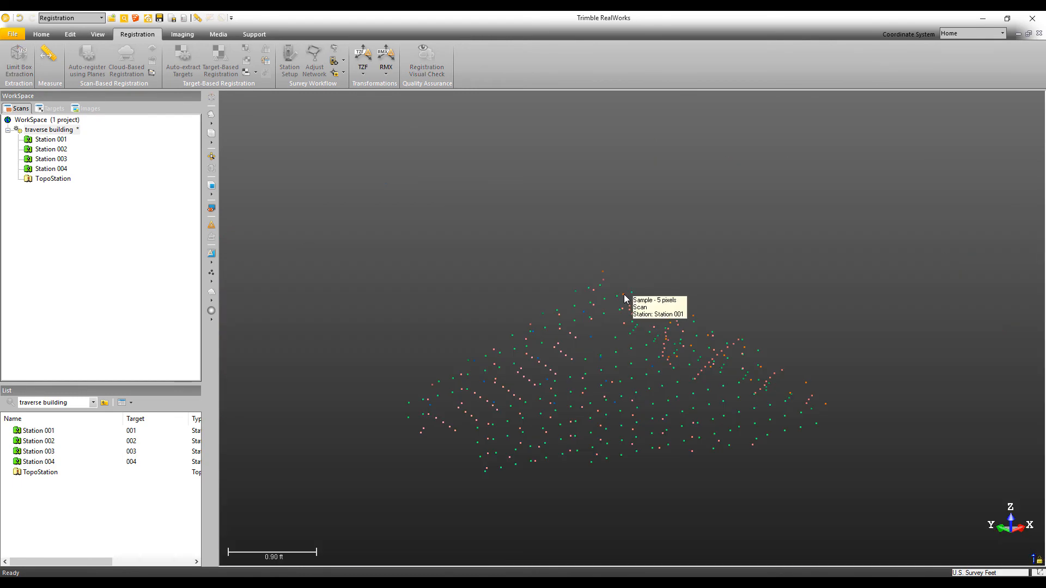
left_click_drag(625, 297, 661, 306)
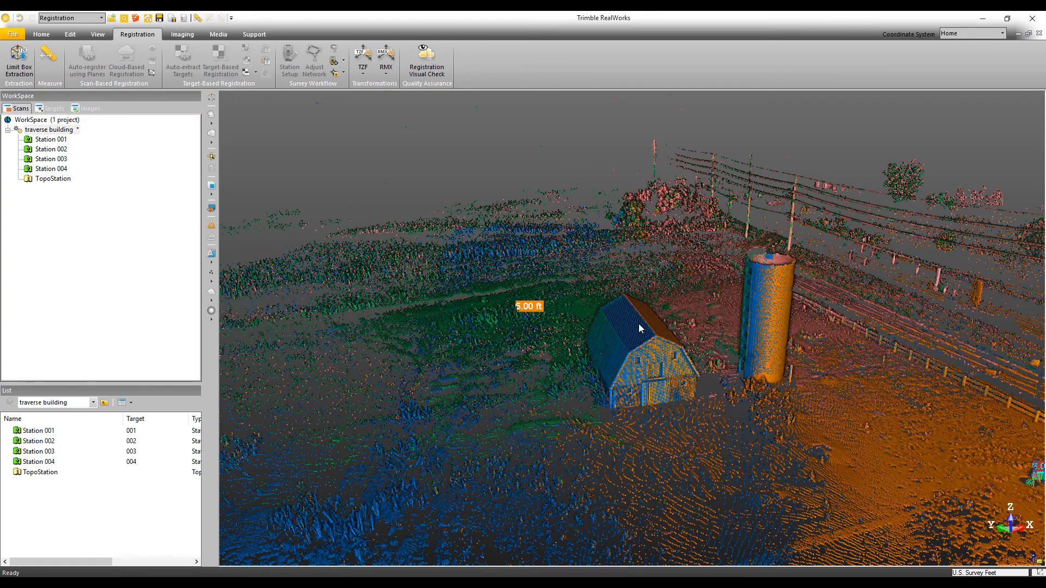
scroll(639, 324, "down", 3)
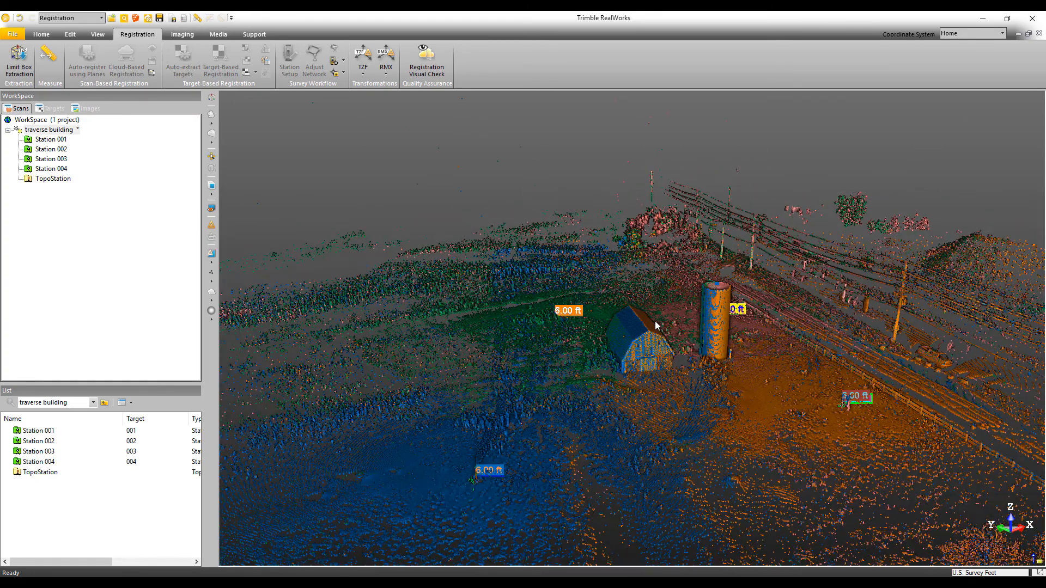
middle_click_drag(677, 316, 634, 315)
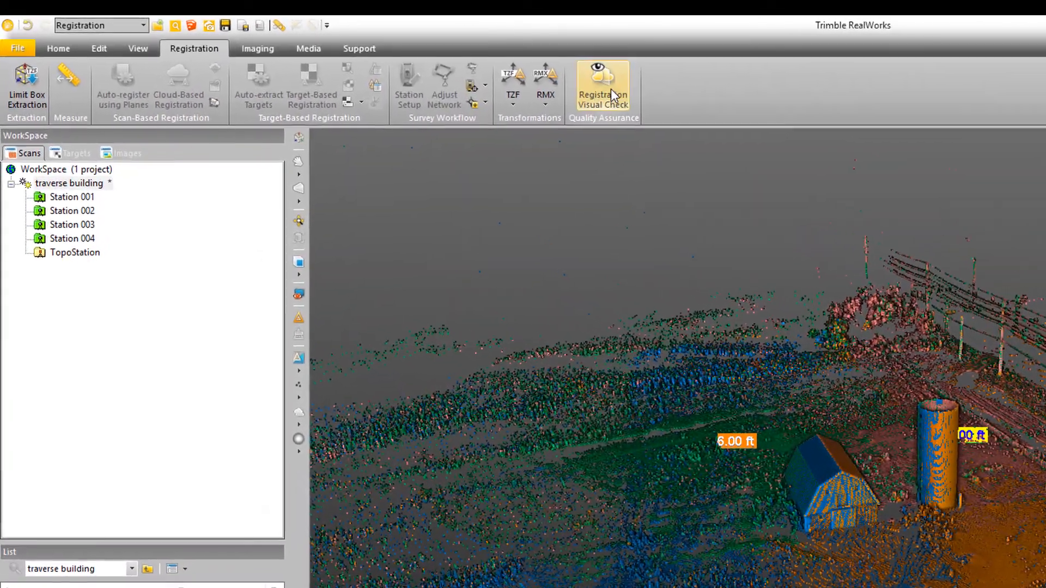
Step: Start a Registration Visual Check and cut a horizontal slice through the silo to examine the alignment of the stations' points
left_click(613, 82)
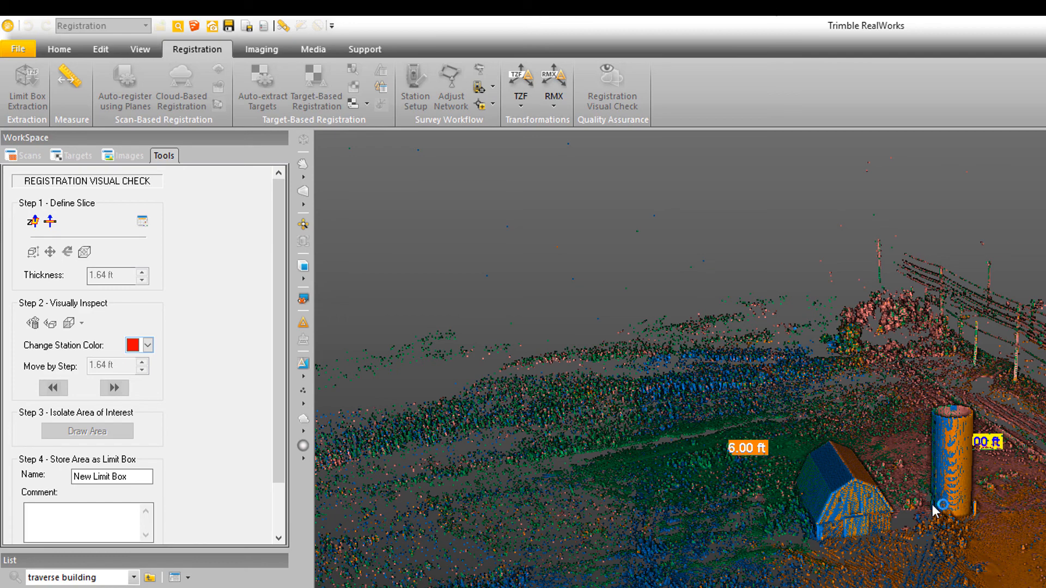
left_click(31, 221)
left_click(953, 488)
left_click_drag(947, 441, 937, 549)
scroll(959, 431, "up", 5)
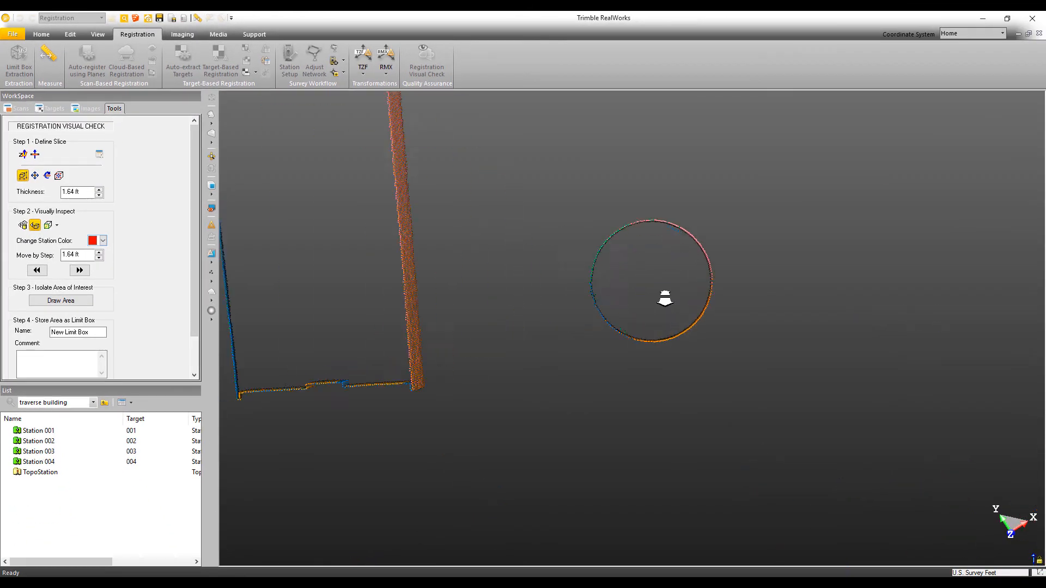
scroll(639, 198, "up", 6)
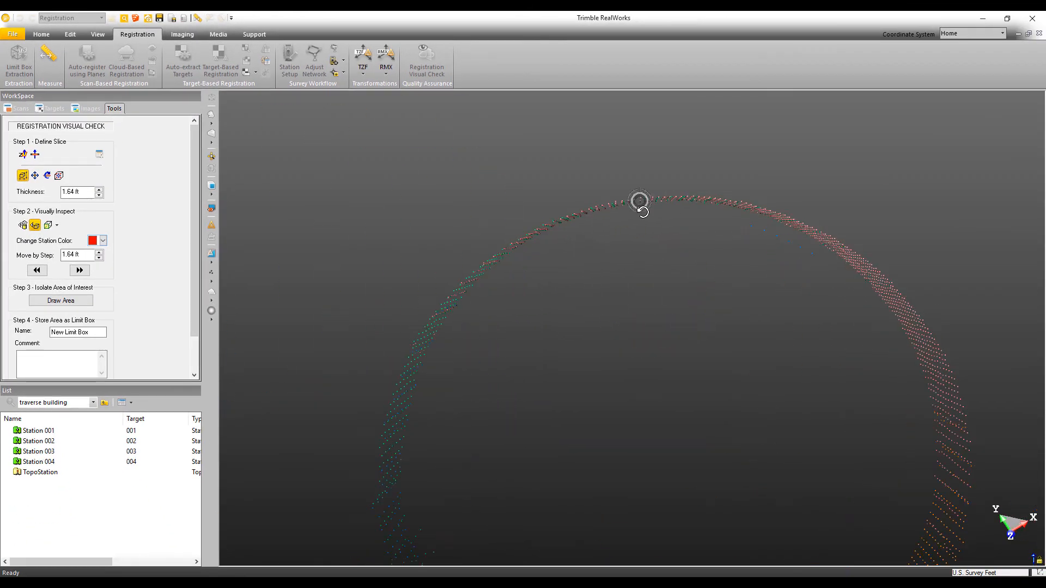
left_click_drag(644, 216, 644, 216)
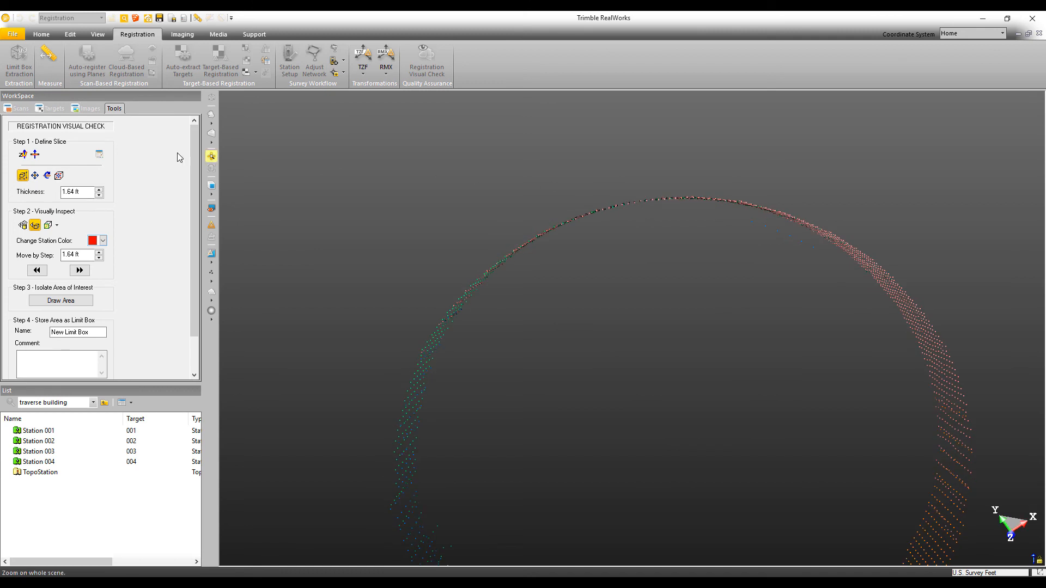
Step: Switch the 3D view of the slice to parallel projection
left_click(213, 123)
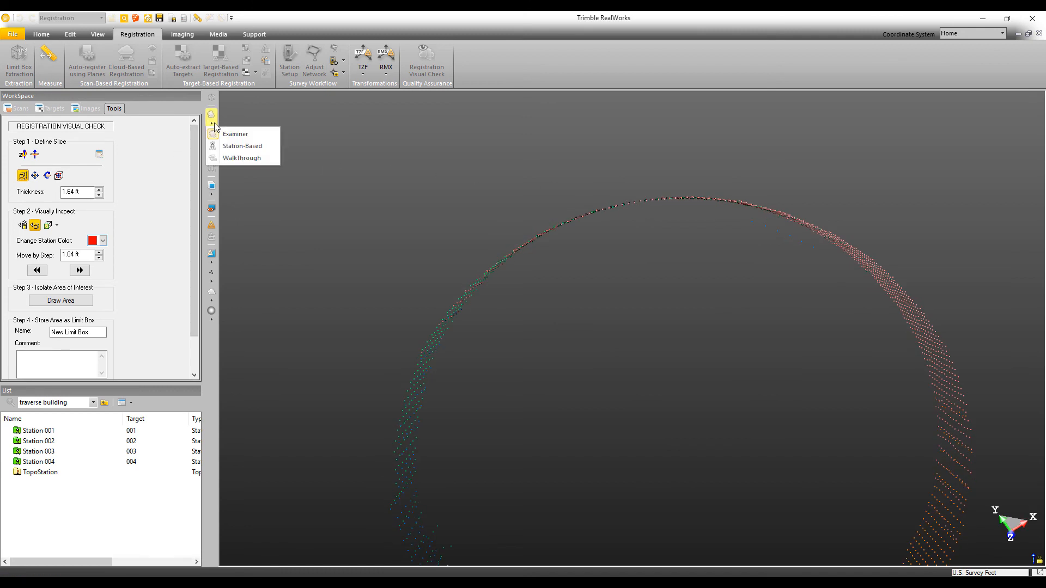
left_click(211, 142)
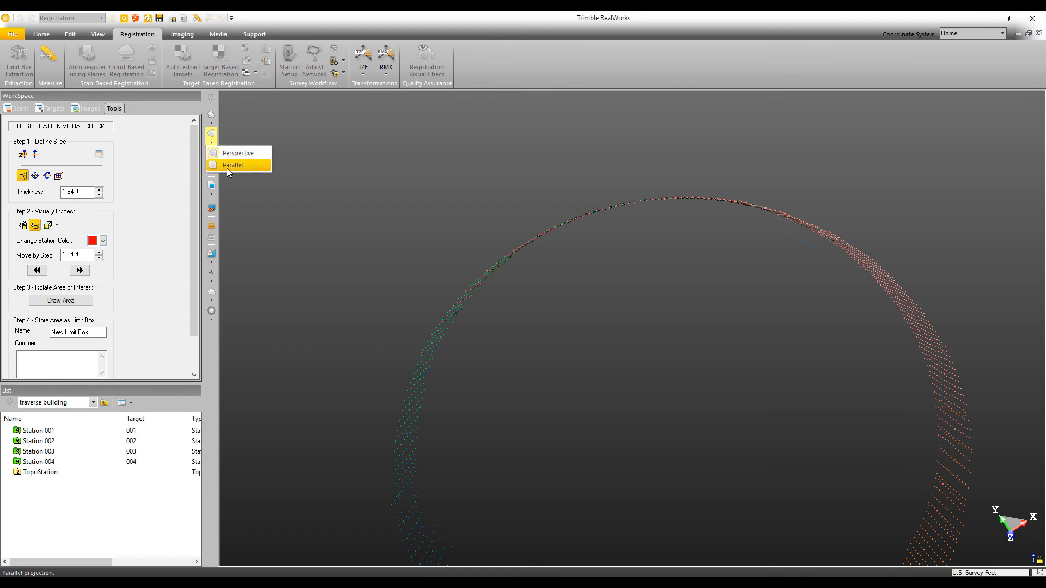
left_click(227, 166)
Step: Examine how the stations' points align along the sliced silo and barn outlines, then close the Registration Visual Check
left_click_drag(632, 208, 633, 190)
middle_click_drag(503, 360, 304, 221)
scroll(534, 255, "down", 5)
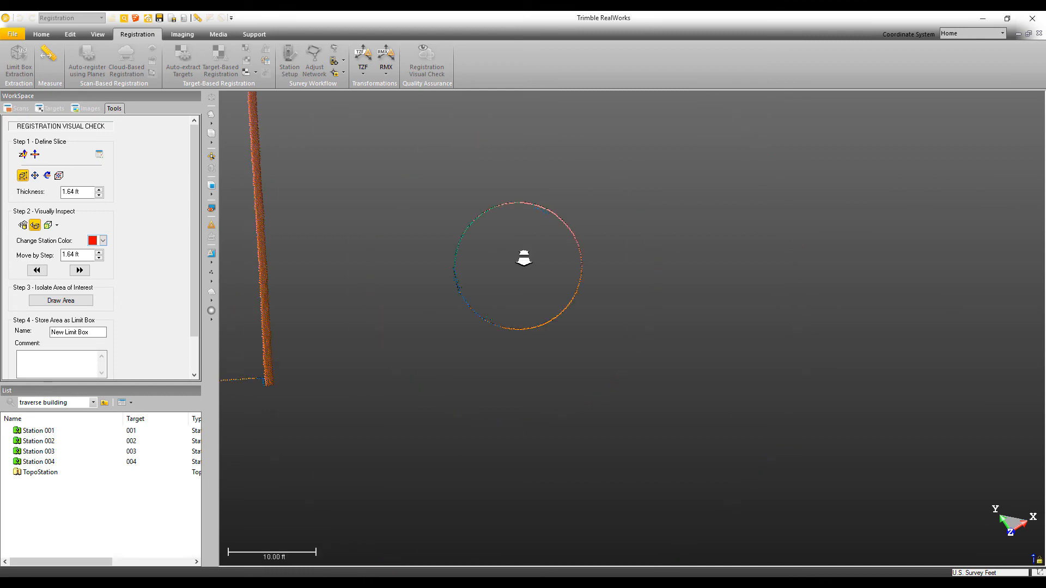
middle_click_drag(383, 231, 679, 264)
scroll(509, 156, "up", 1)
scroll(509, 156, "up", 3)
left_click_drag(500, 182, 577, 201)
scroll(598, 218, "down", 4)
scroll(598, 217, "down", 5)
middle_click_drag(708, 210, 672, 238)
scroll(673, 238, "down", 1)
left_click_drag(668, 267, 658, 263)
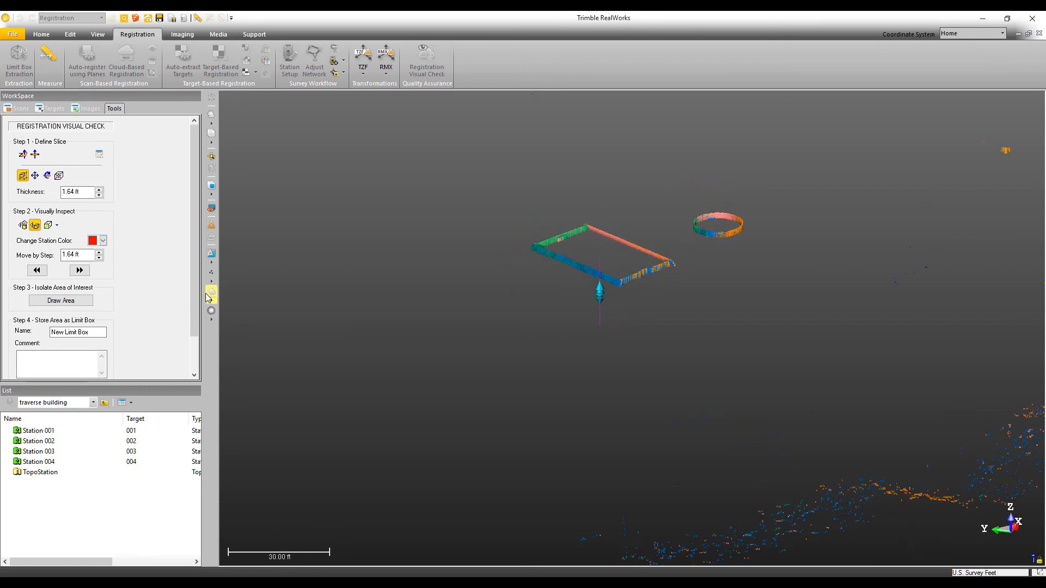
left_click_drag(198, 297, 195, 355)
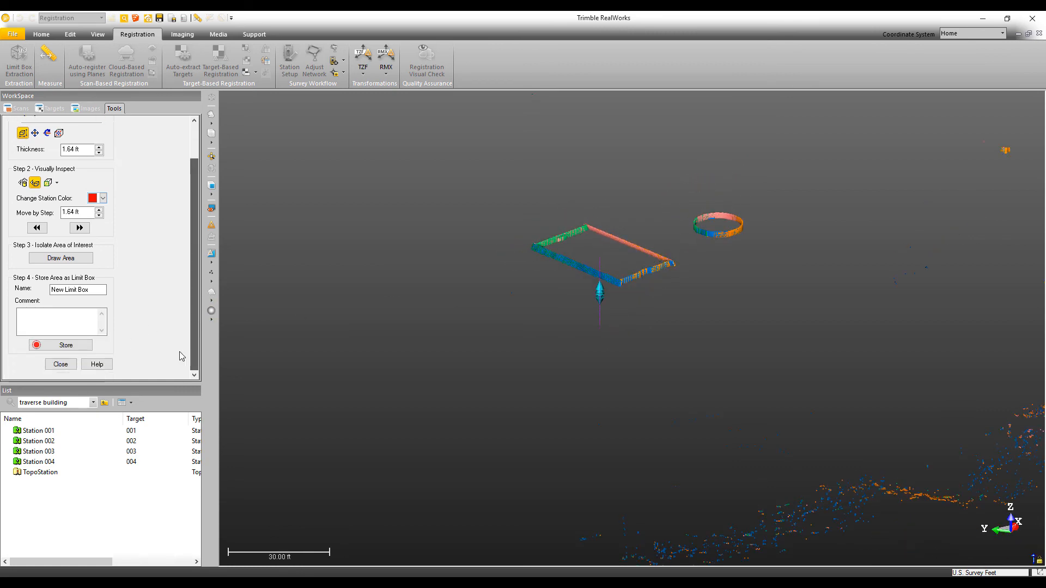
left_click(61, 365)
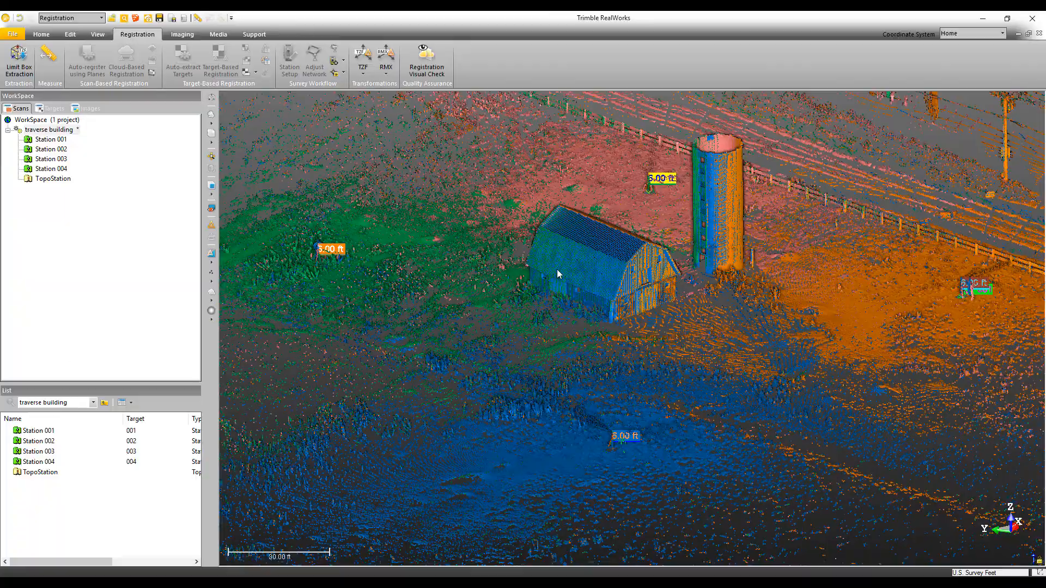
Step: Examine the registered scans from the fence side and inspect the station marker in the orange scan closely
scroll(594, 325, "down", 3)
left_click_drag(620, 319, 535, 308)
middle_click_drag(581, 240, 622, 297)
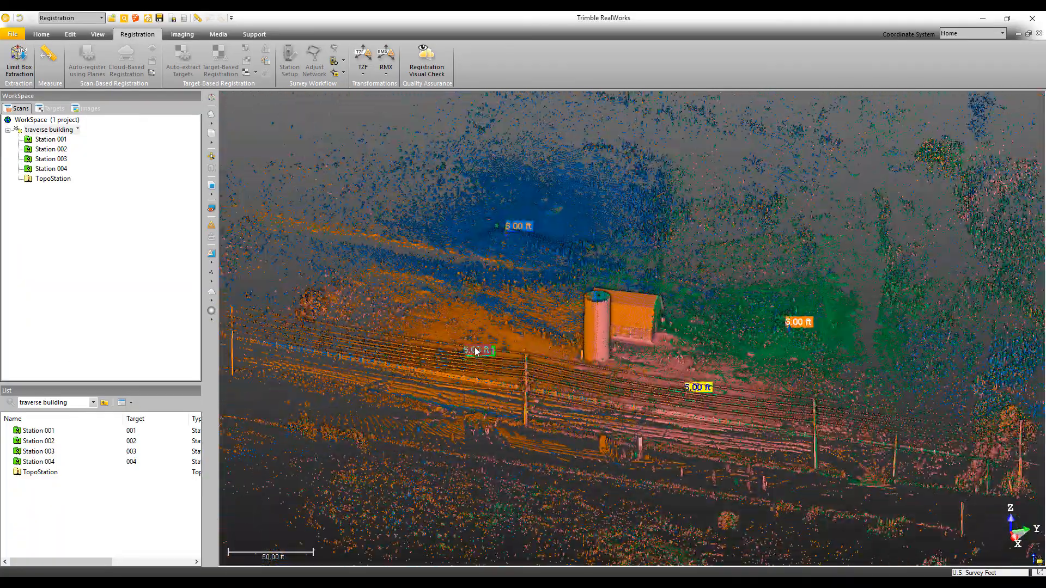
scroll(478, 355, "up", 8)
middle_click_drag(372, 374, 493, 337)
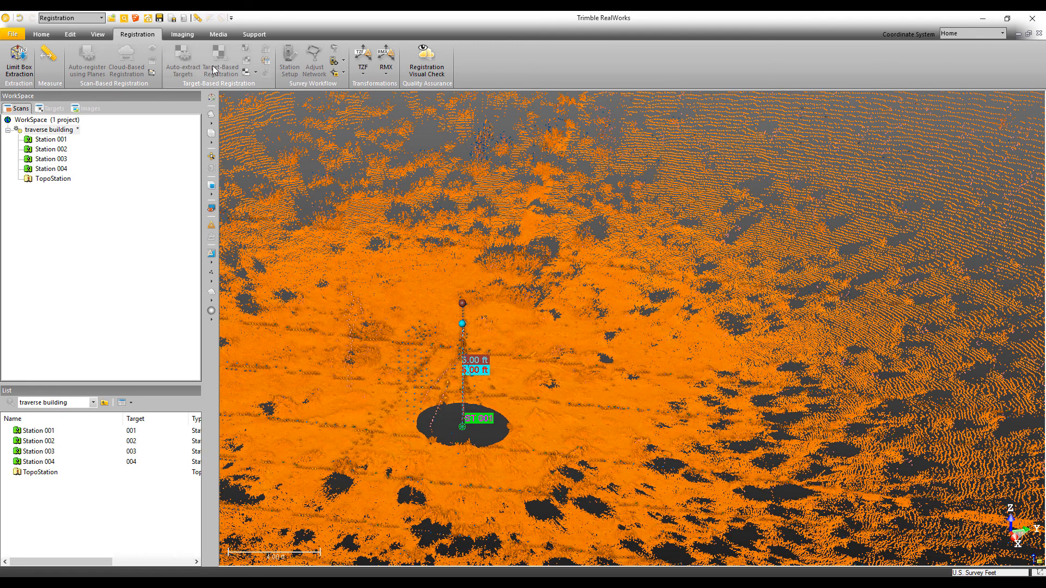
left_click(55, 131)
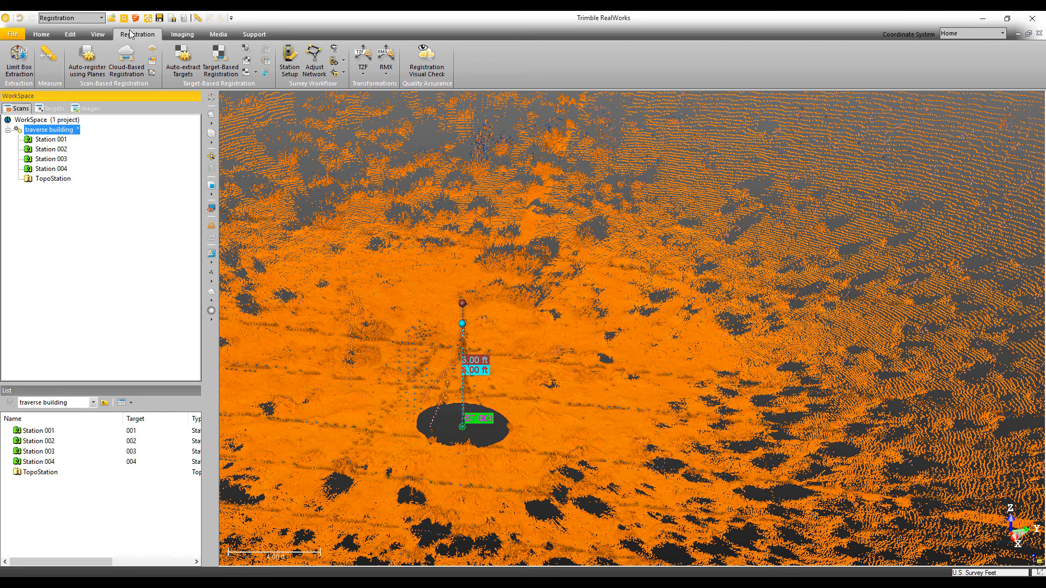
left_click(246, 73)
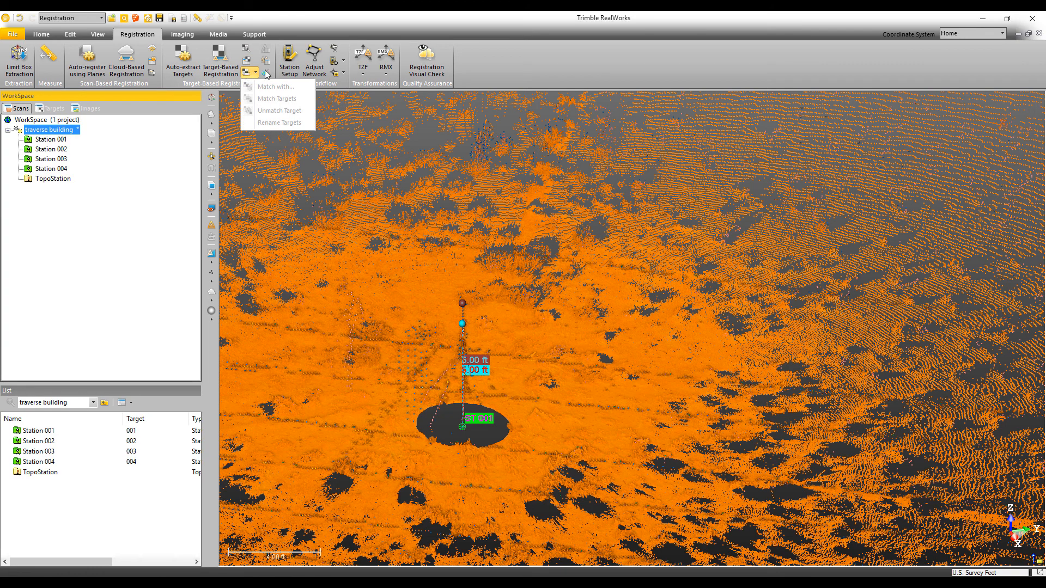
left_click(292, 12)
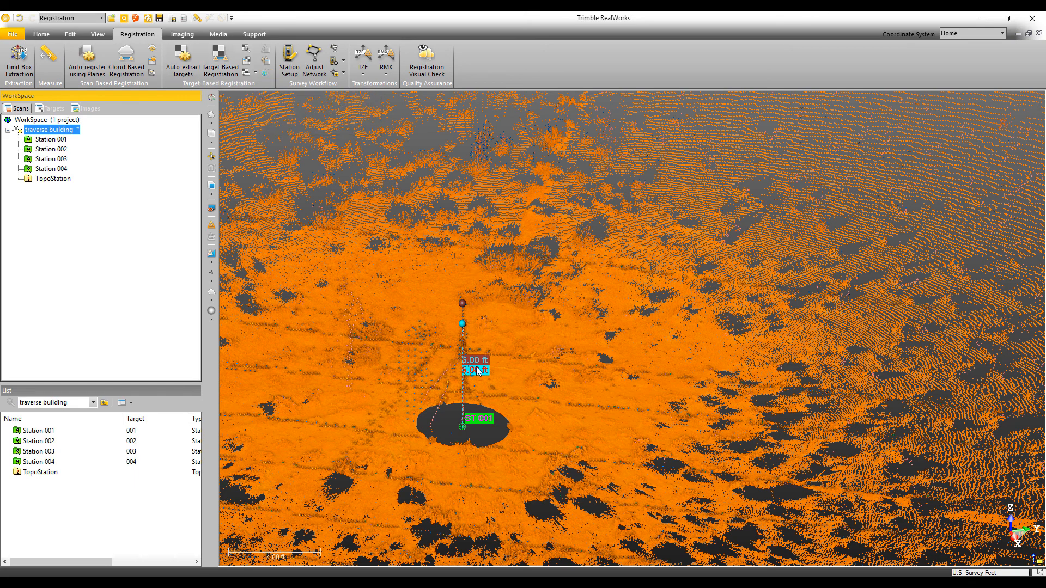
Step: Measure the 3D coordinates of the ground point beneath the orange scan's station marker, then close the measurement tool
scroll(489, 392, "up", 5)
left_click_drag(458, 330, 436, 352)
scroll(524, 347, "down", 5)
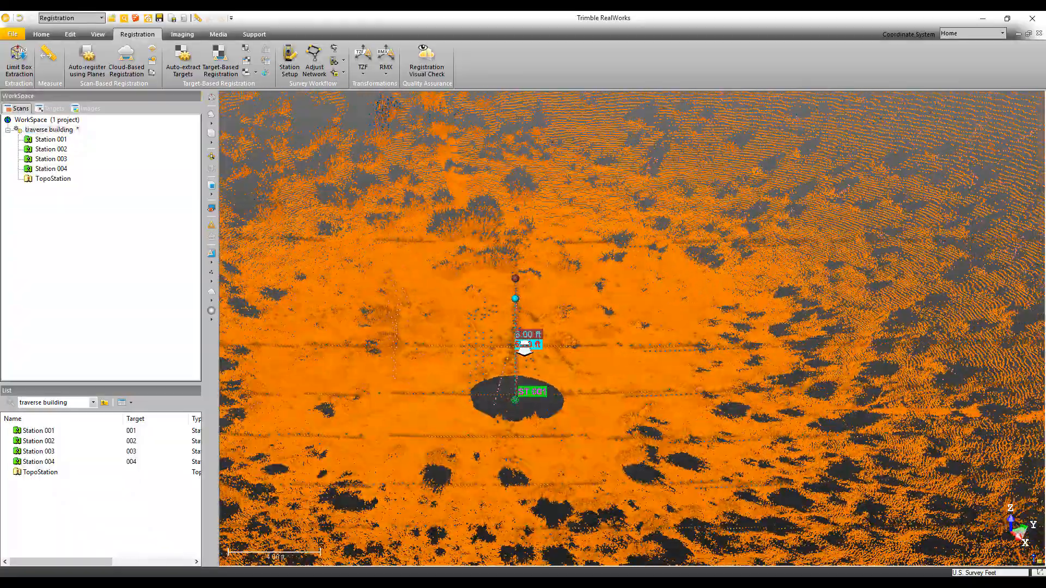
scroll(525, 349, "down", 3)
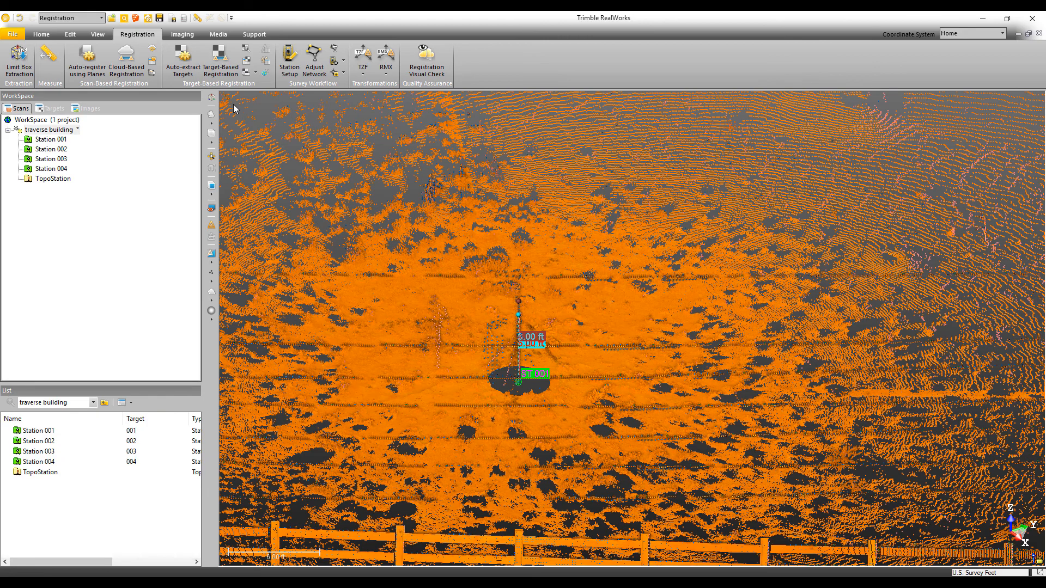
left_click(50, 58)
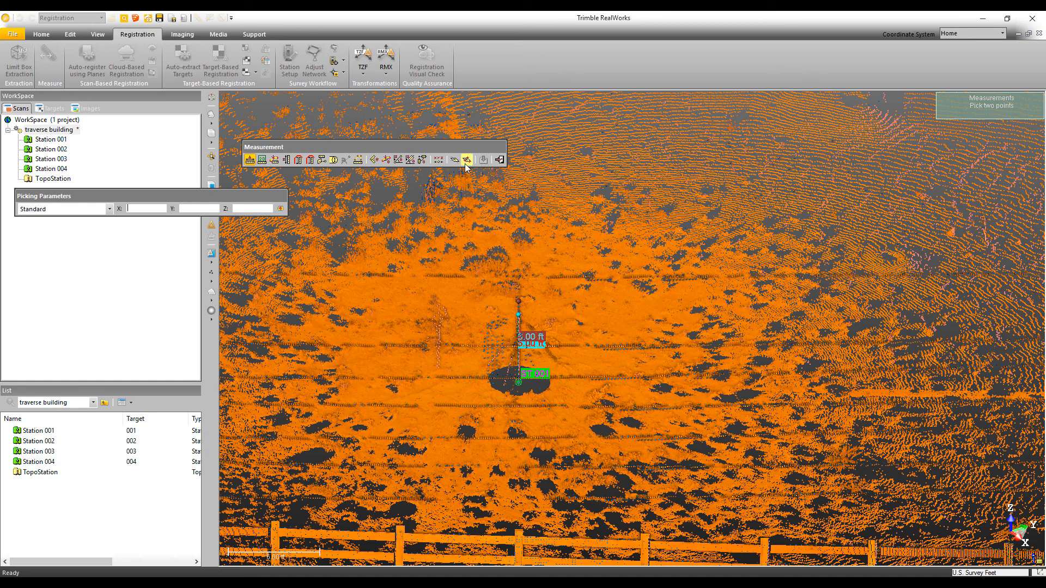
left_click(439, 160)
left_click(520, 383)
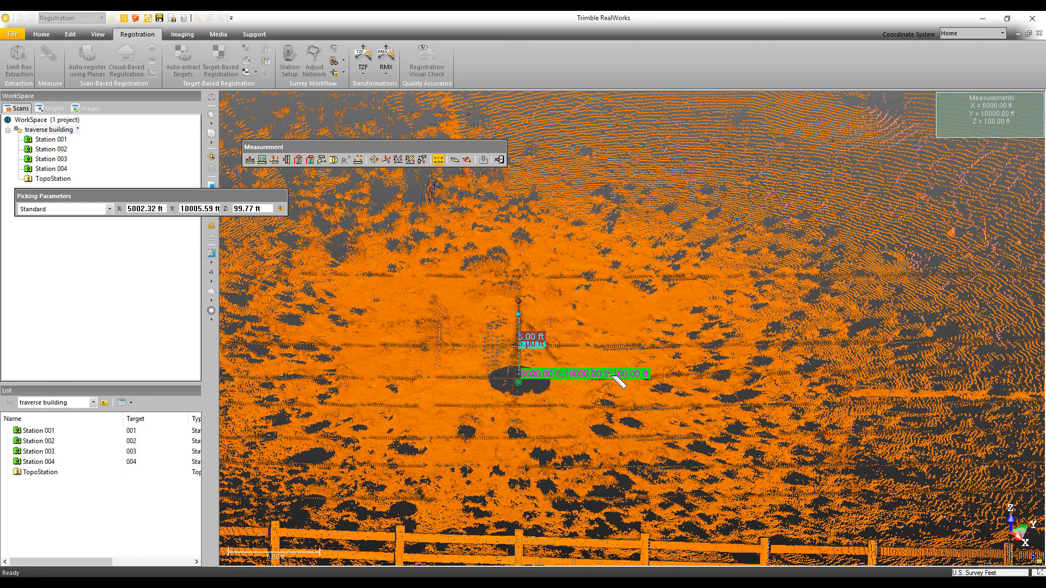
left_click(499, 160)
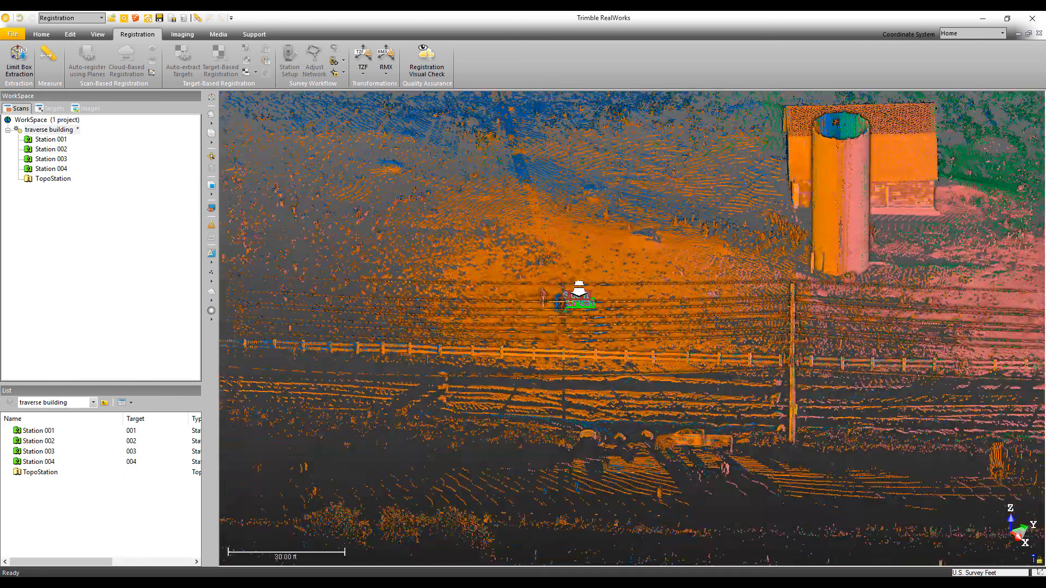
scroll(579, 289, "down", 5)
left_click_drag(583, 278, 602, 329)
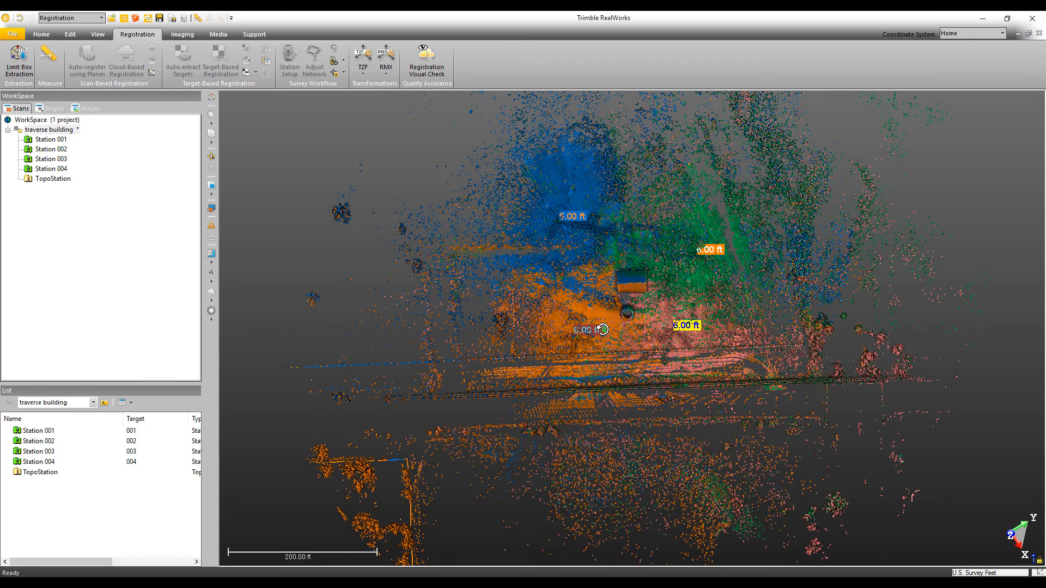